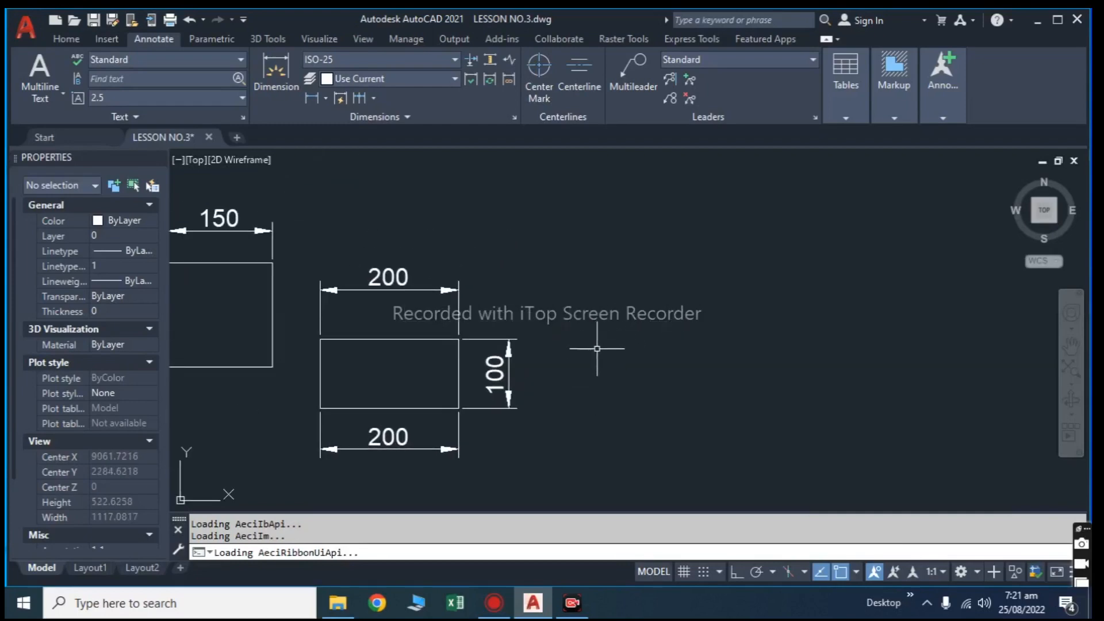
scroll(592, 356, down, 2)
middle_drag(584, 370, 636, 320)
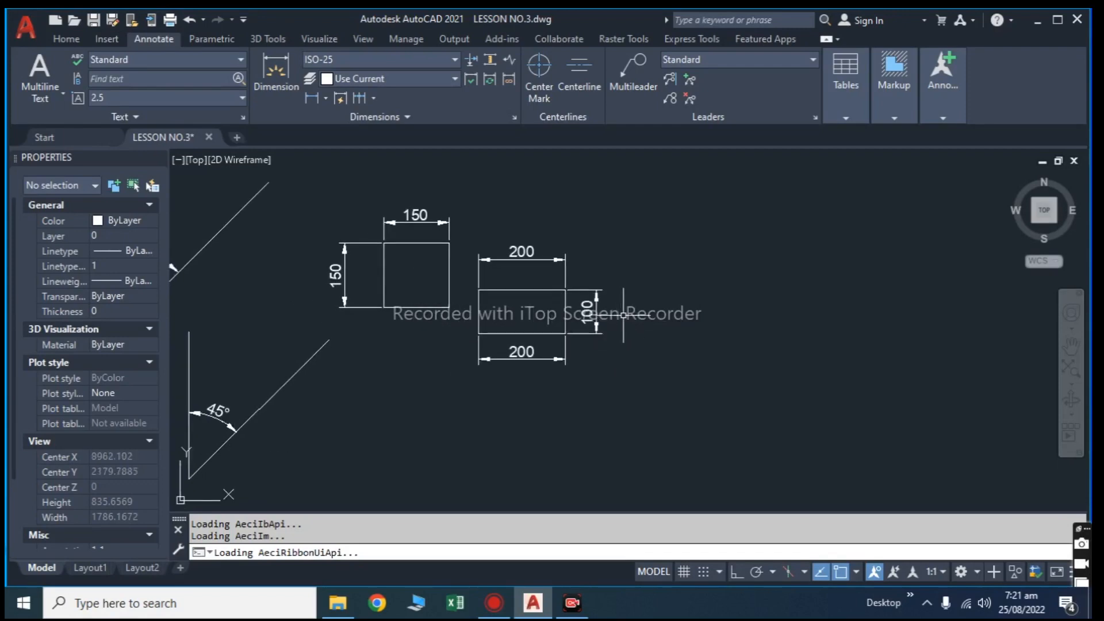
scroll(626, 314, up, 2)
scroll(584, 352, down, 3)
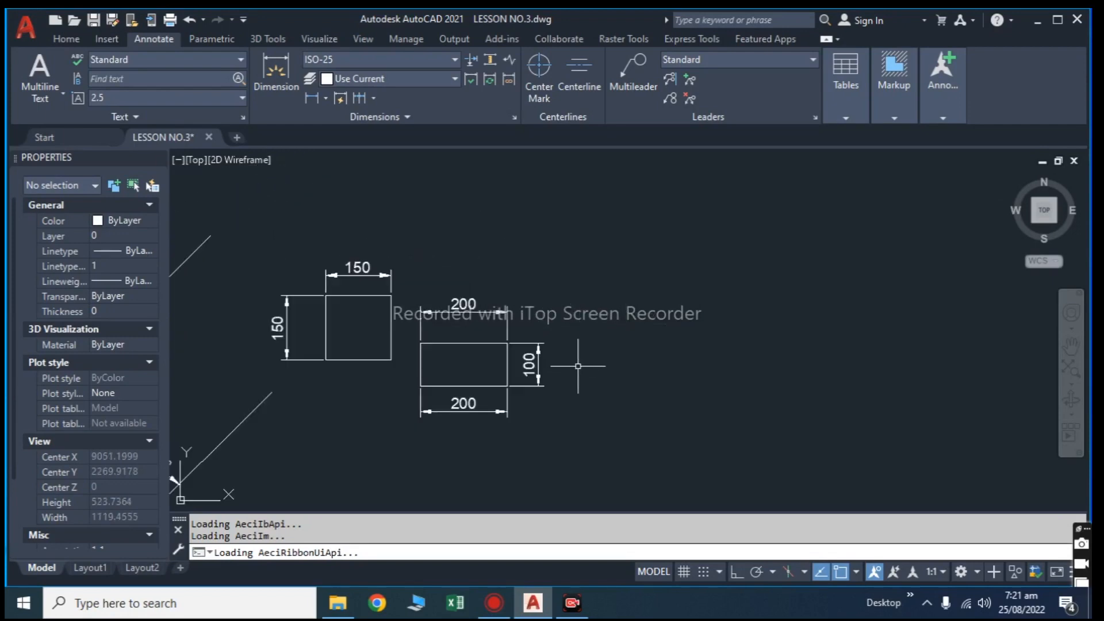
middle_drag(574, 363, 533, 346)
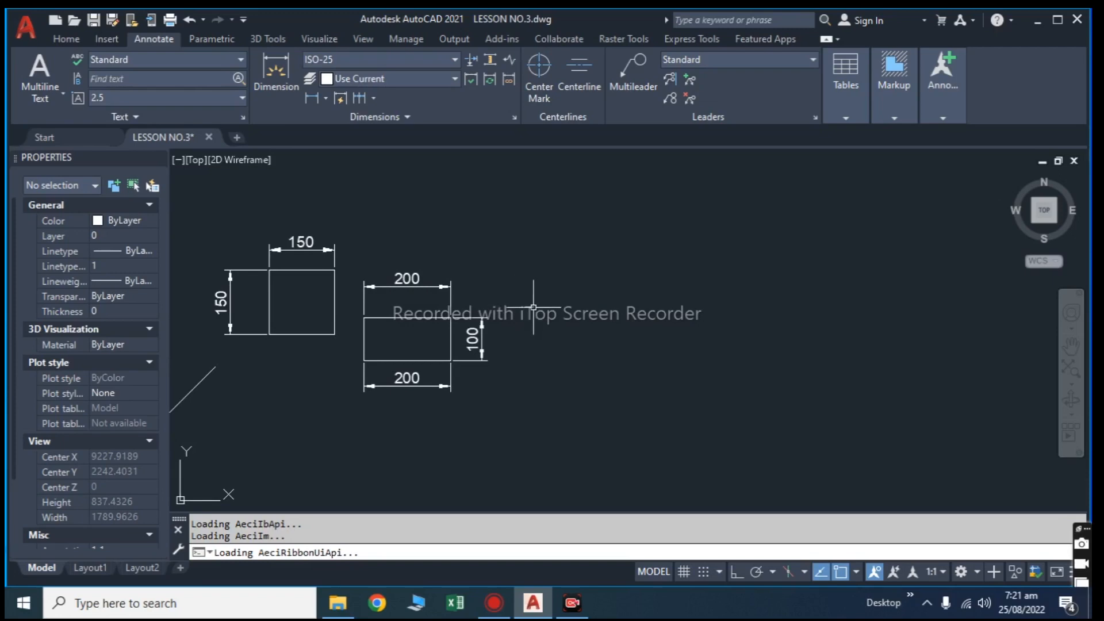
middle_drag(528, 361, 494, 330)
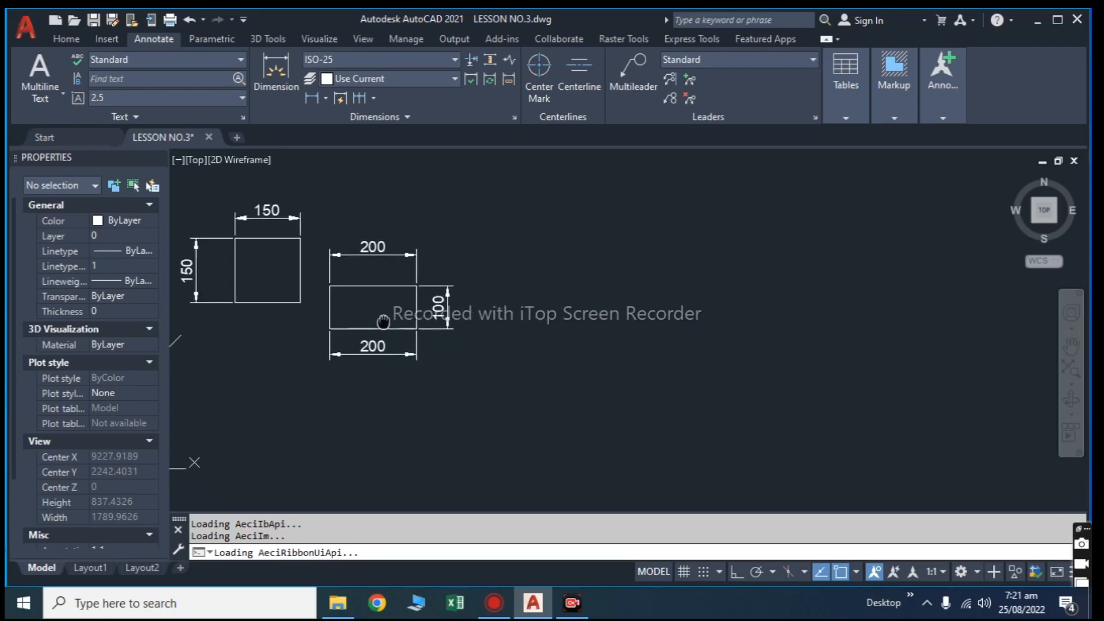
middle_drag(583, 331, 518, 334)
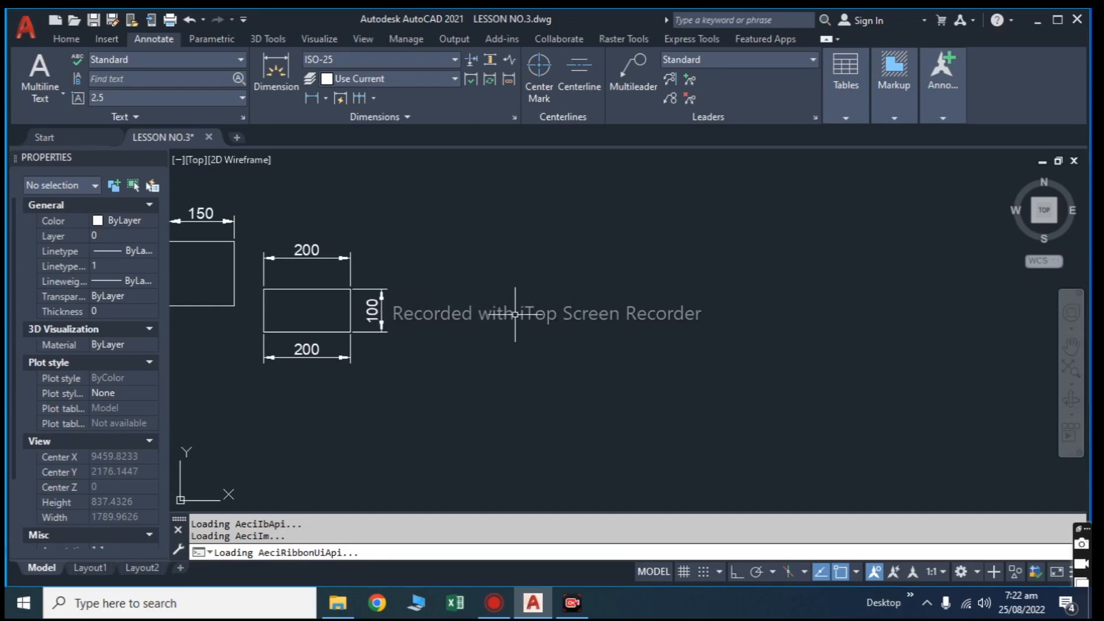
Draw a trial circle with a radius of about 102 in the empty area beside the 200 by 100 rectangle.
text(c)
key(Return)
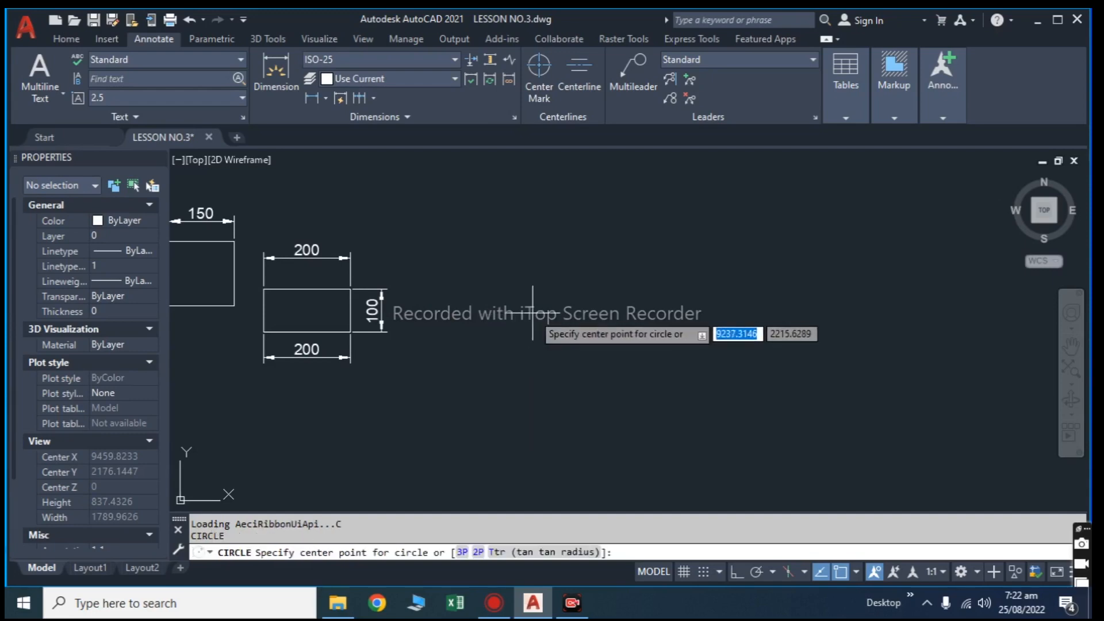
click(529, 296)
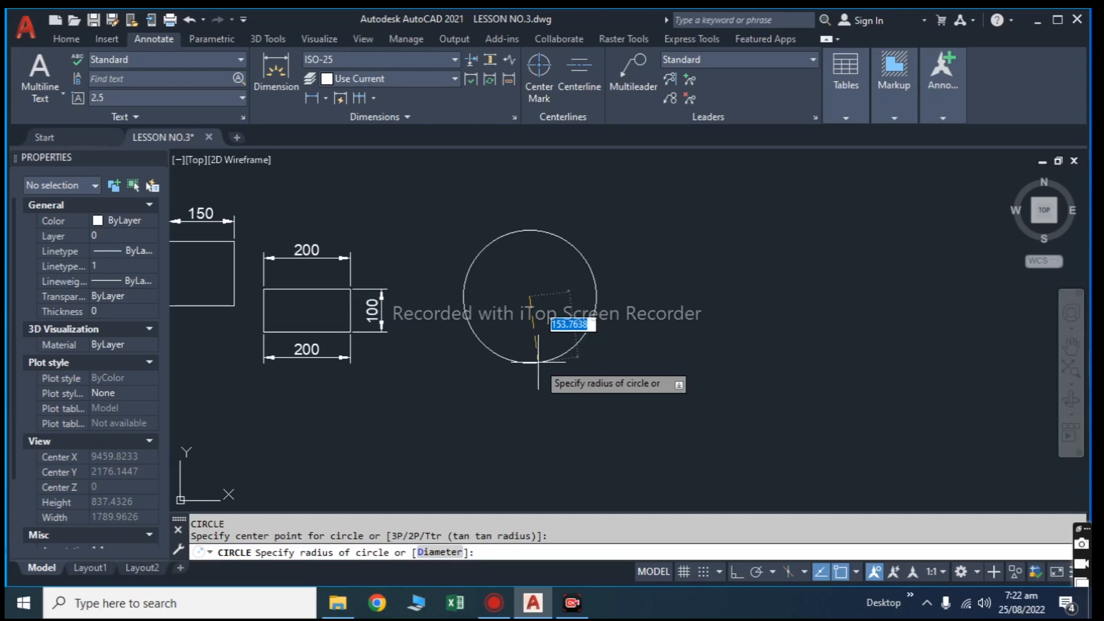
text(100)
key(Return)
Draw two more trial circles beside the first one, with radii of about 99 and about 233.
key(Return)
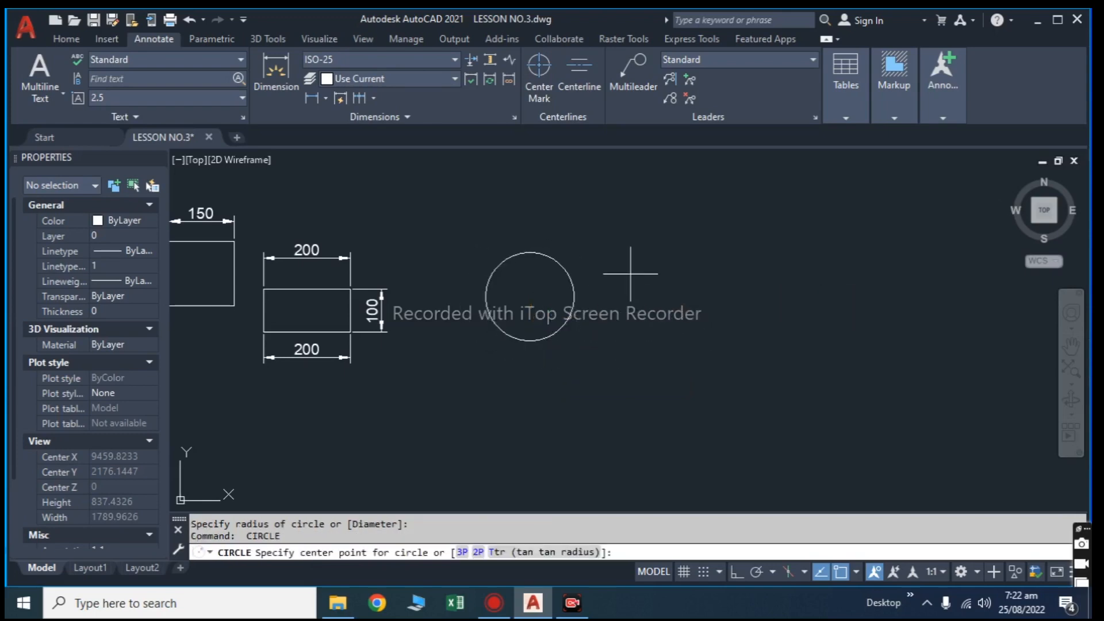
click(630, 274)
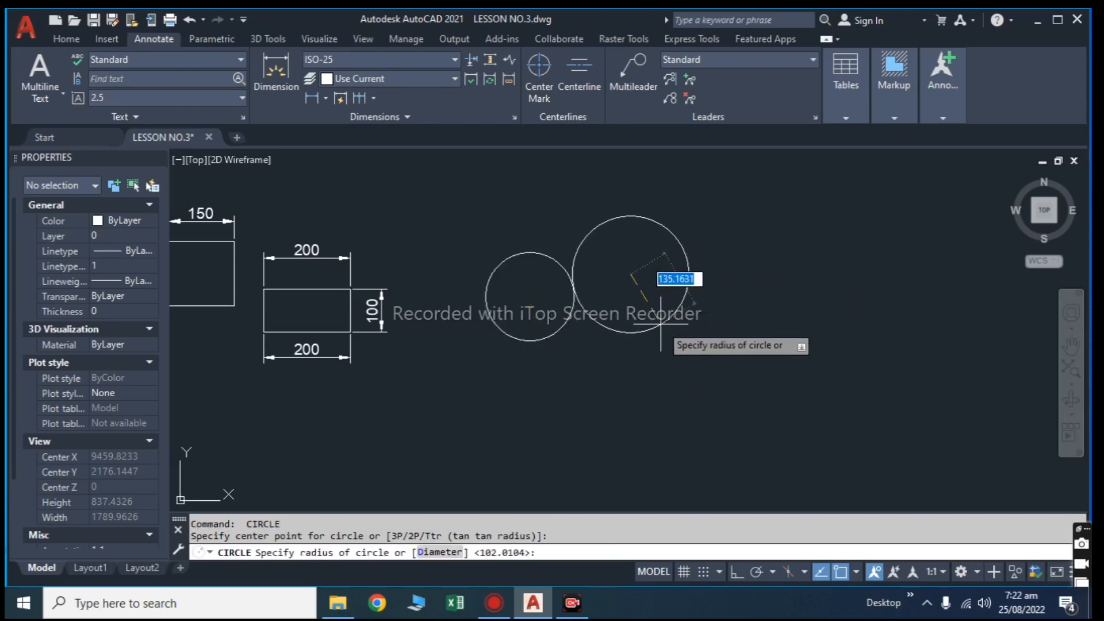
key(Return)
click(702, 326)
click(633, 398)
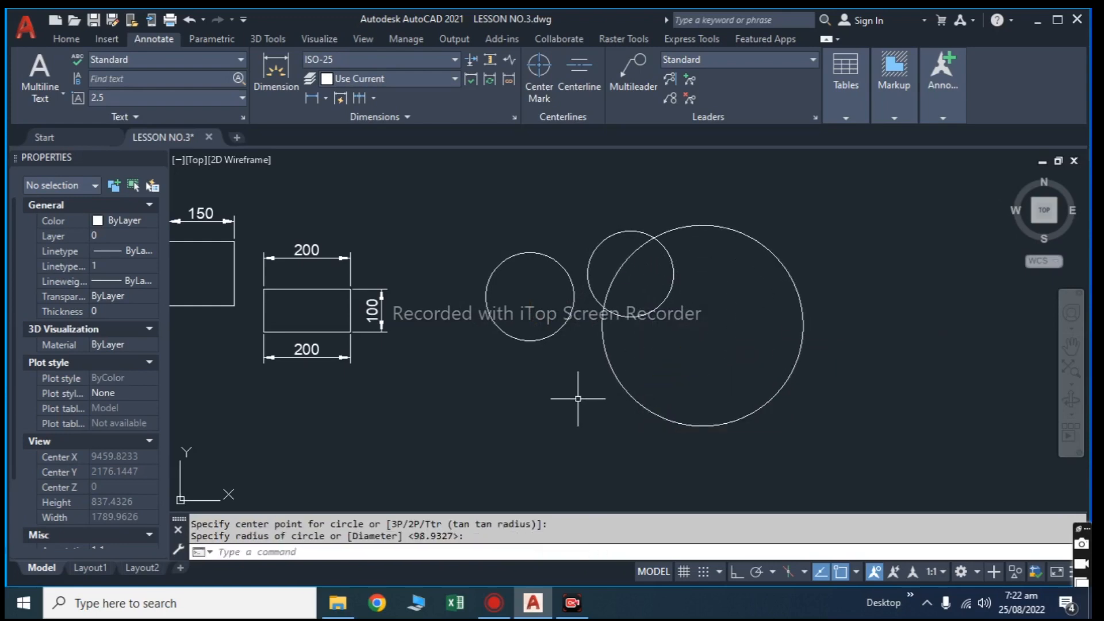
Erase the three trial circles.
click(694, 346)
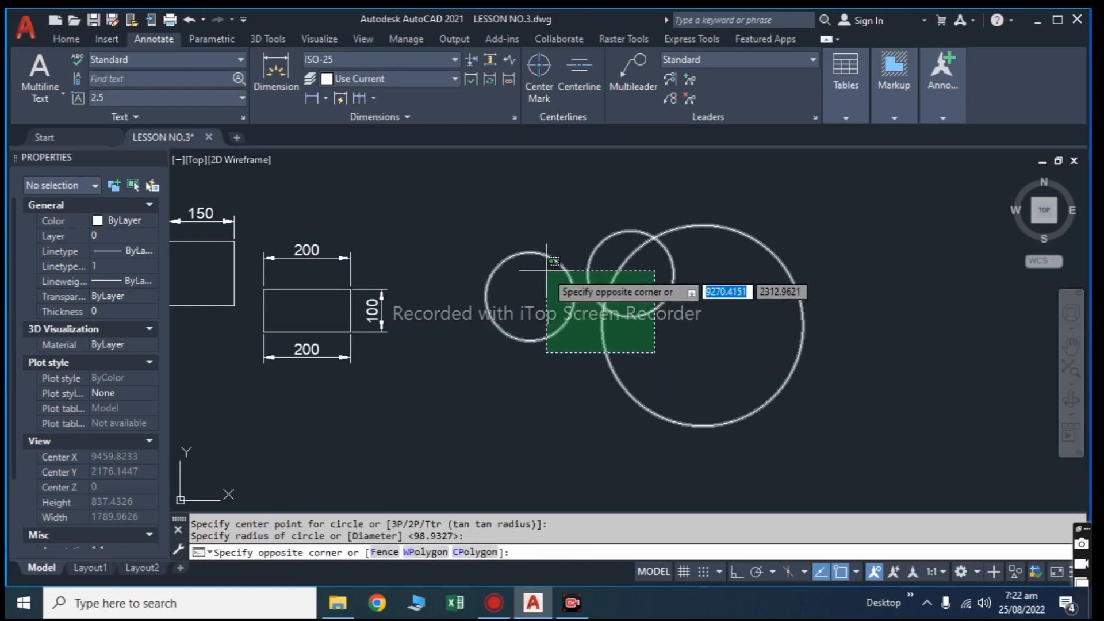
click(548, 278)
key(Delete)
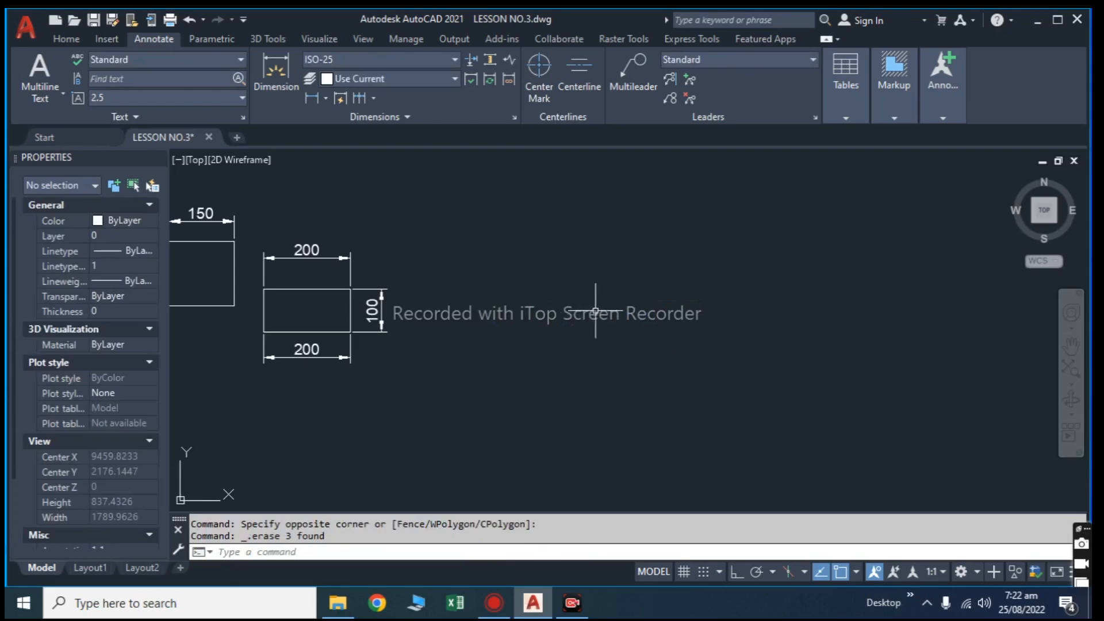
Draw a circle with a radius of 150 beside the 200 by 100 rectangle and check its properties.
text(C)
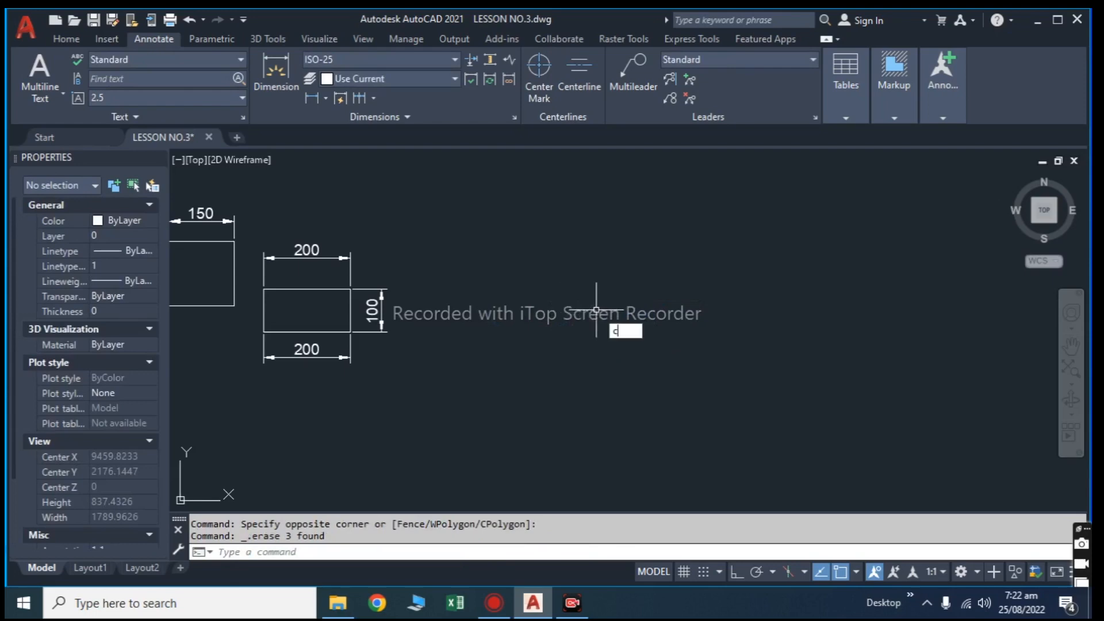
key(Return)
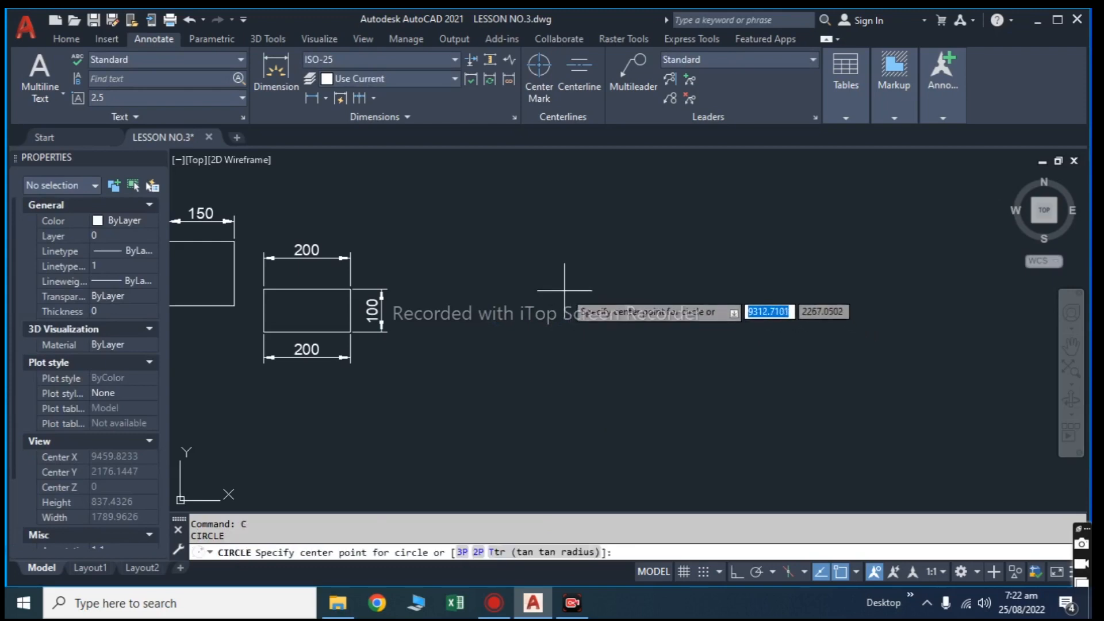
click(564, 290)
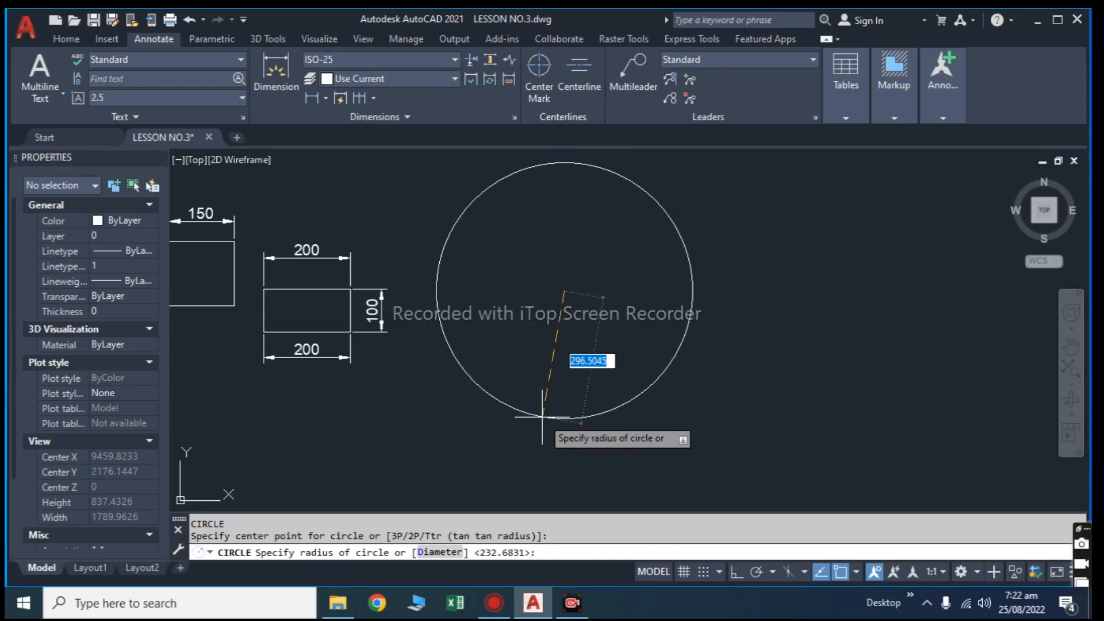
text(150)
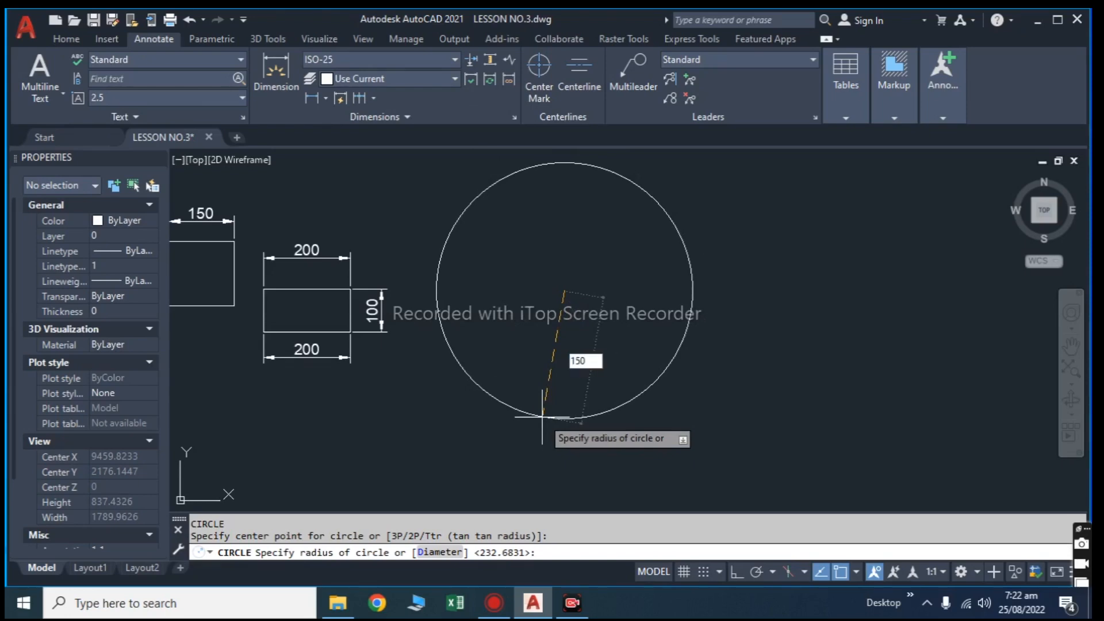
key(Return)
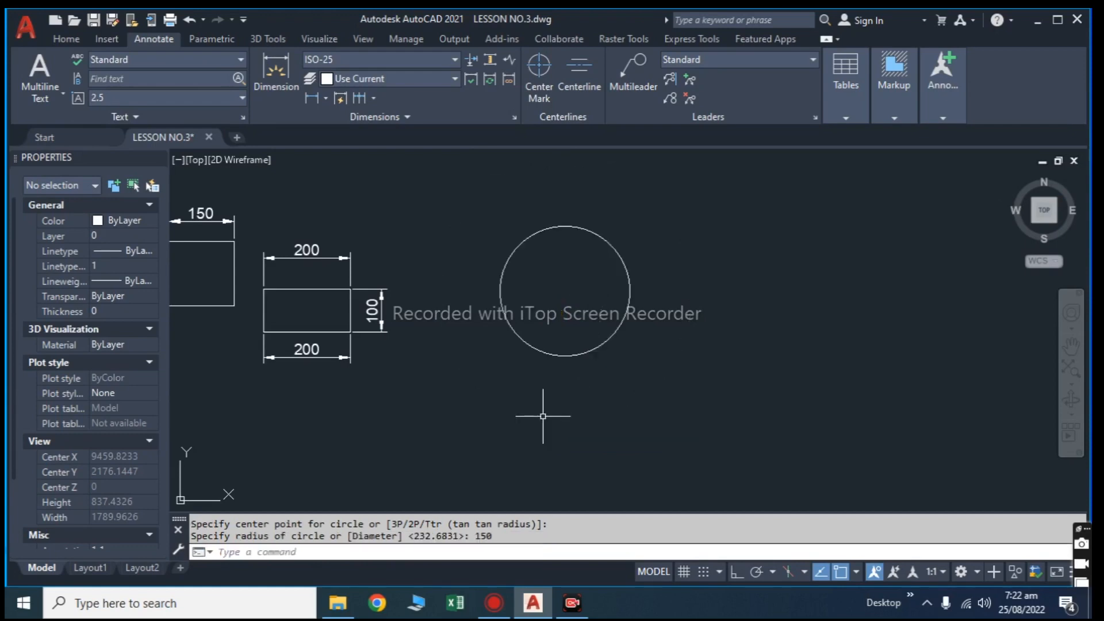
scroll(561, 356, up, 2)
click(575, 361)
click(508, 370)
click(461, 340)
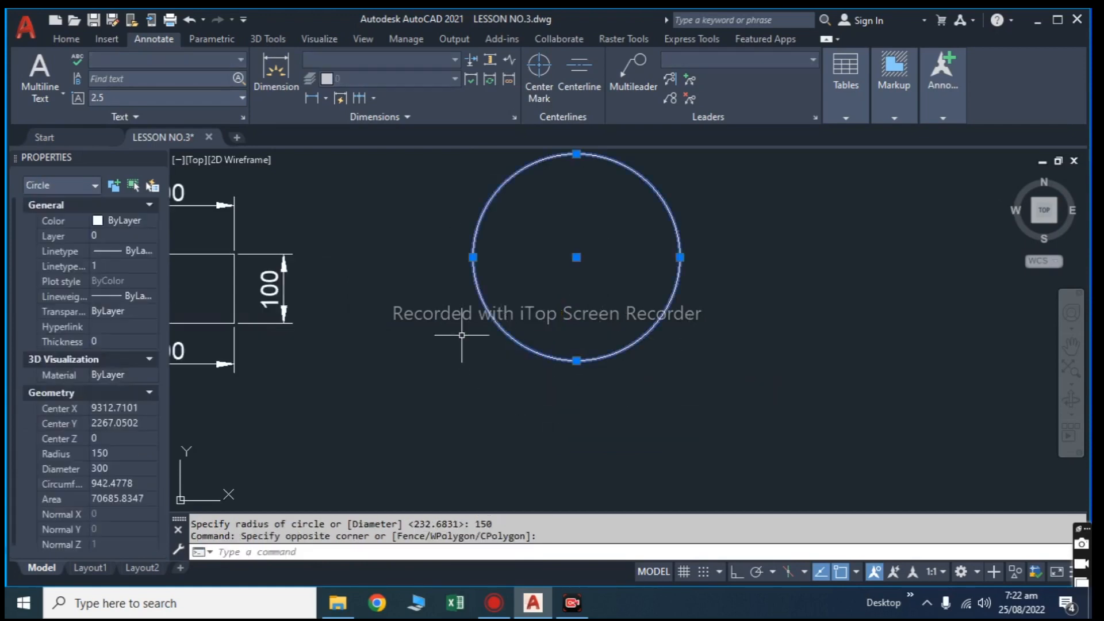
key(Escape)
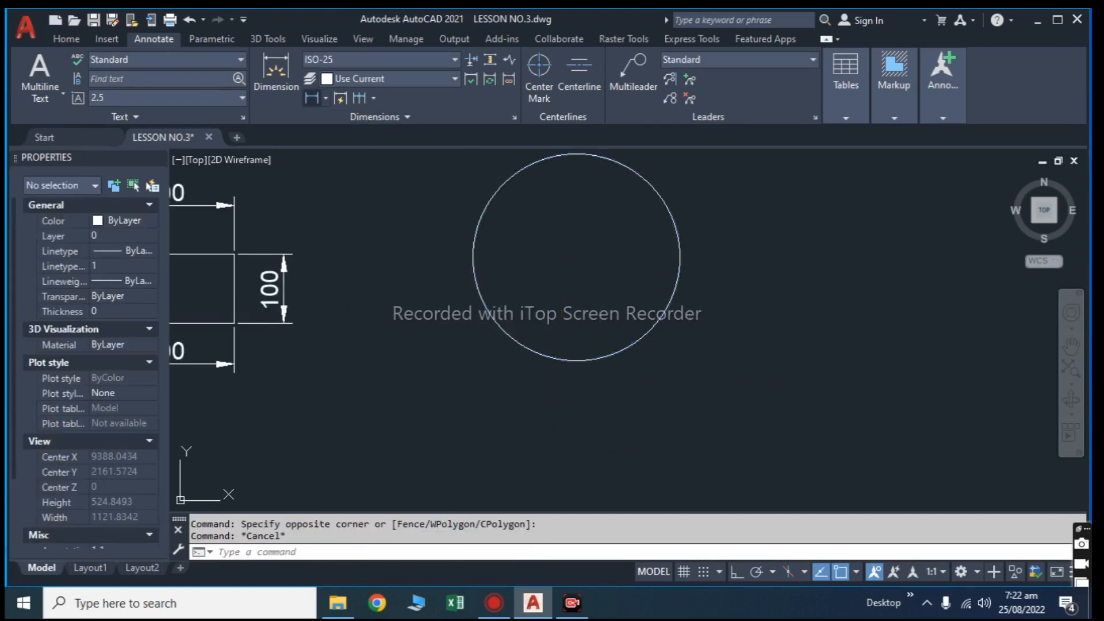
Add a horizontal linear dimension across the circle's width, placed above the circle.
click(311, 97)
middle_drag(461, 207, 456, 299)
key(Return)
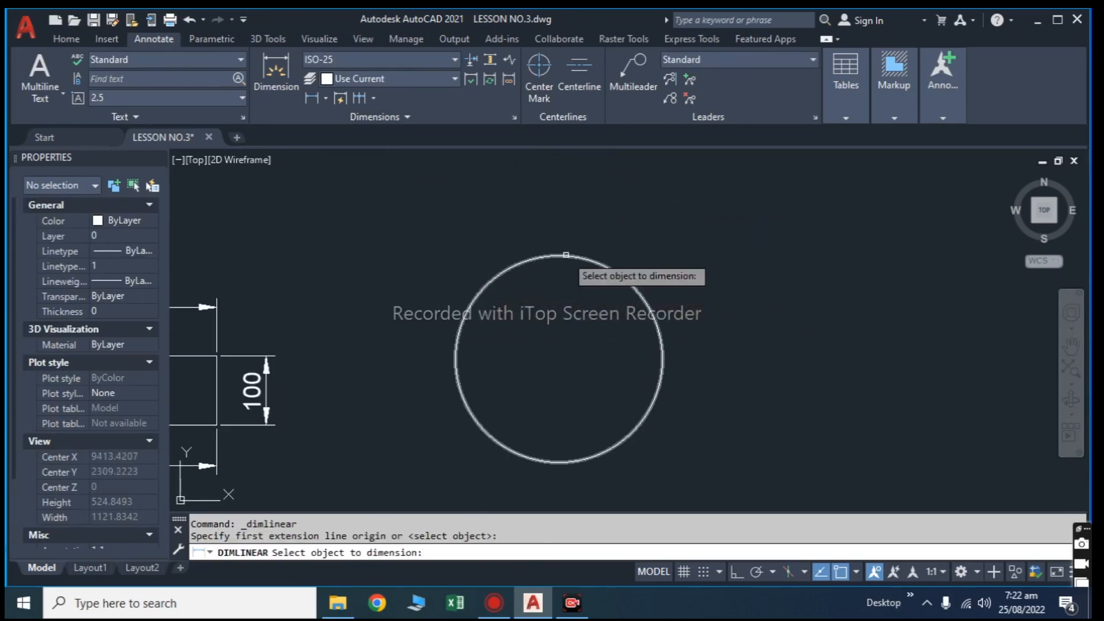
click(556, 241)
scroll(557, 237, up, 5)
click(554, 236)
scroll(553, 237, down, 5)
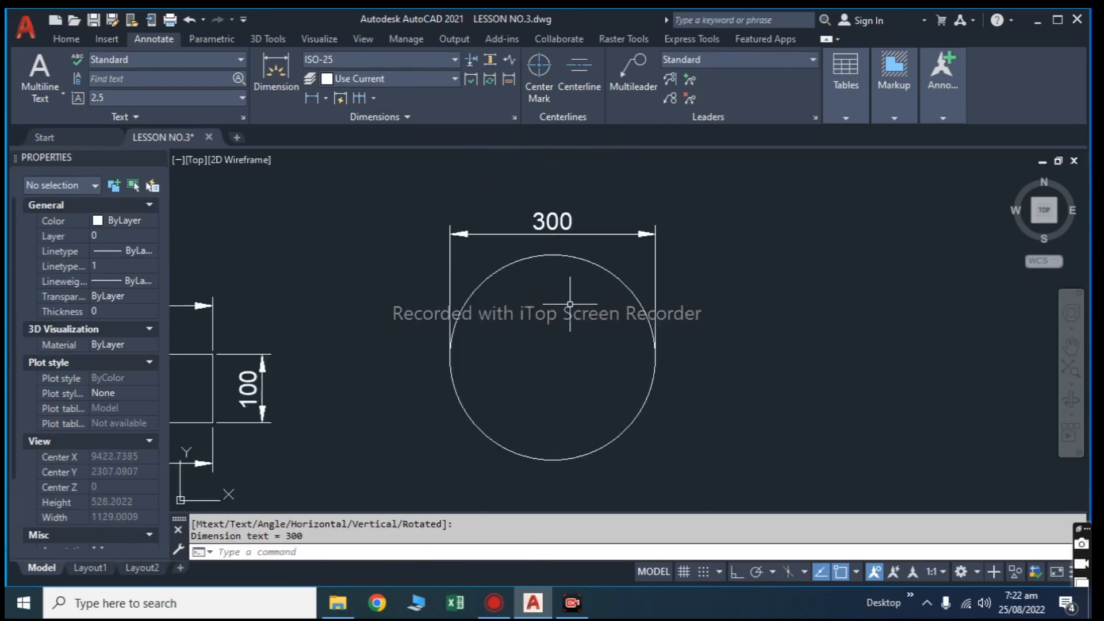
Delete the linear dimension above the circle.
click(588, 243)
click(575, 232)
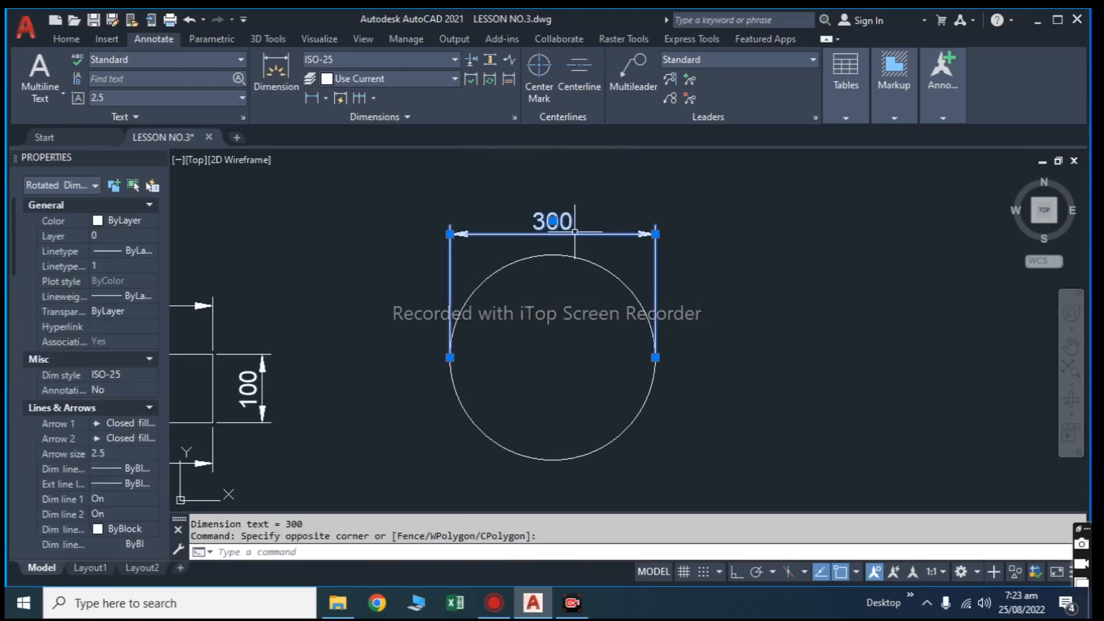
key(Delete)
Add a diameter dimension to the circle, with its text outside the upper edge, slanting up to the right.
click(326, 98)
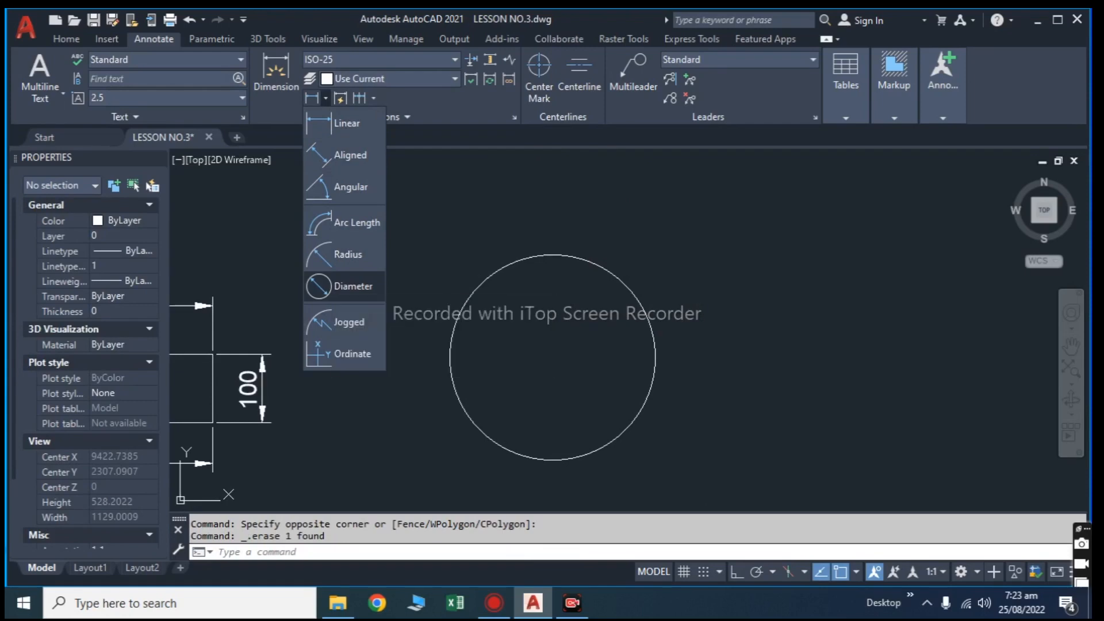
click(352, 285)
click(577, 258)
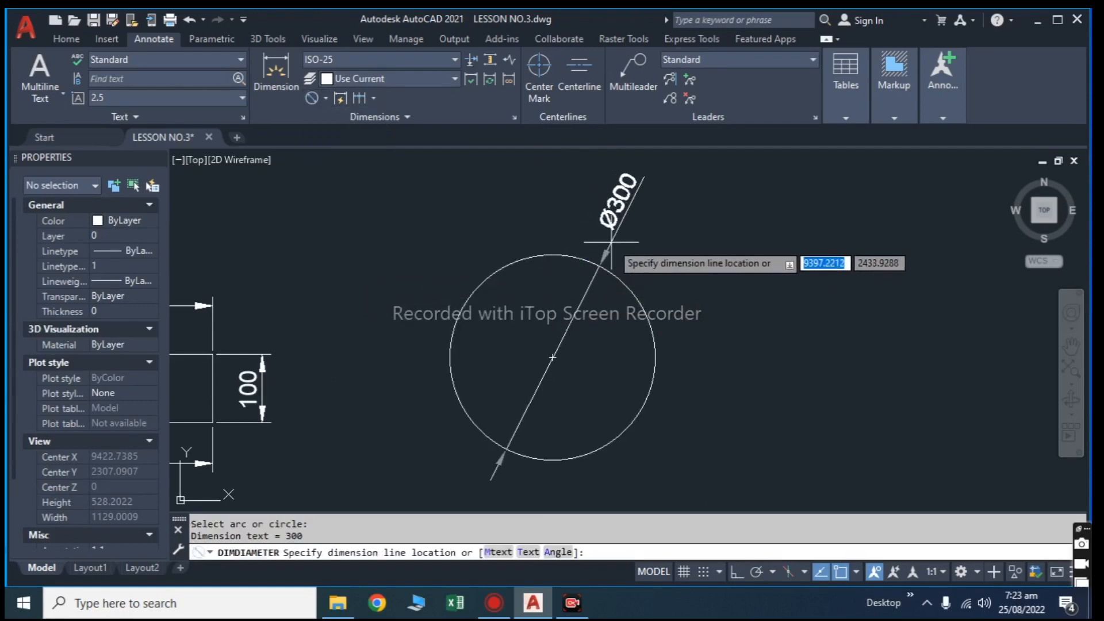
scroll(598, 248, up, 2)
click(607, 241)
scroll(503, 275, down, 4)
scroll(503, 275, down, 1)
scroll(504, 276, up, 3)
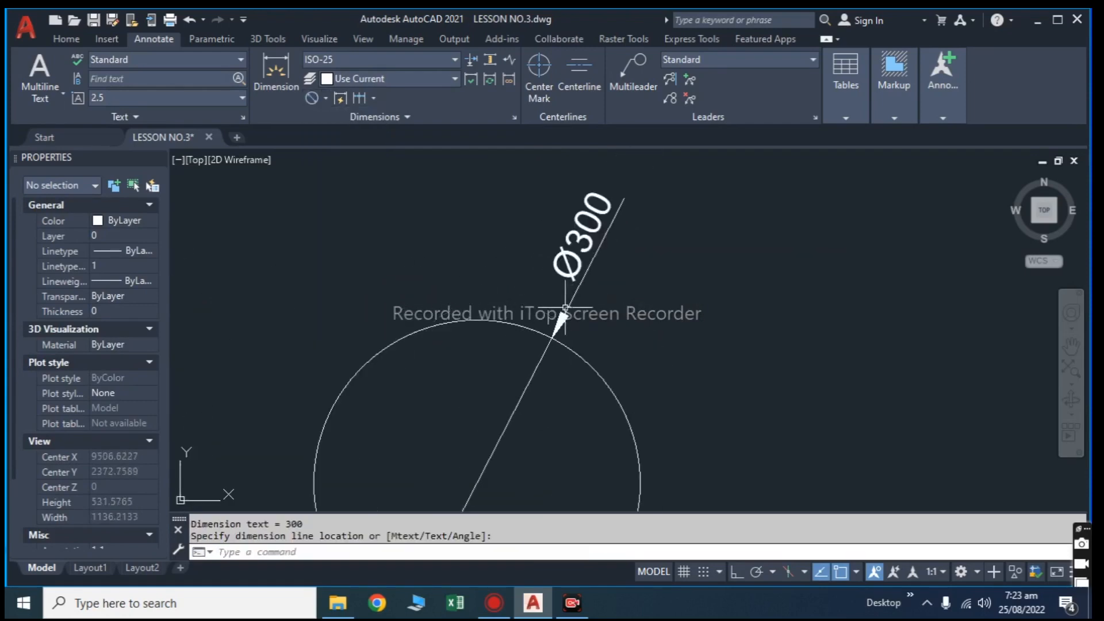
scroll(503, 275, down, 2)
scroll(597, 269, down, 1)
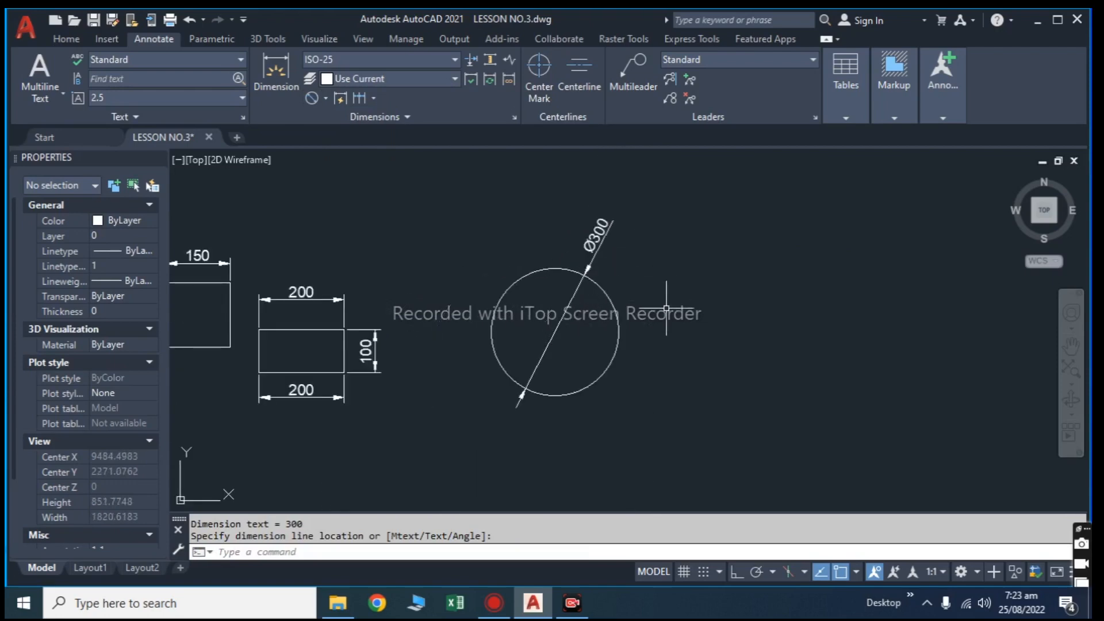
text(C)
key(Return)
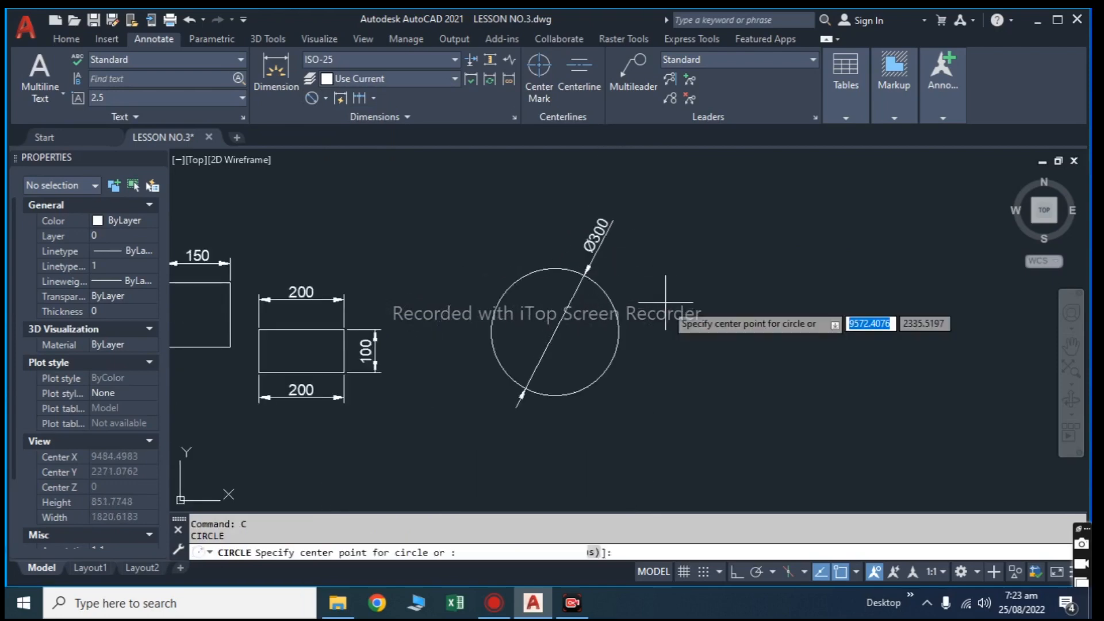
middle_drag(671, 313, 597, 277)
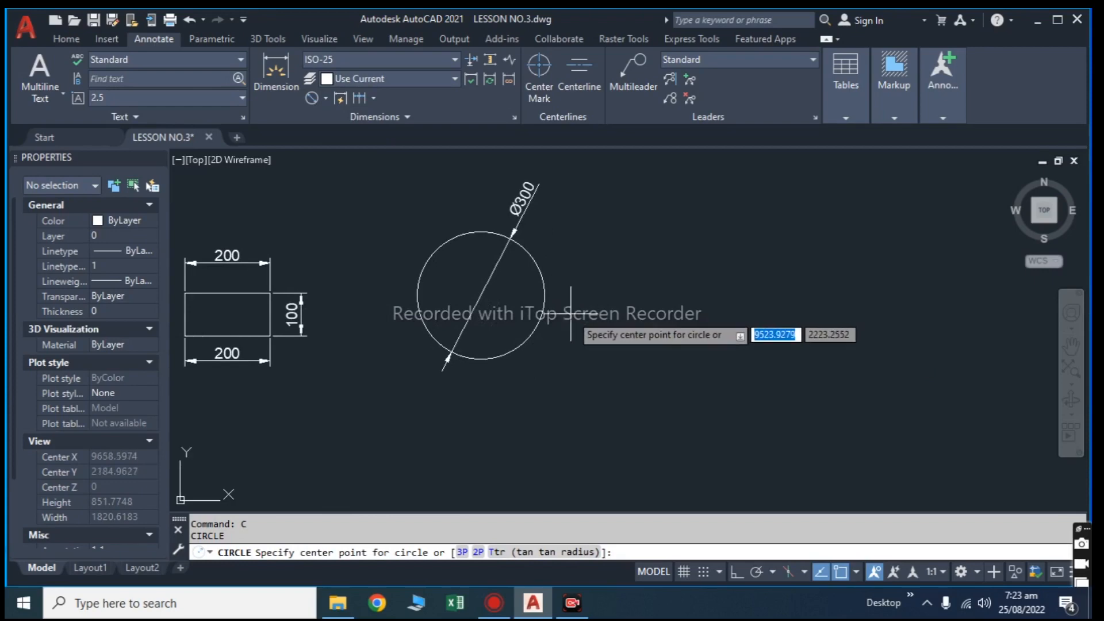
key(Escape)
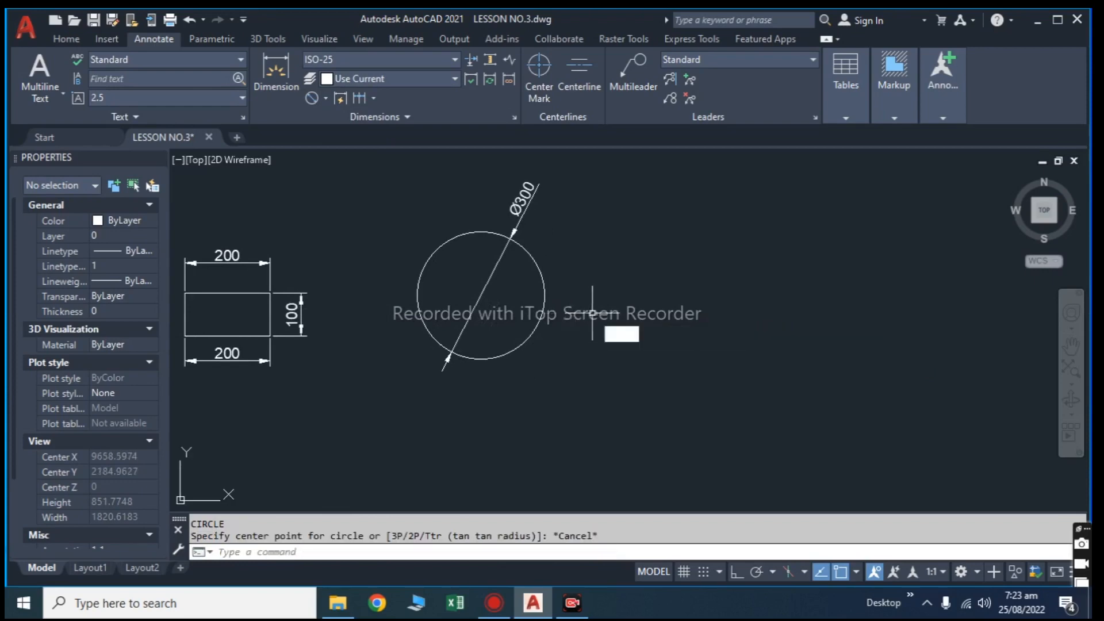
Draw a second circle to the right of the dimensioned one using the Diameter option, with a diameter of 300.
text(C)
key(Return)
click(700, 318)
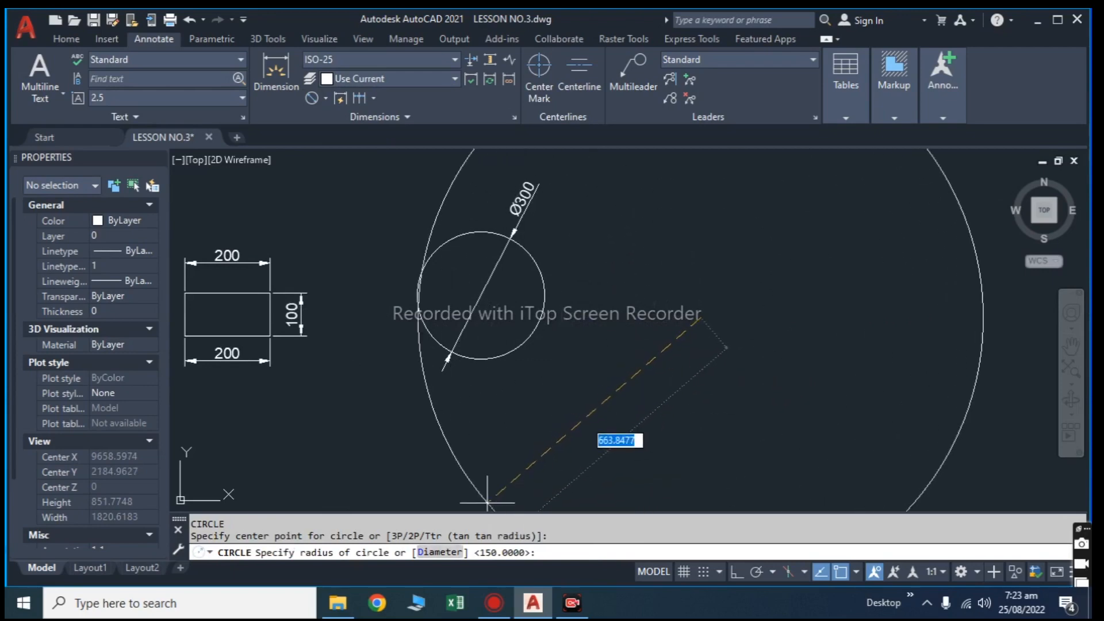
text(d)
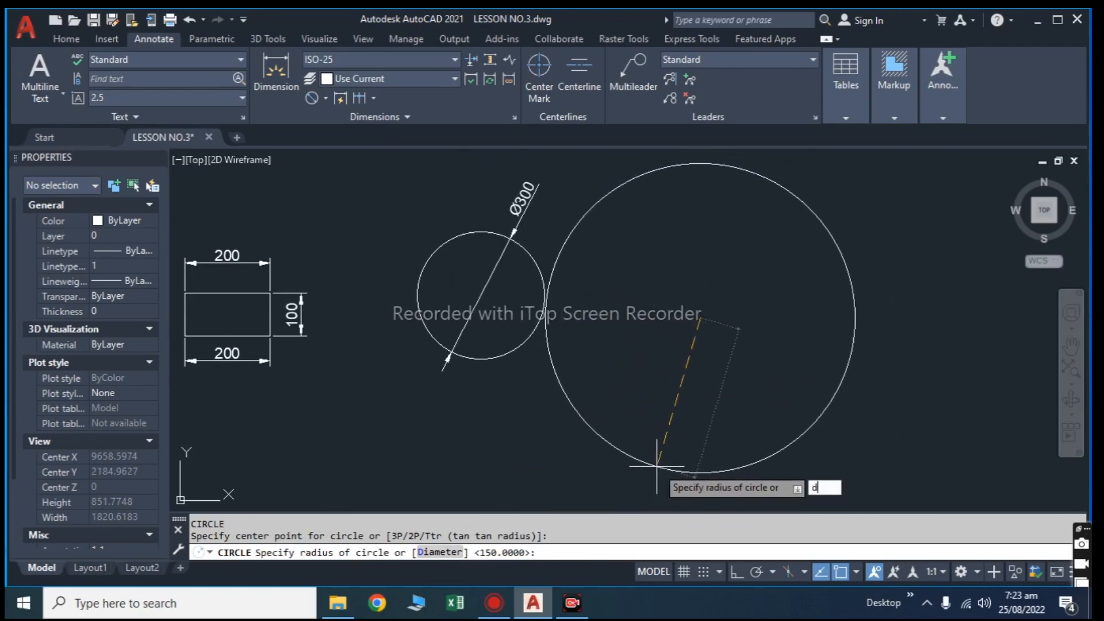
key(Return)
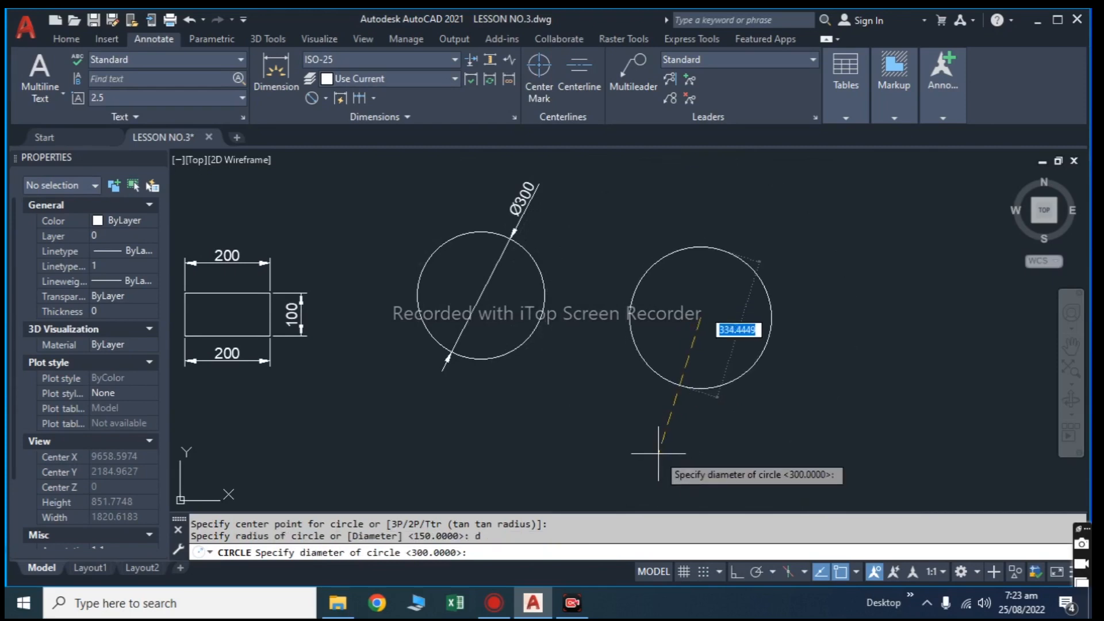
text(3)
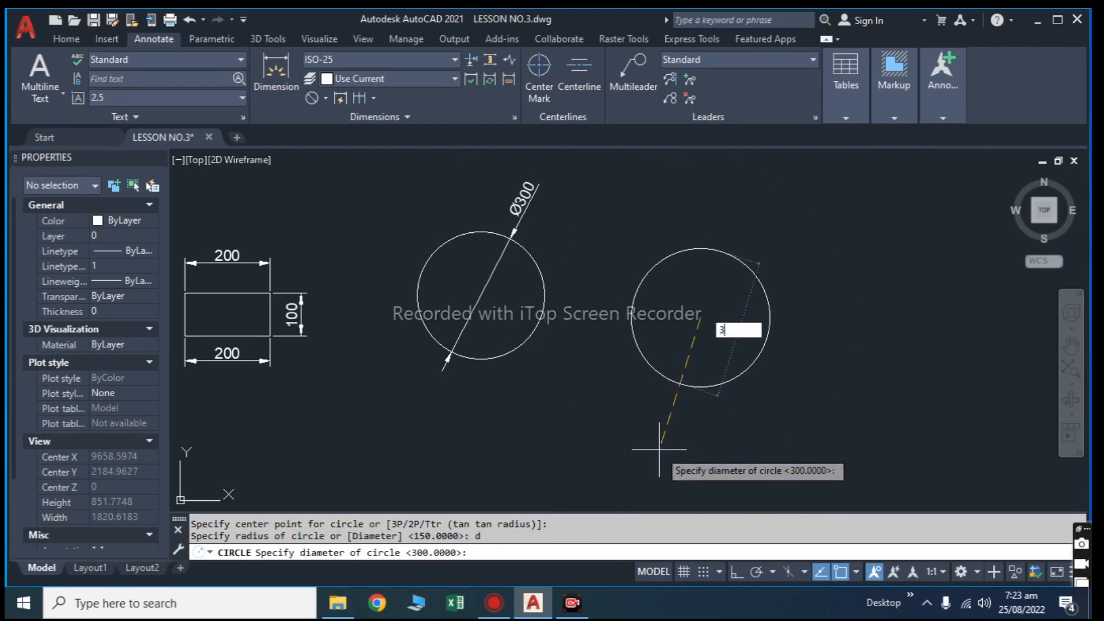
text(00)
key(Return)
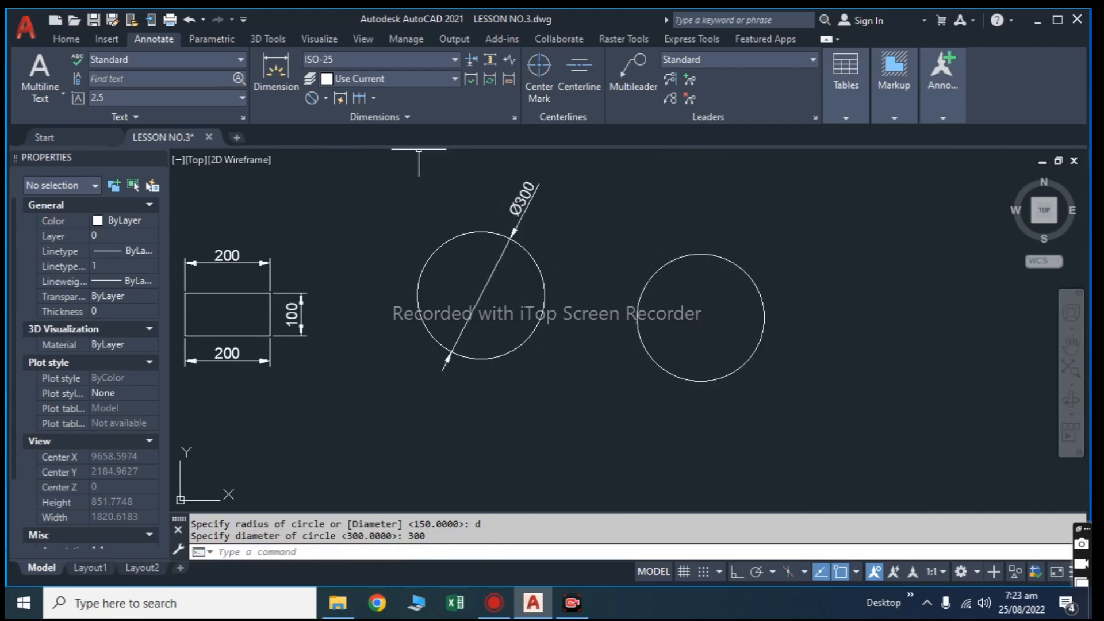
Add a diameter dimension to the second circle, with its text outside the upper edge, slanting up to the right.
click(311, 98)
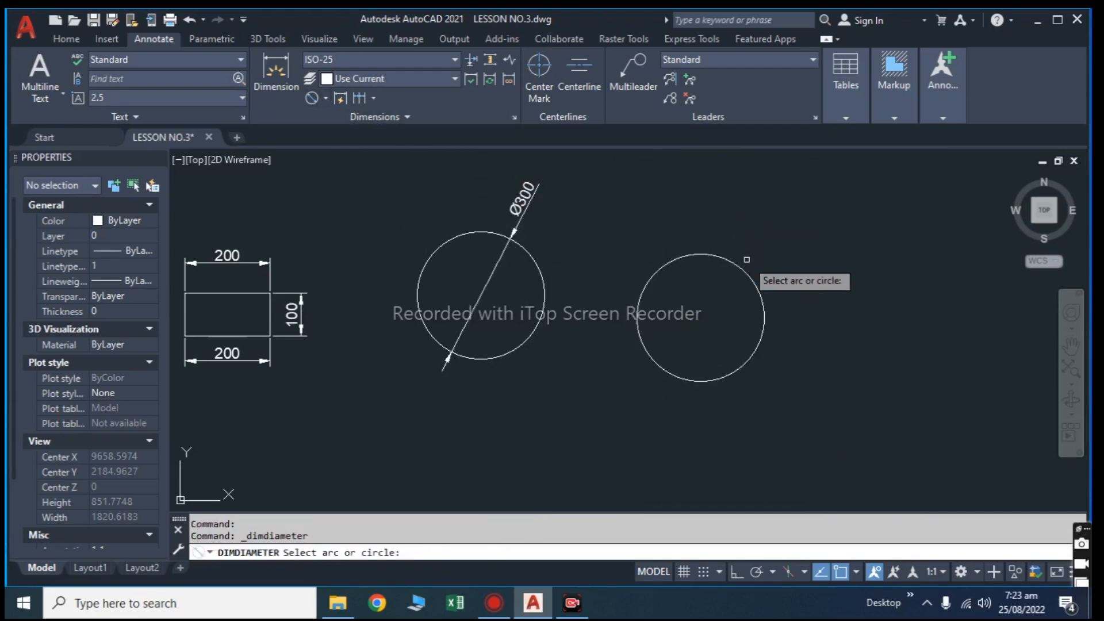
scroll(745, 260, up, 3)
click(712, 261)
scroll(716, 246, down, 3)
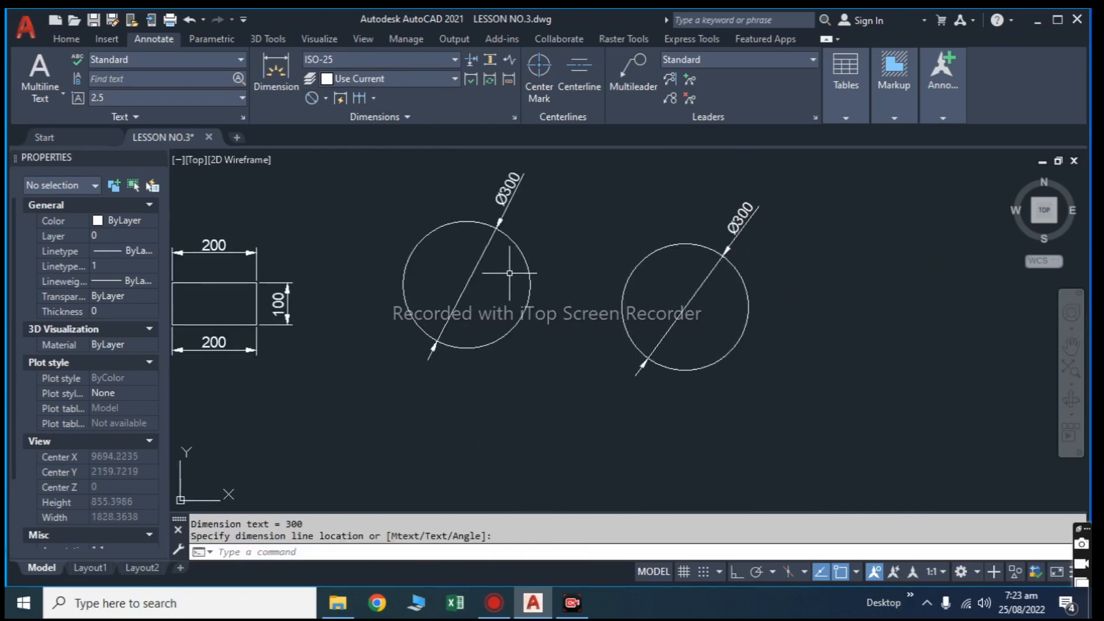
middle_drag(500, 236, 498, 274)
scroll(513, 254, up, 2)
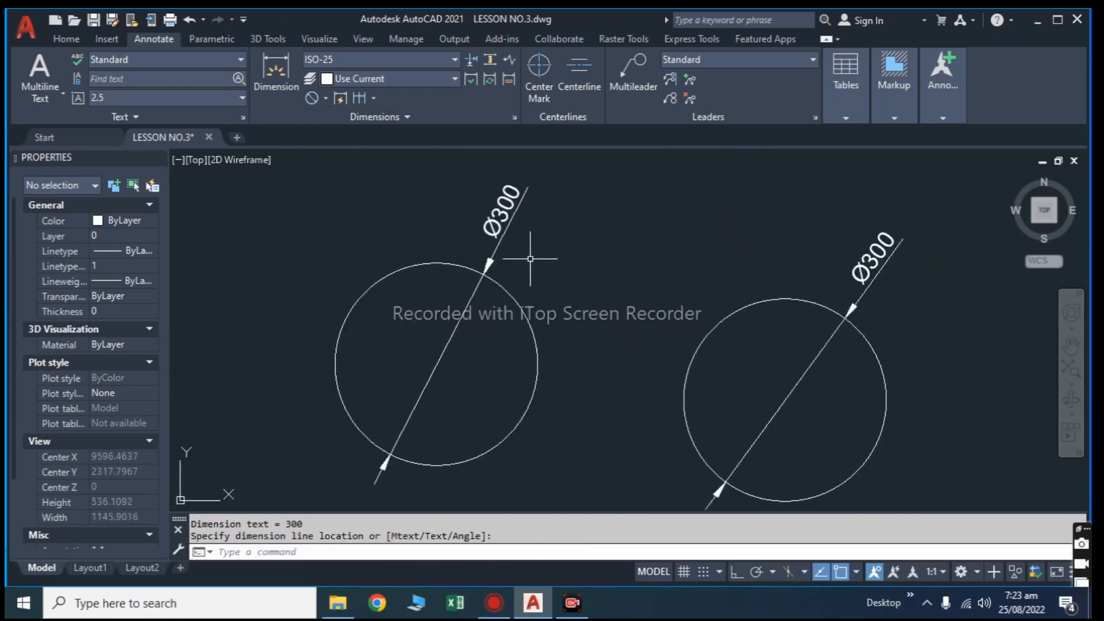
scroll(592, 287, down, 2)
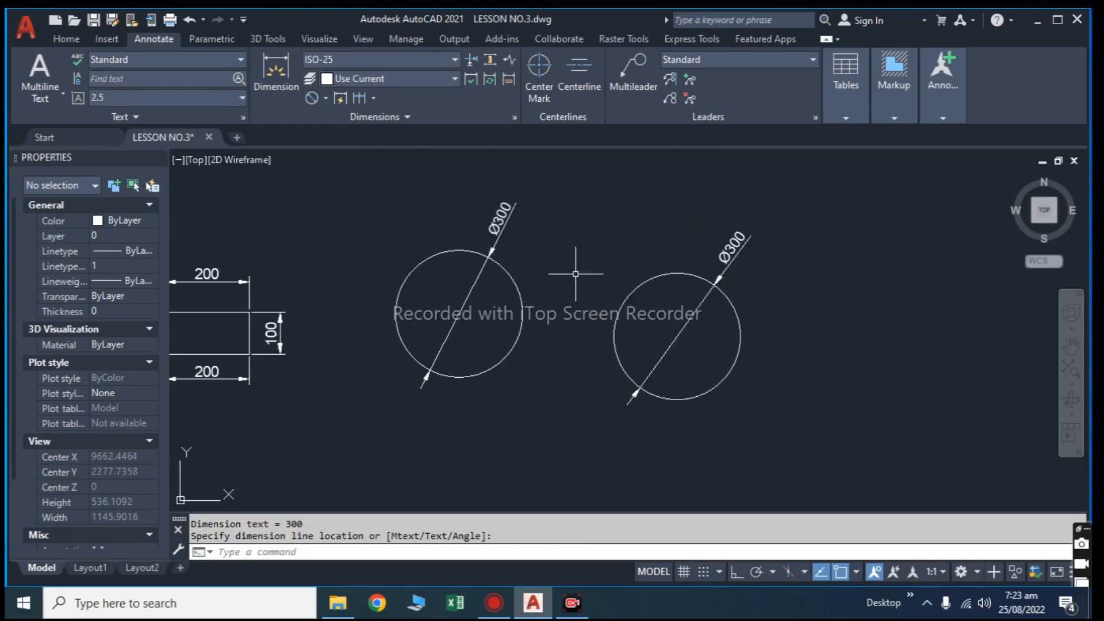
Draw a third circle to the right of the second one using the Diameter option, with a diameter of 300.05.
mouse_move(741, 331)
middle_down()
mouse_move(717, 314)
mouse_move(661, 315)
middle_up()
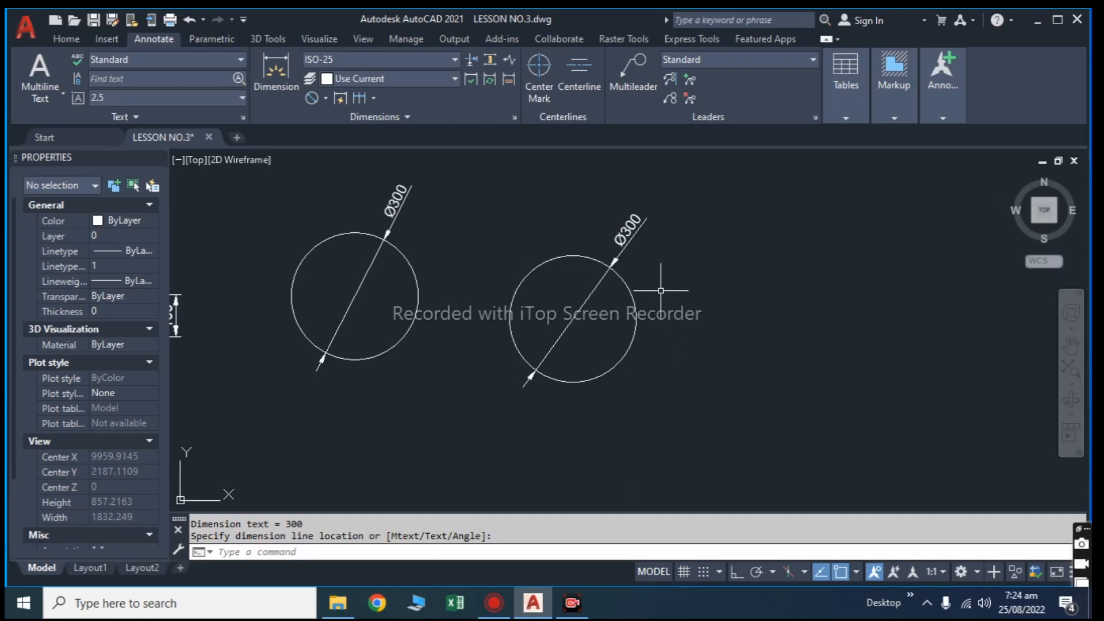
middle_drag(692, 294, 652, 304)
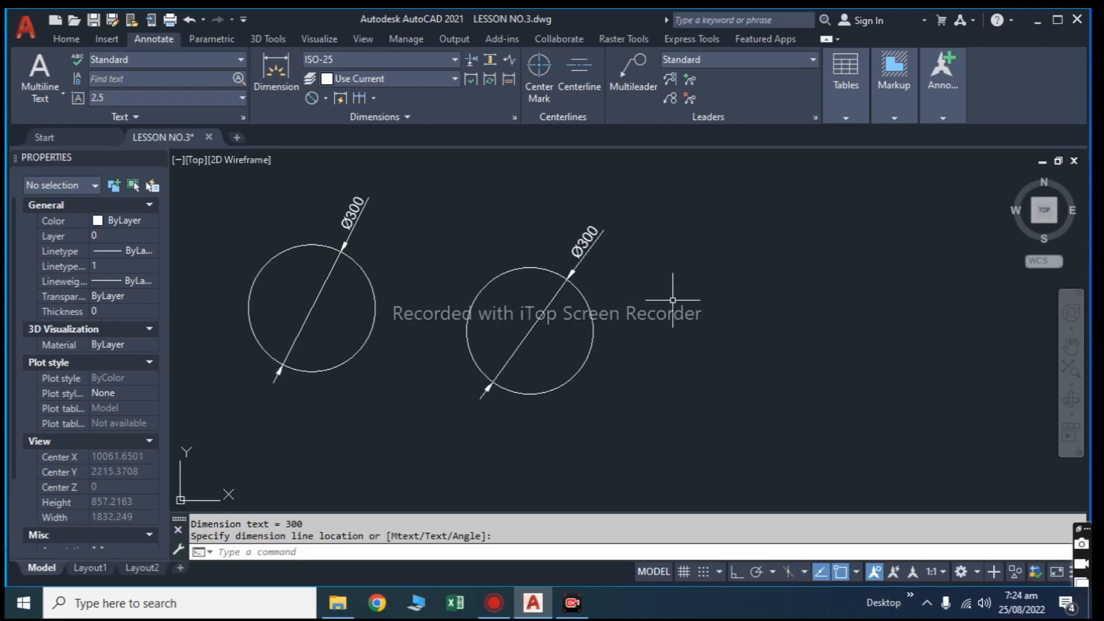
middle_drag(692, 331, 651, 311)
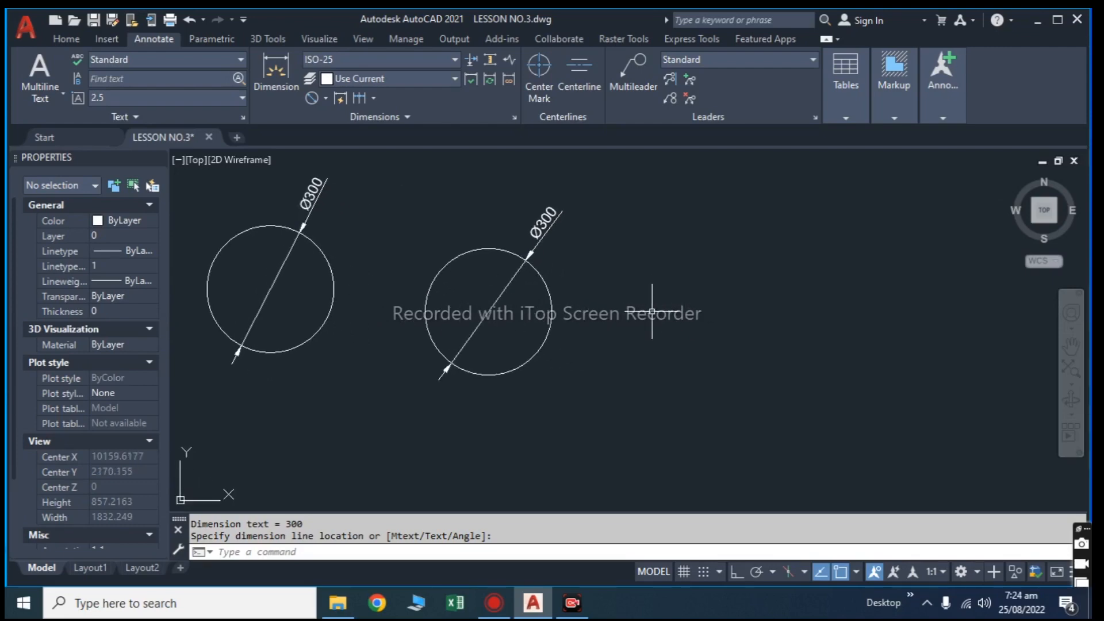
text(c)
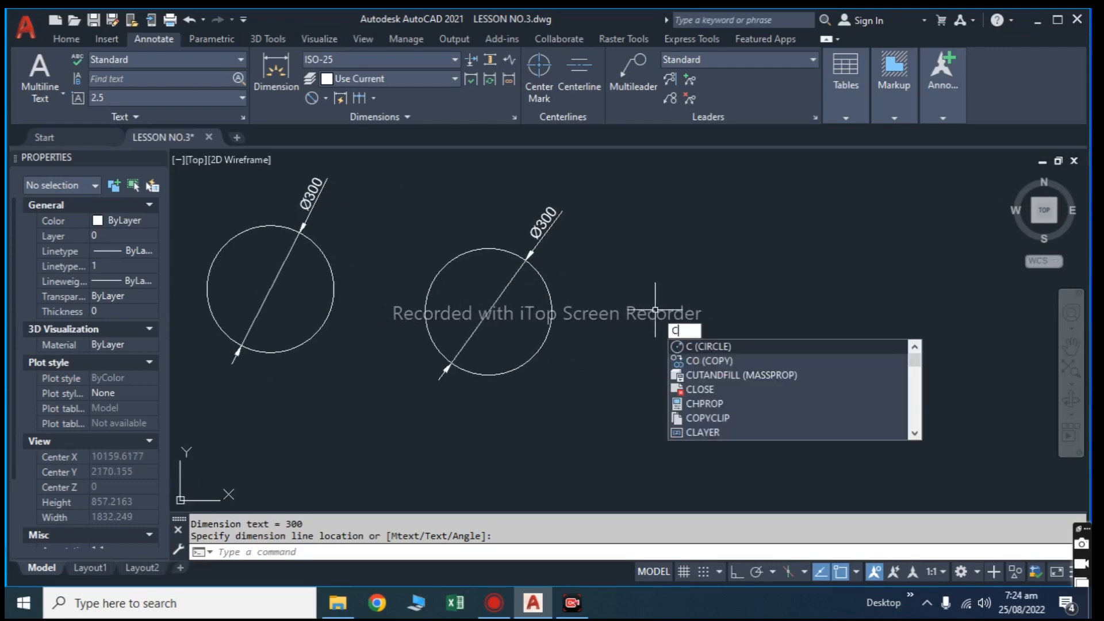
key(Return)
click(708, 303)
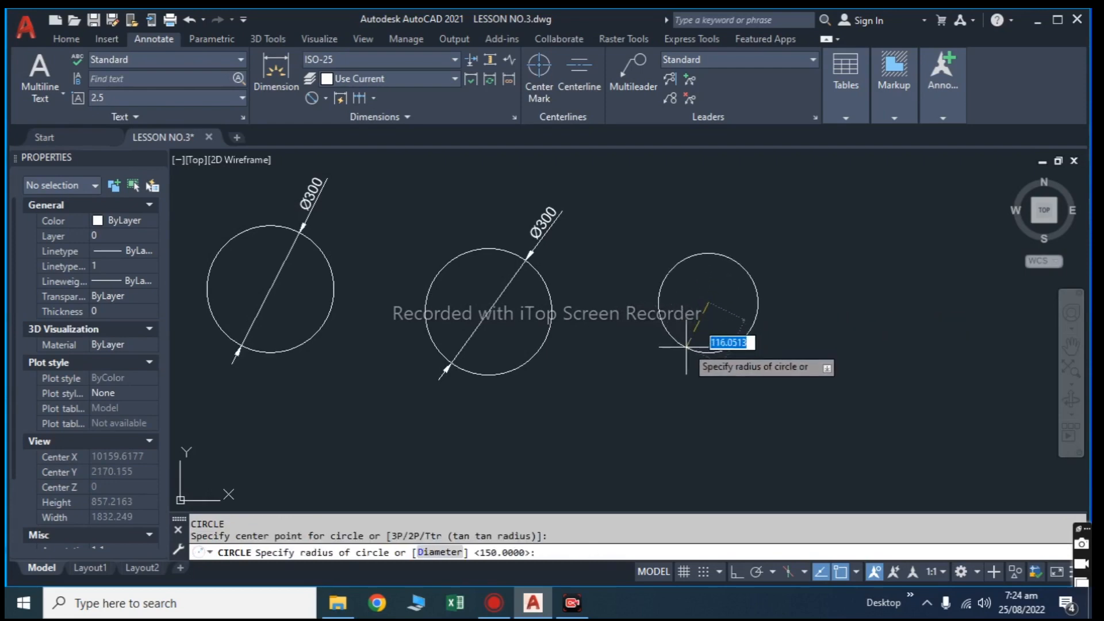
text(d)
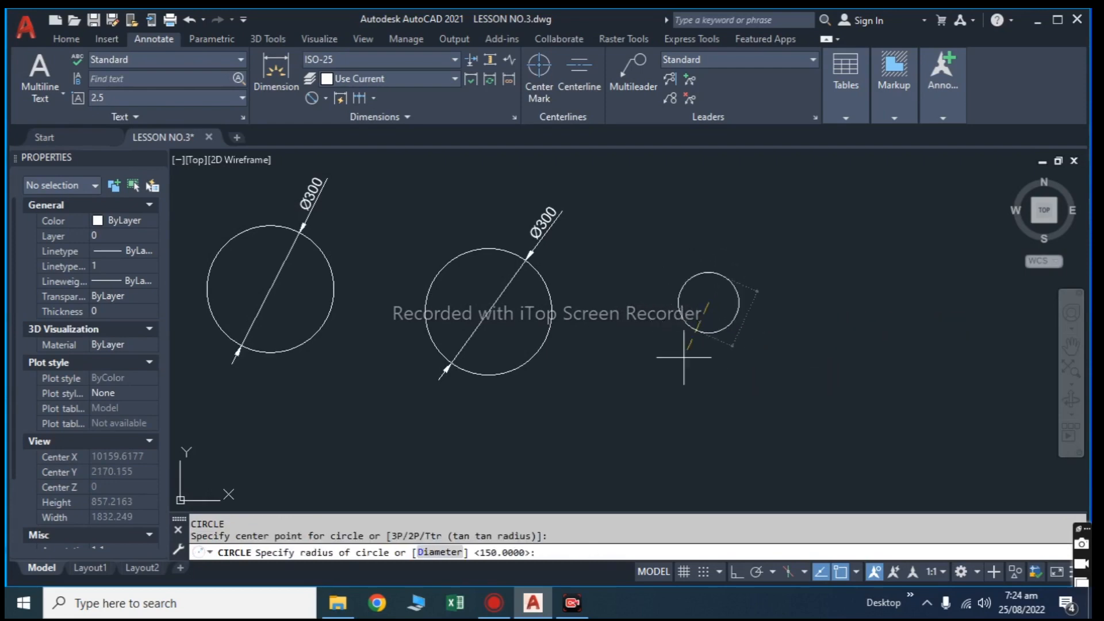
key(Return)
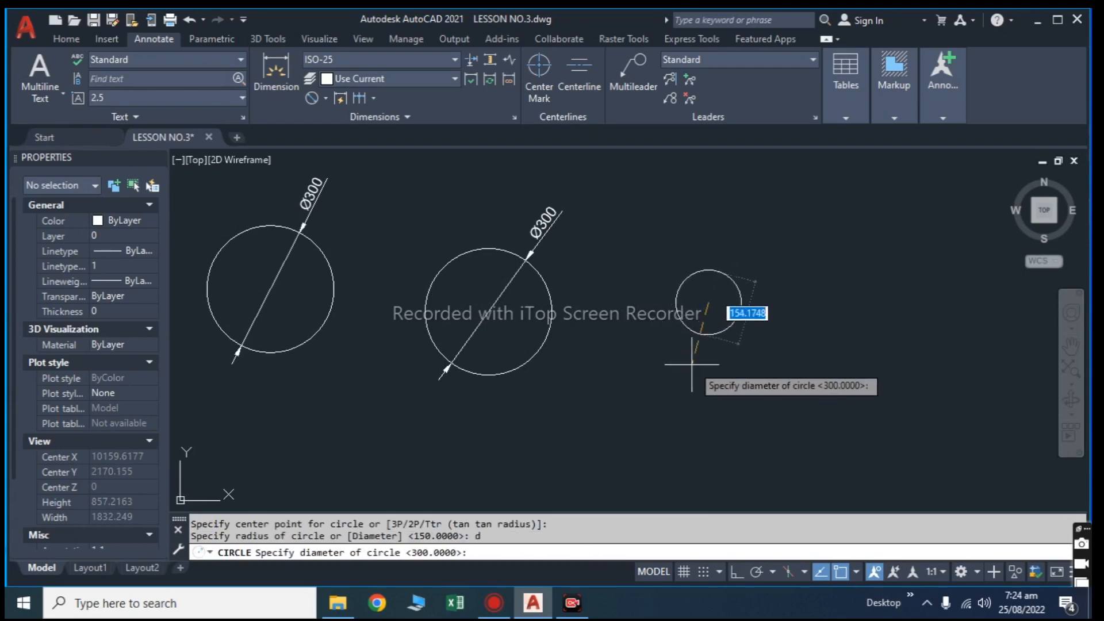
text(300.05)
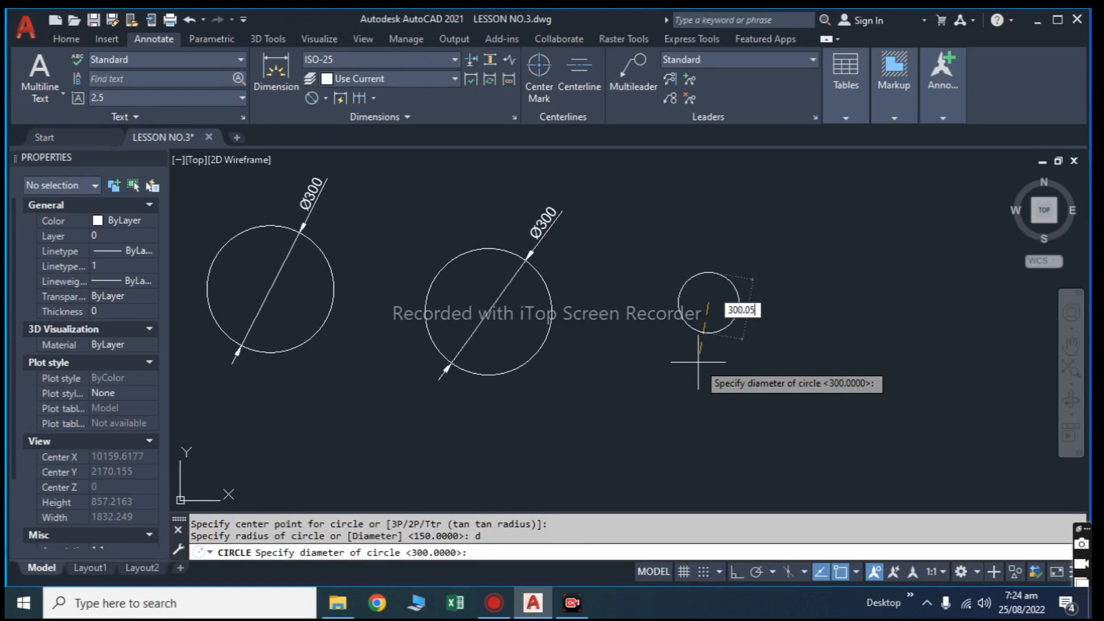
key(Return)
Add a diameter dimension to the third circle, with its text outside the upper right edge.
click(311, 97)
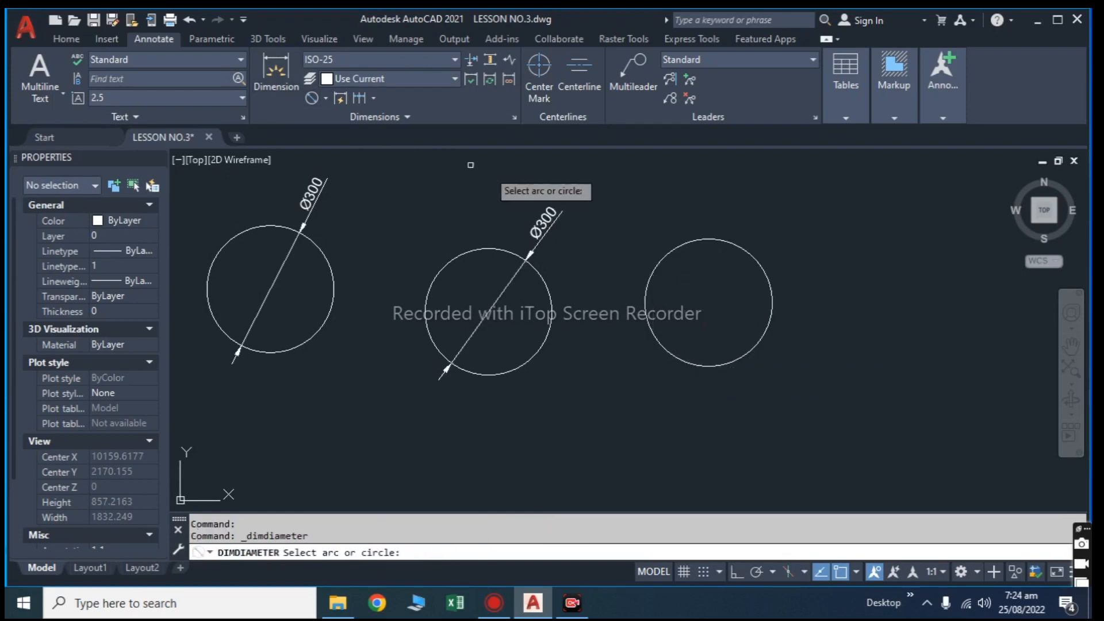
click(711, 240)
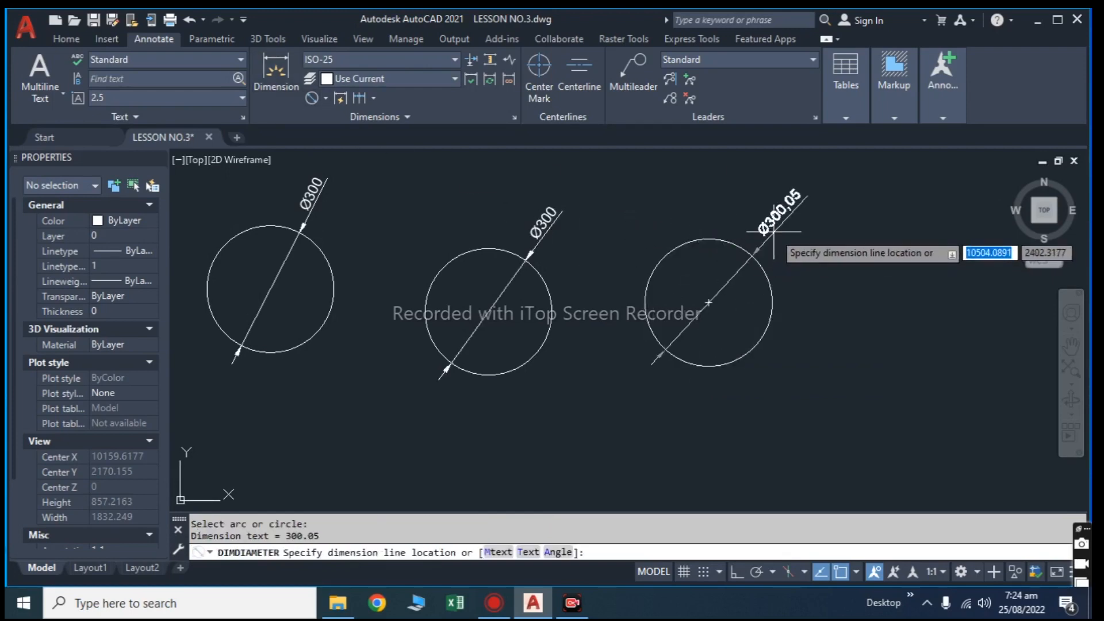
click(775, 231)
Examine the third circle's diameter text up close and review the row of dimensioned rectangles and circles.
scroll(799, 222, up, 5)
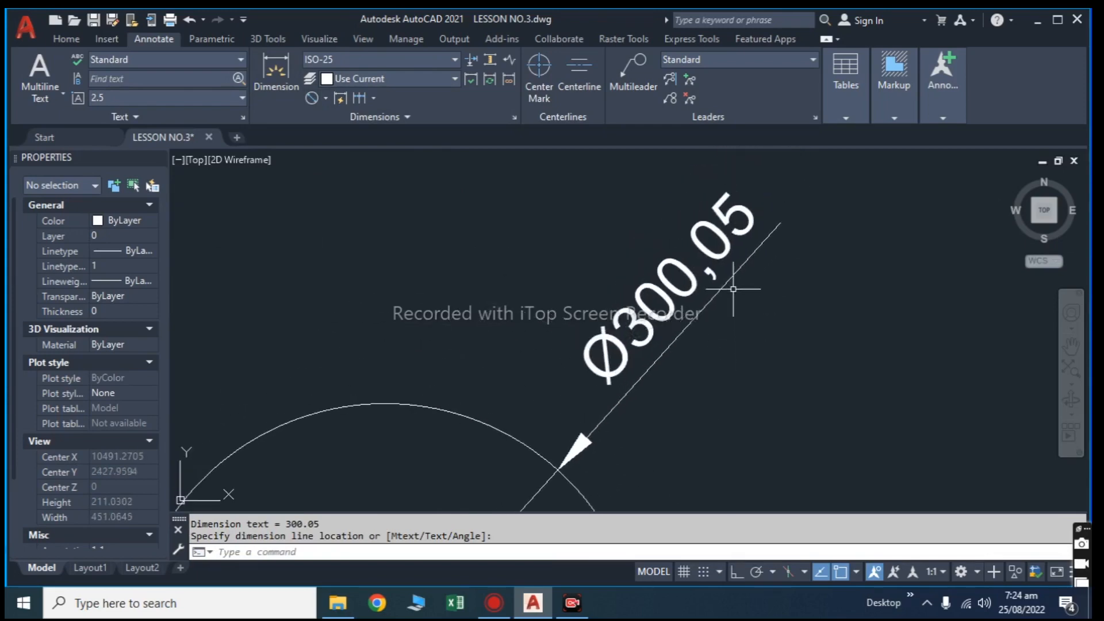
scroll(743, 276, down, 2)
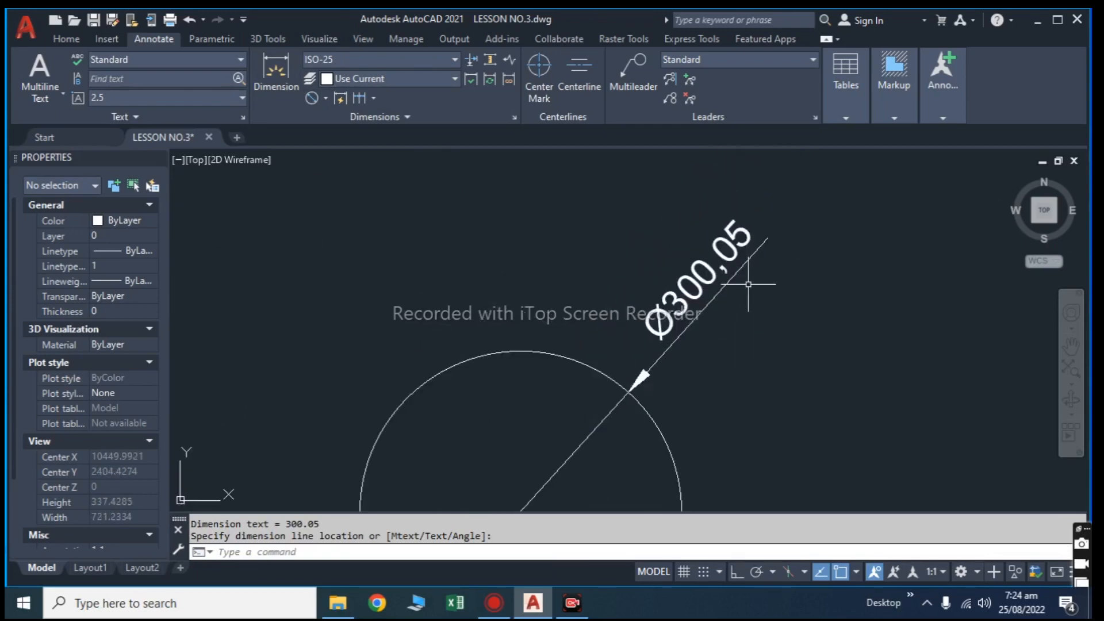
scroll(729, 285, down, 2)
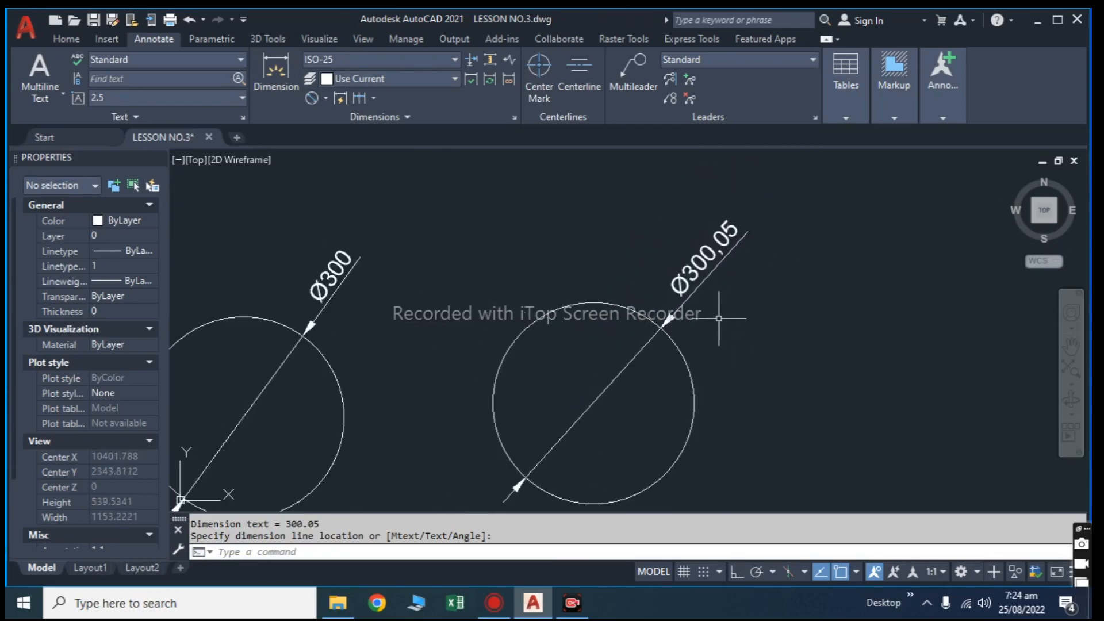
middle_drag(714, 314, 714, 272)
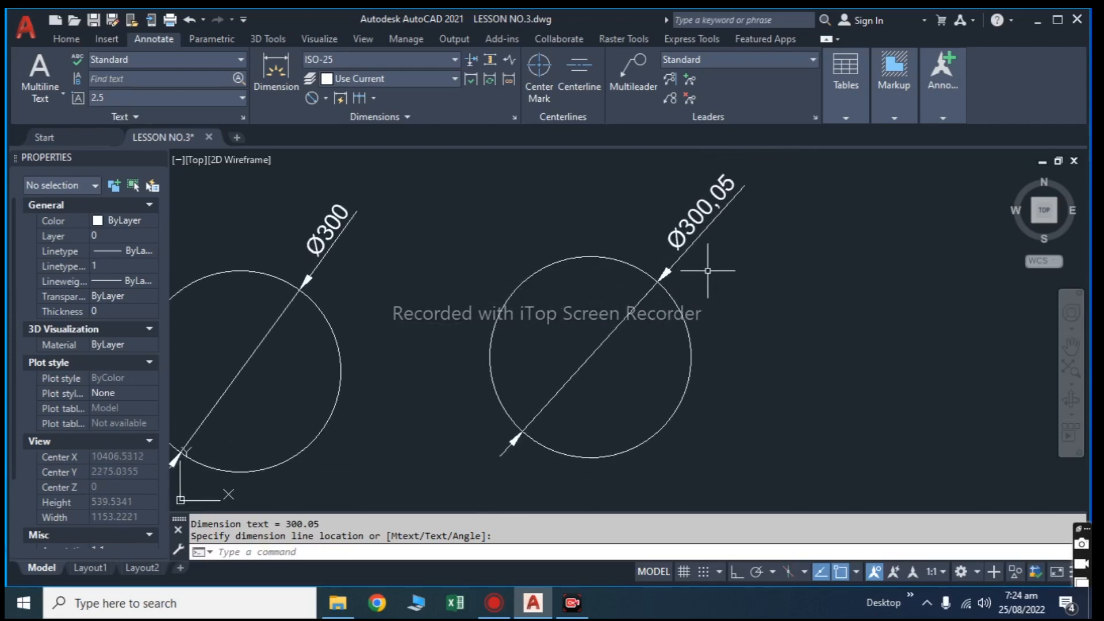
scroll(707, 244, up, 2)
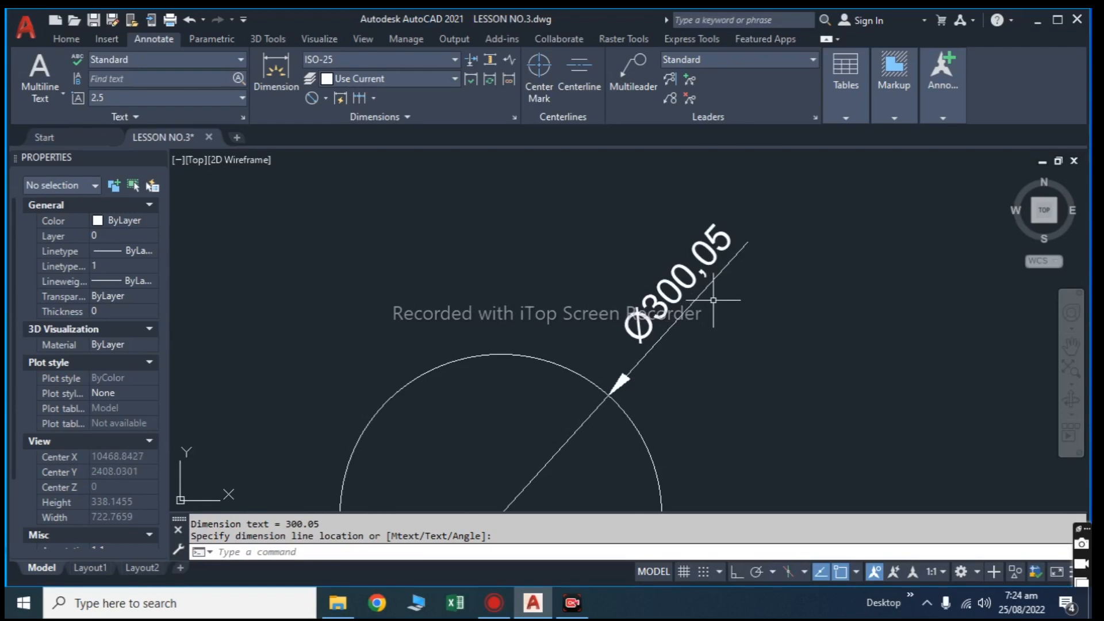
scroll(713, 299, down, 7)
scroll(670, 344, up, 3)
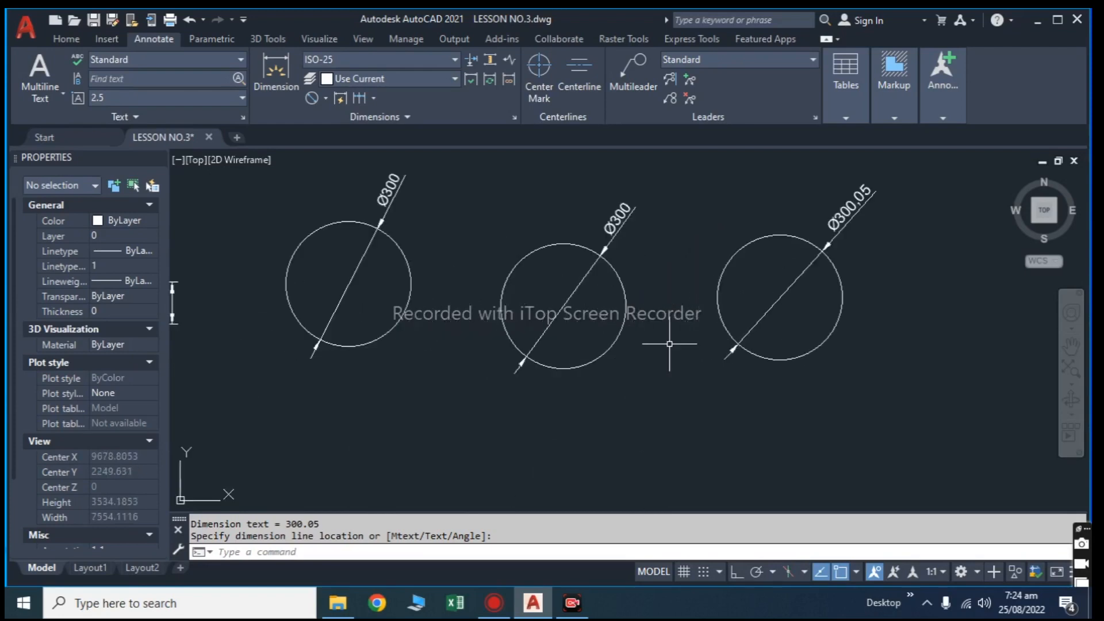
mouse_move(669, 344)
middle_down()
mouse_move(647, 367)
mouse_move(673, 322)
middle_up()
scroll(644, 303, down, 2)
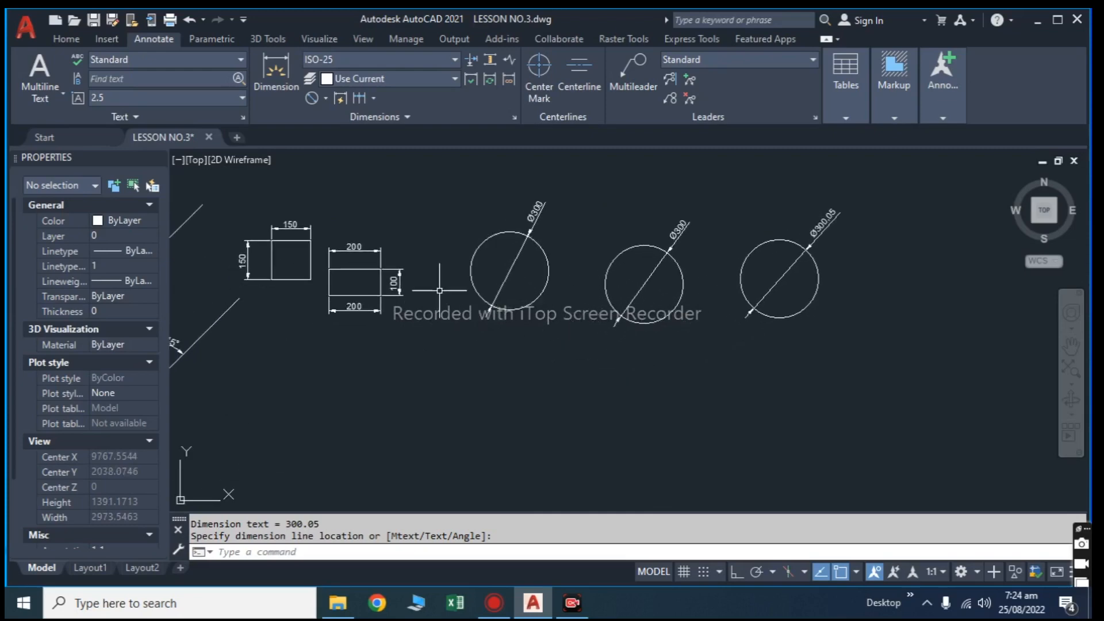
scroll(328, 281, up, 4)
scroll(362, 285, down, 4)
scroll(362, 285, down, 2)
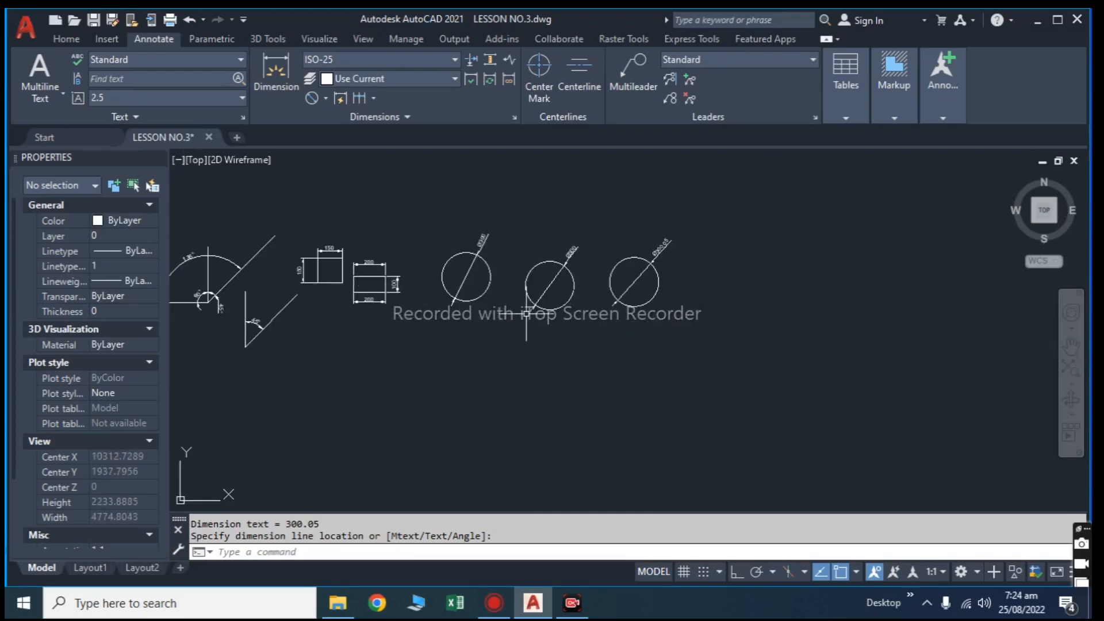
scroll(530, 311, up, 6)
scroll(529, 310, down, 4)
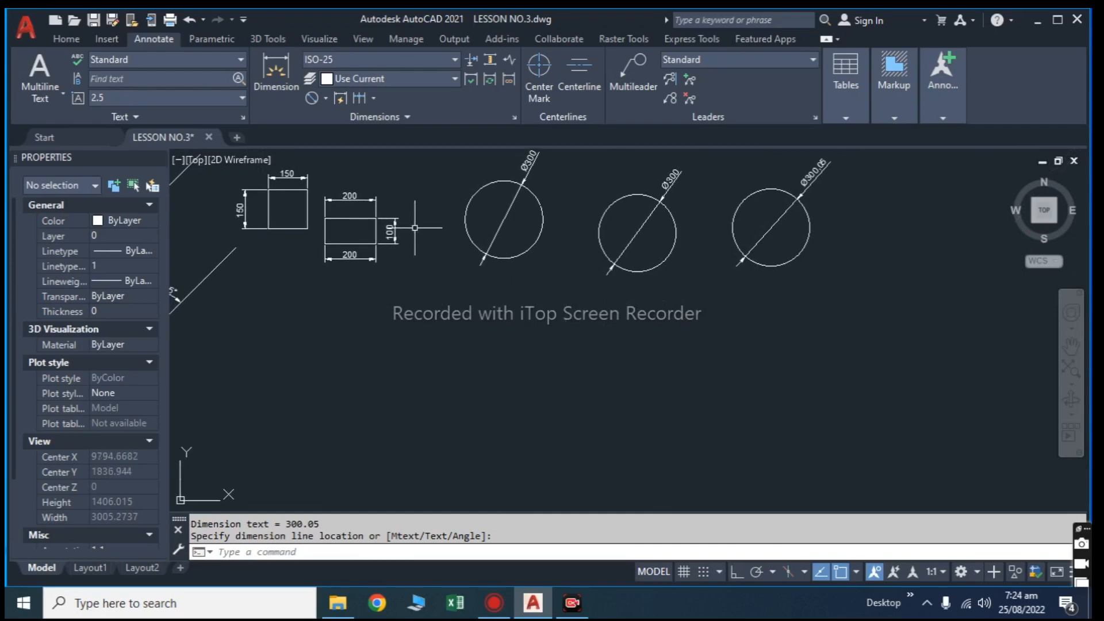
mouse_move(502, 316)
middle_down()
mouse_move(482, 372)
mouse_move(500, 363)
middle_up()
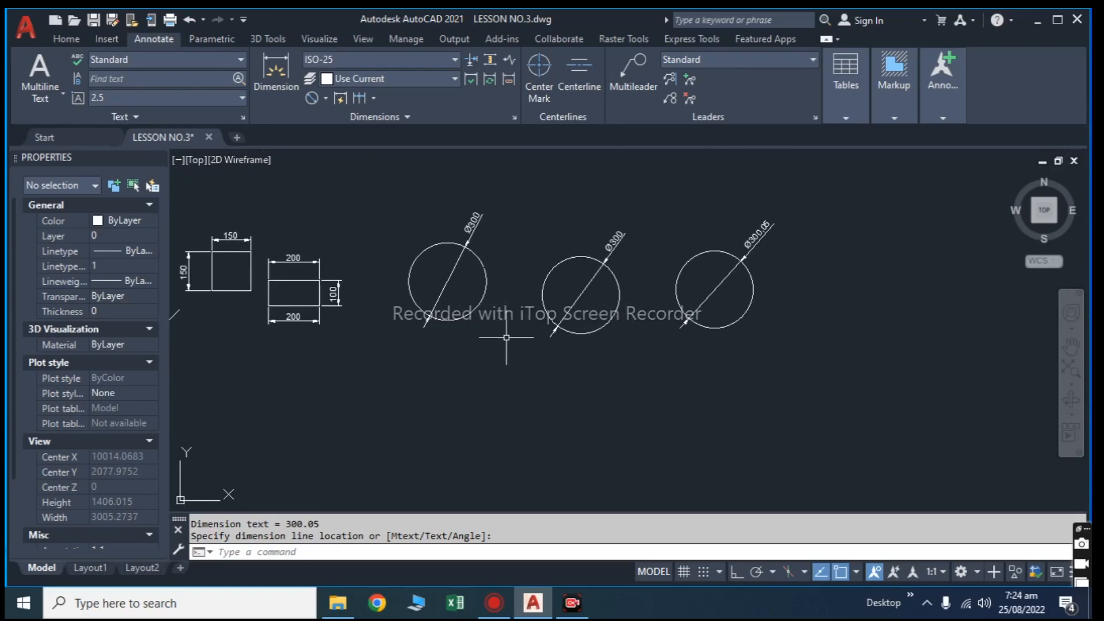
middle_drag(512, 364, 537, 345)
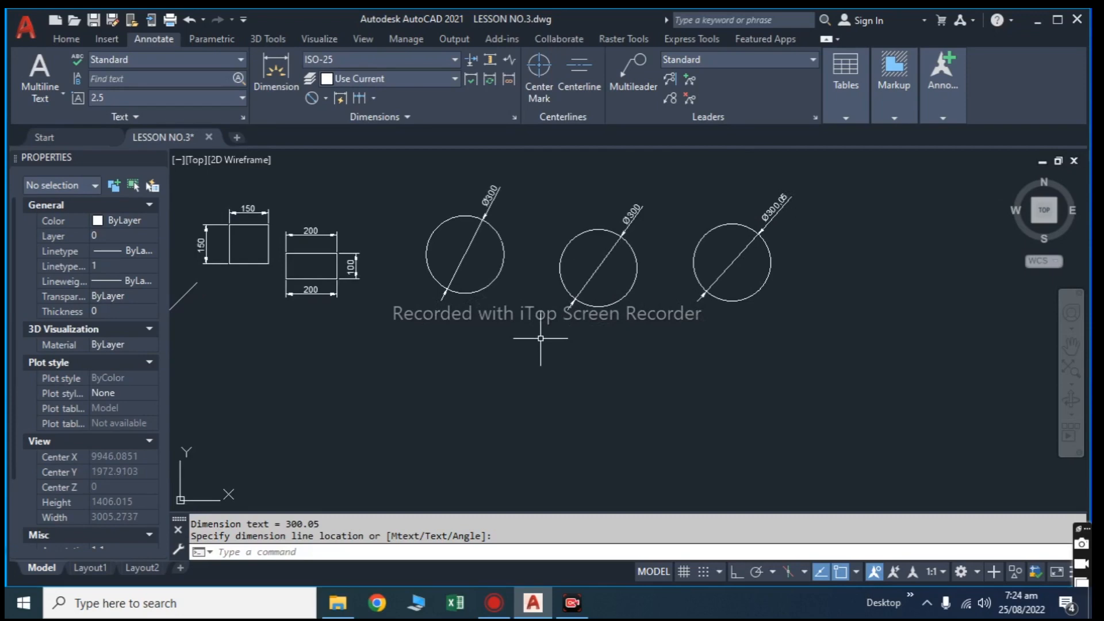
text(PO)
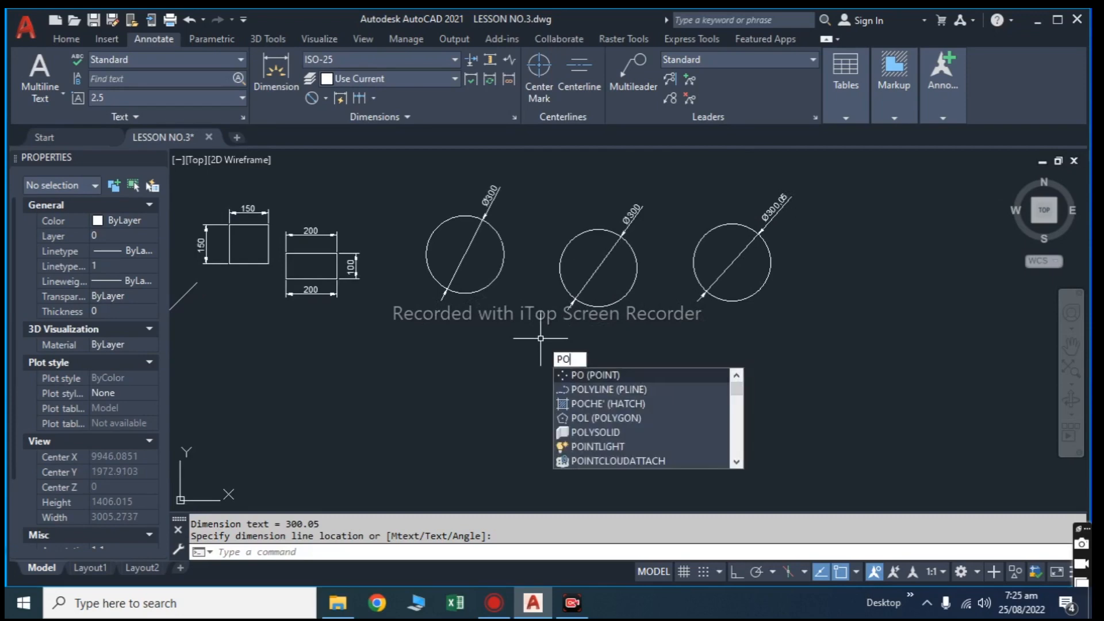
text(L)
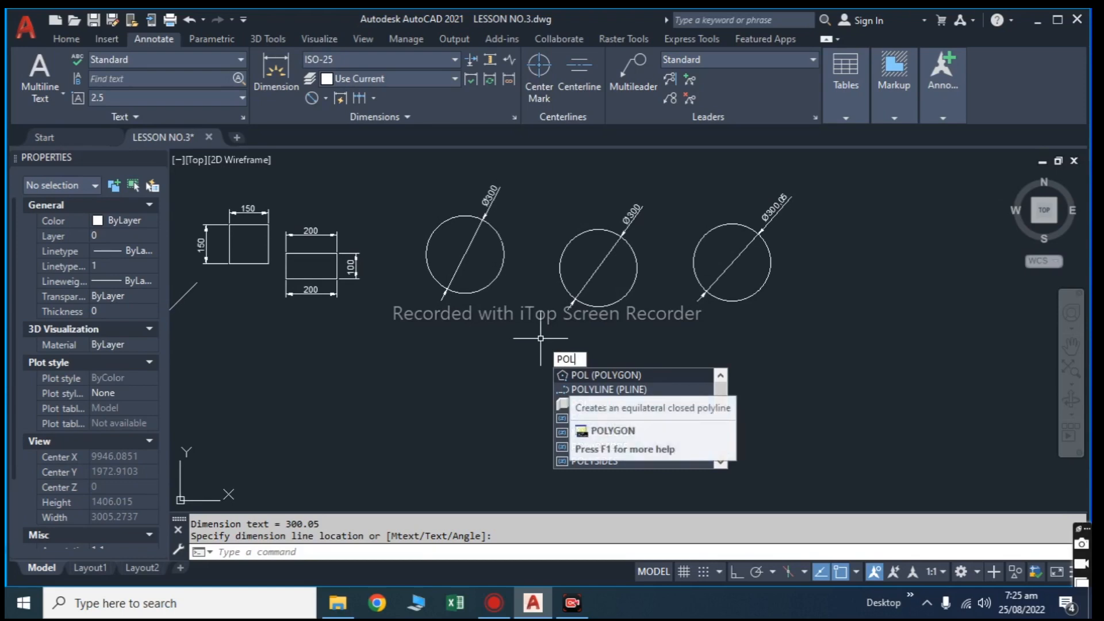
key(Return)
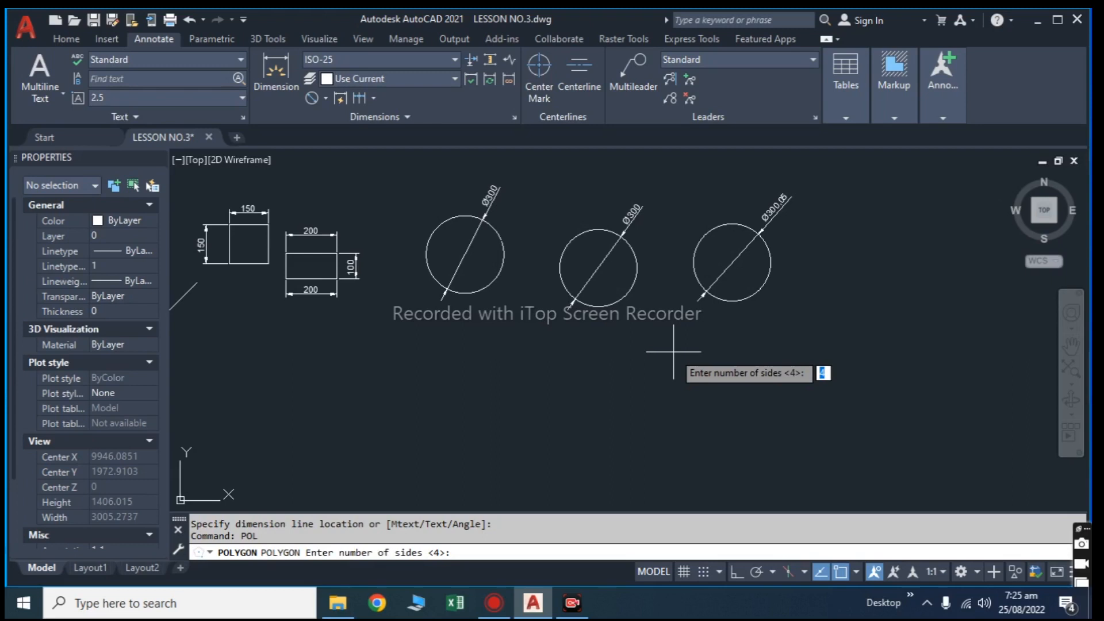
text(6)
key(Return)
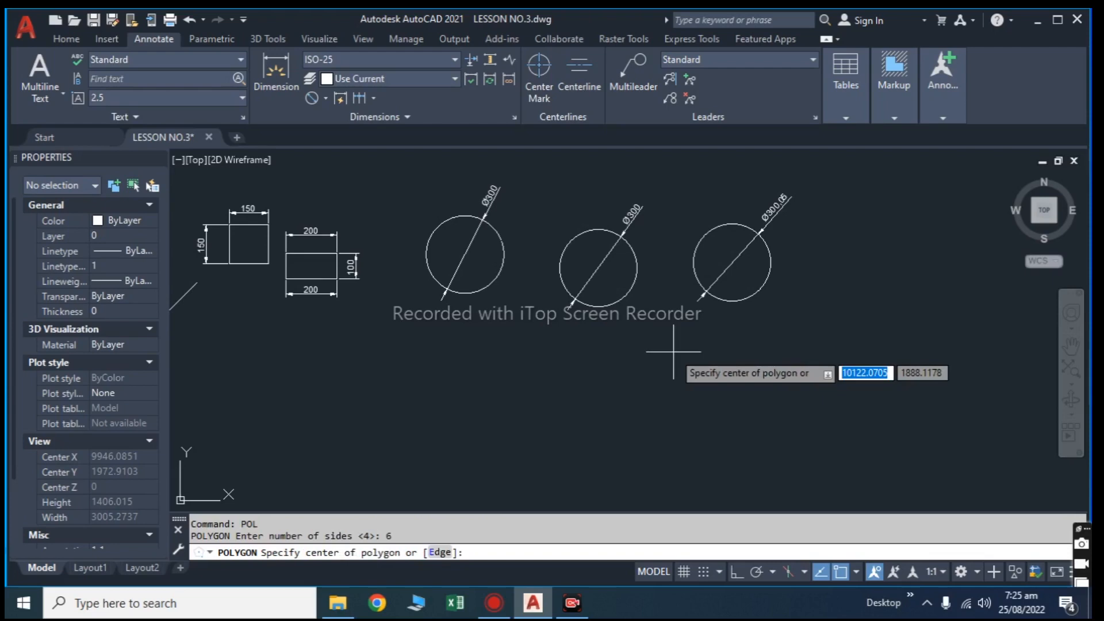
click(578, 379)
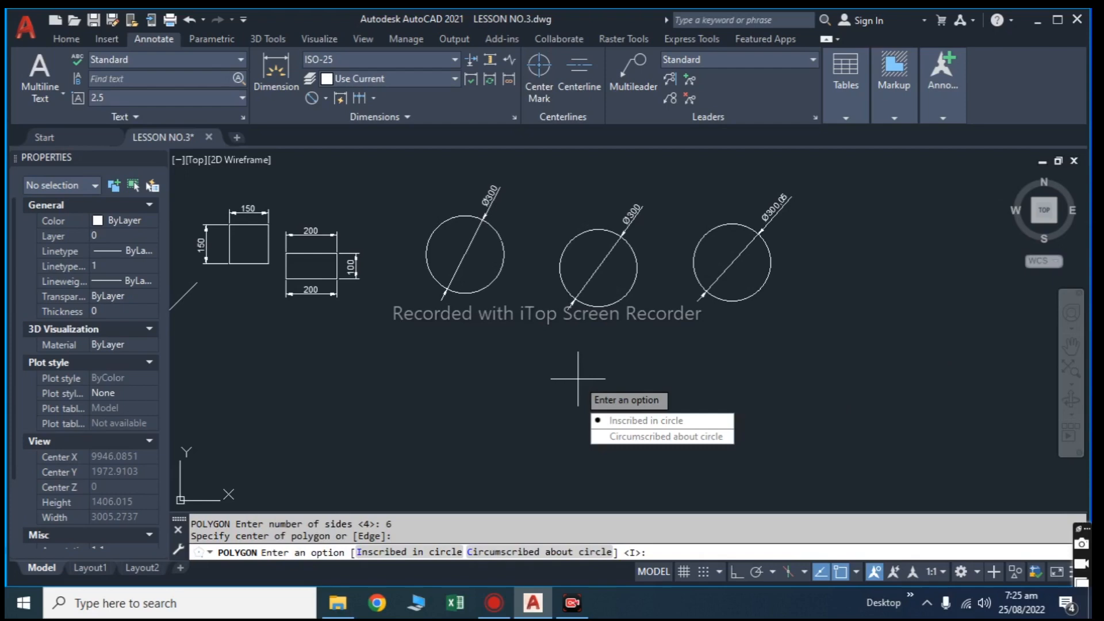
key(Escape)
Draw a freehand circle below the middle dimensioned circle, about the same size as the circles above.
text(C)
key(Return)
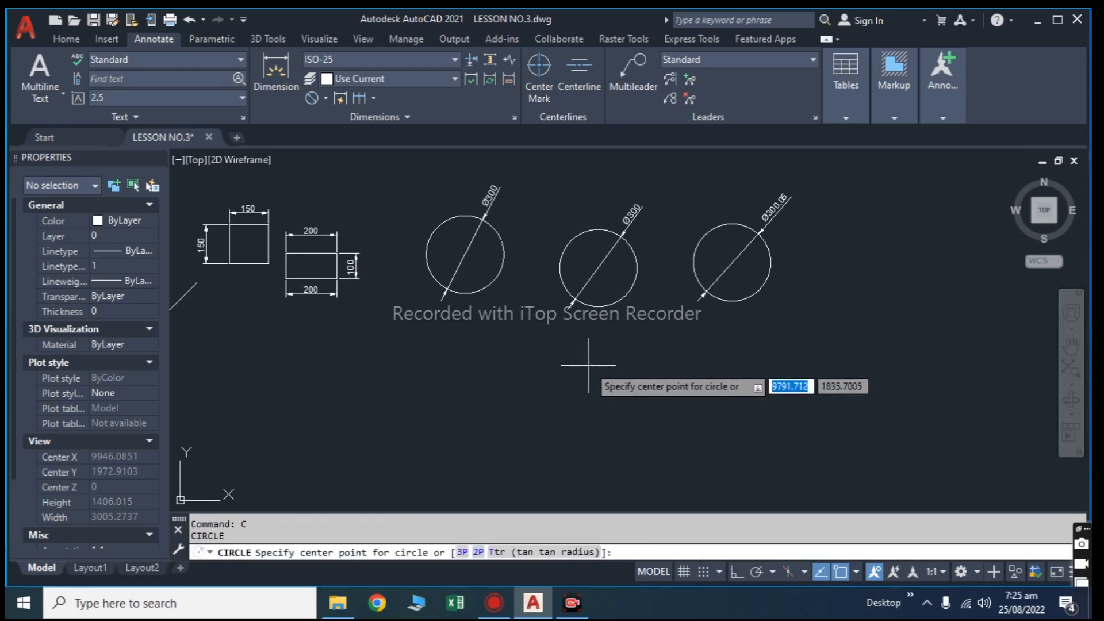
click(588, 365)
click(571, 396)
scroll(589, 365, up, 4)
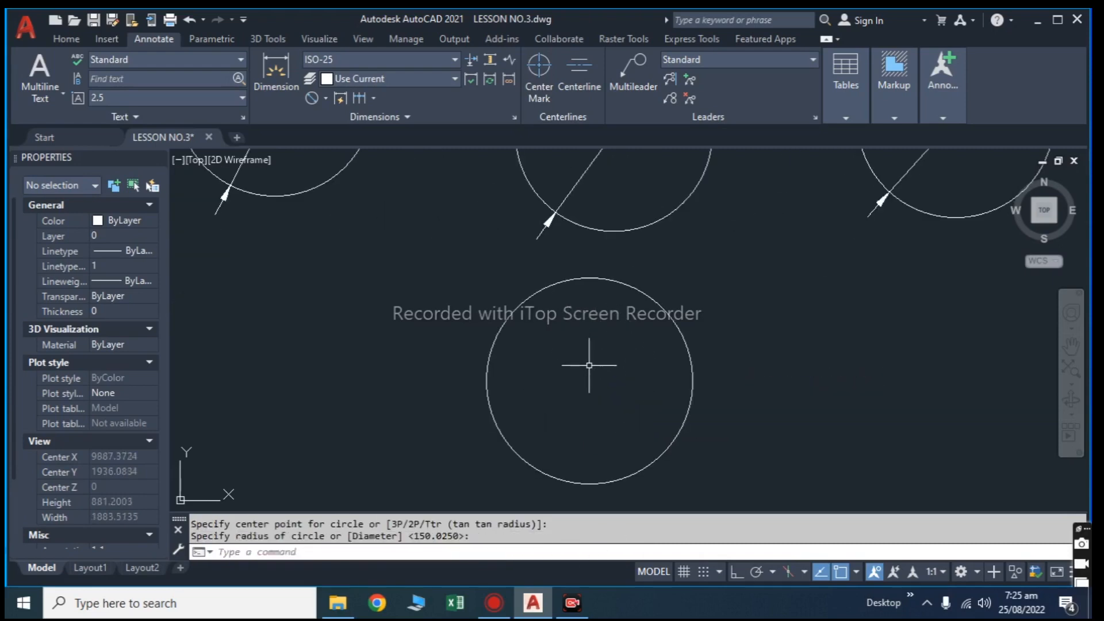
Draw a six-sided polygon inscribed in the freehand circle, centred on it, with a vertex at the circle's top.
middle_drag(589, 365, 581, 396)
text(po)
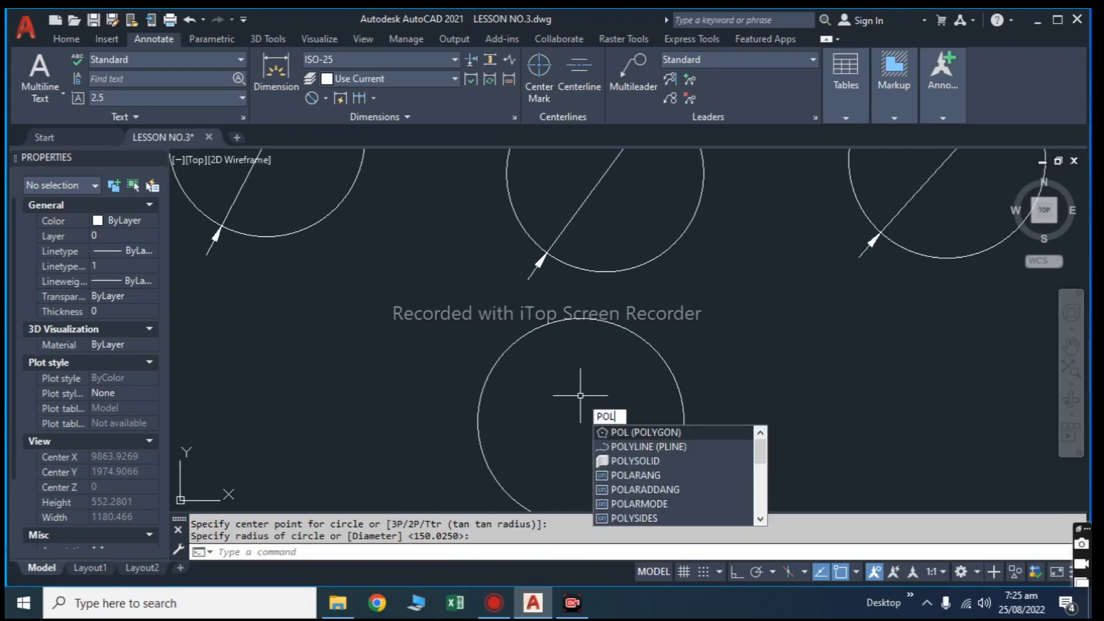
key(Return)
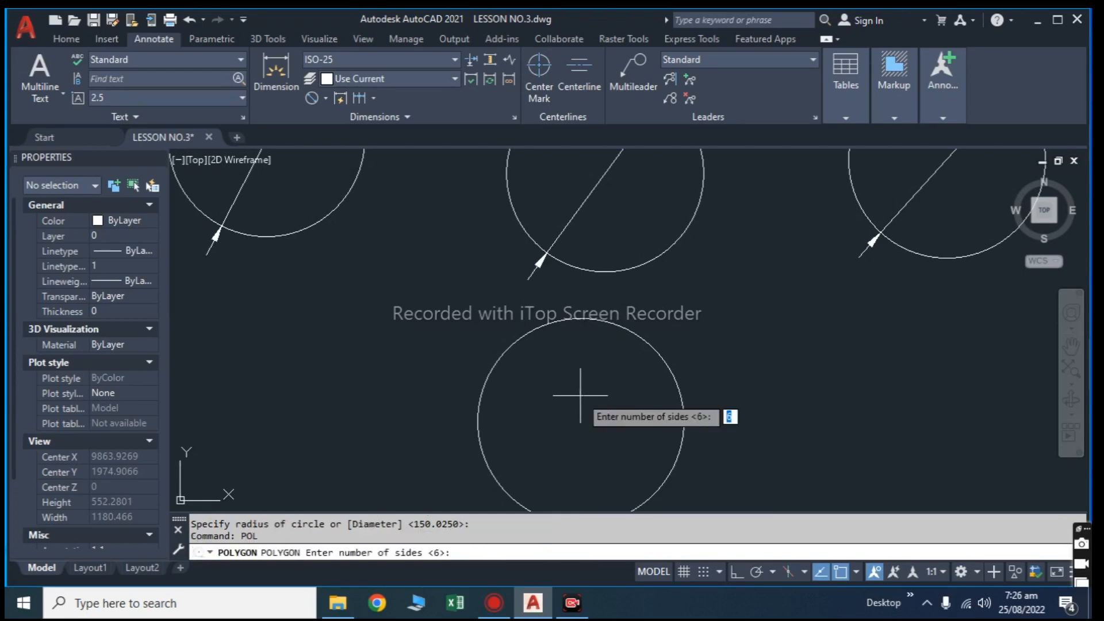
key(Return)
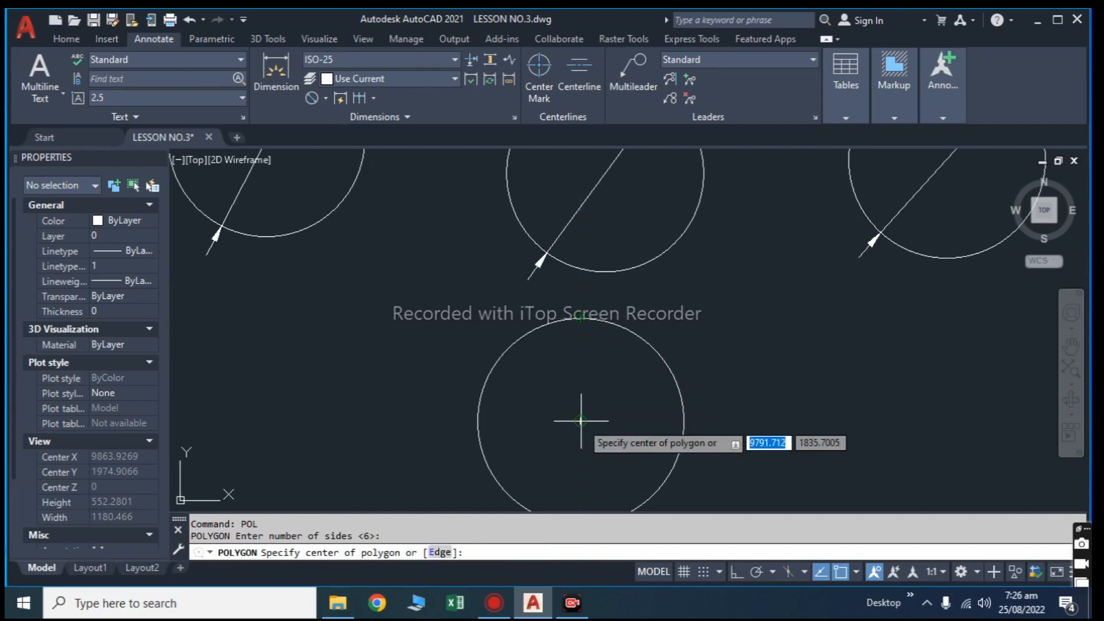
click(581, 420)
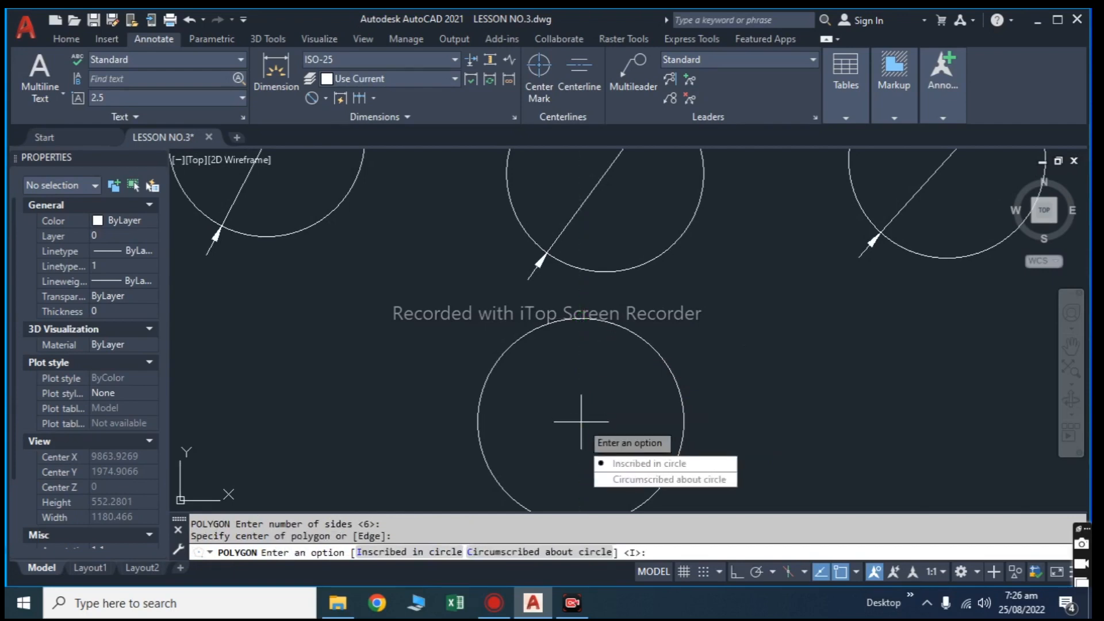
key(Return)
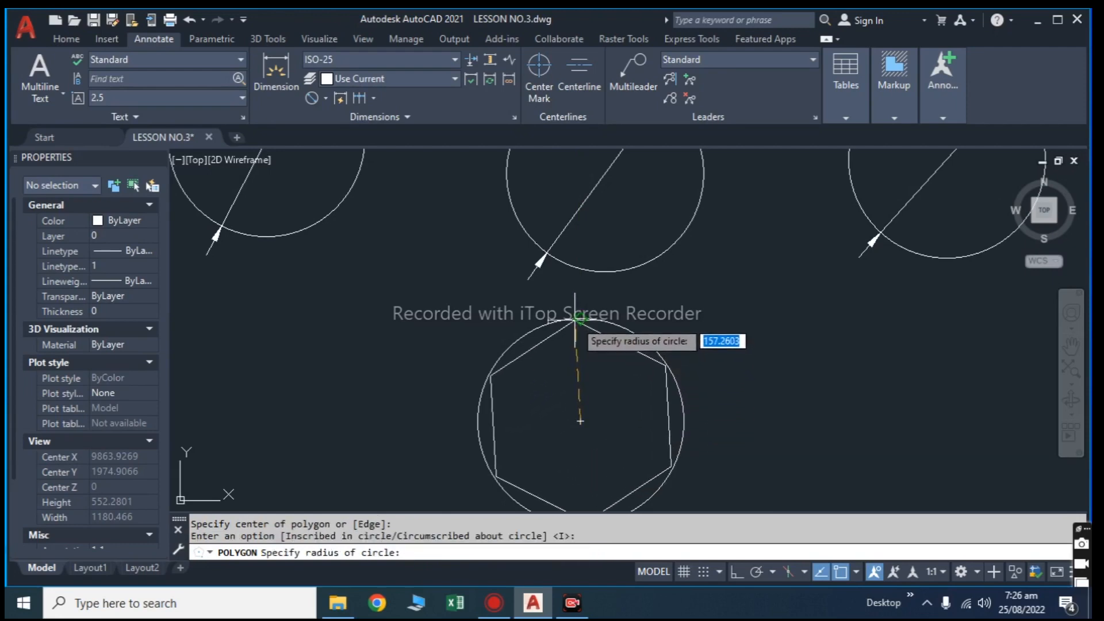
click(575, 318)
scroll(601, 338, down, 4)
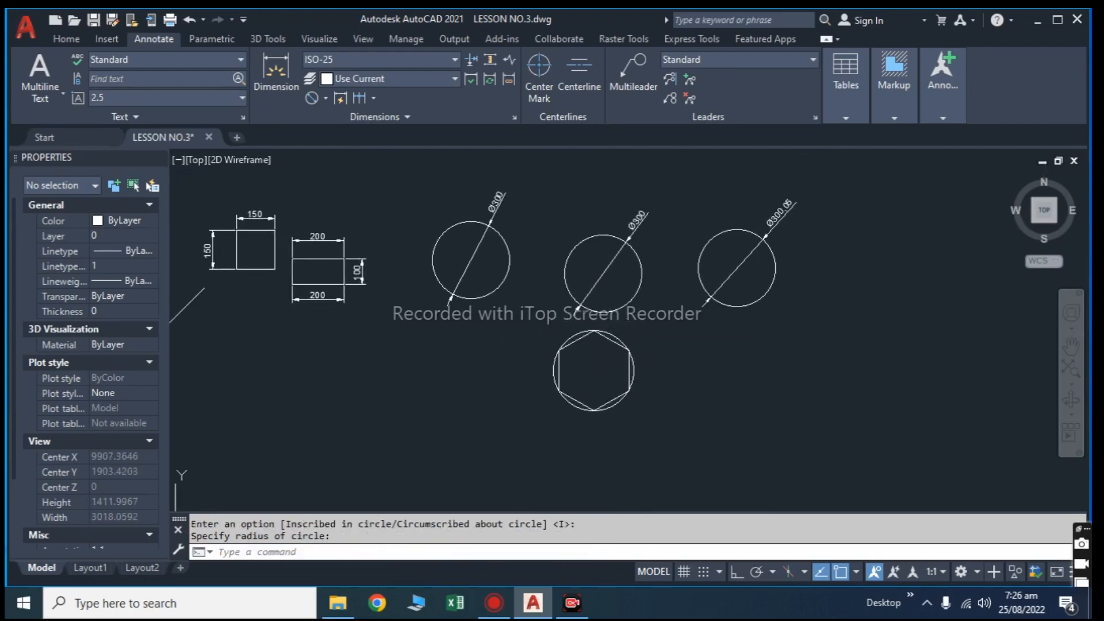
Copy the circle around the hexagon horizontally to its left, with Ortho on.
text(co)
key(Return)
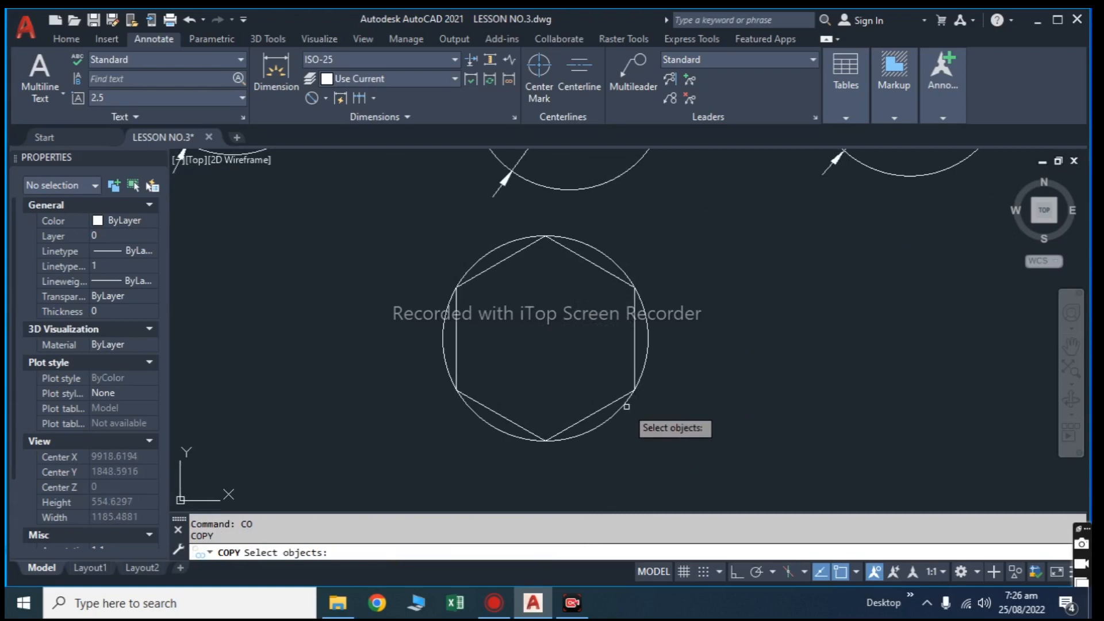
click(620, 402)
scroll(623, 436, down, 3)
key(Return)
click(622, 436)
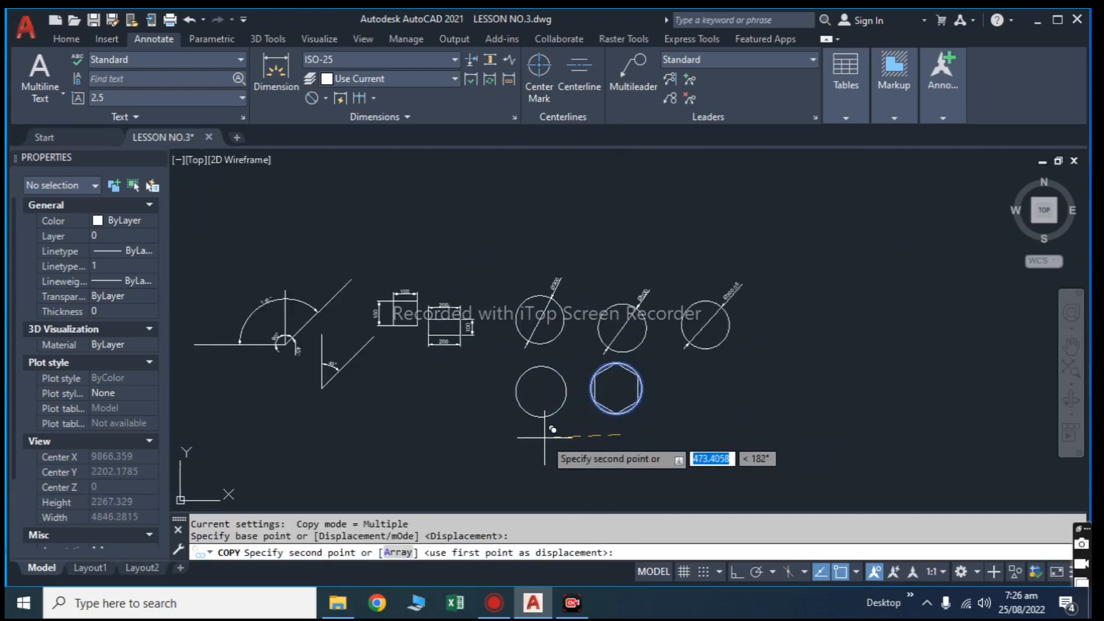
key(F8)
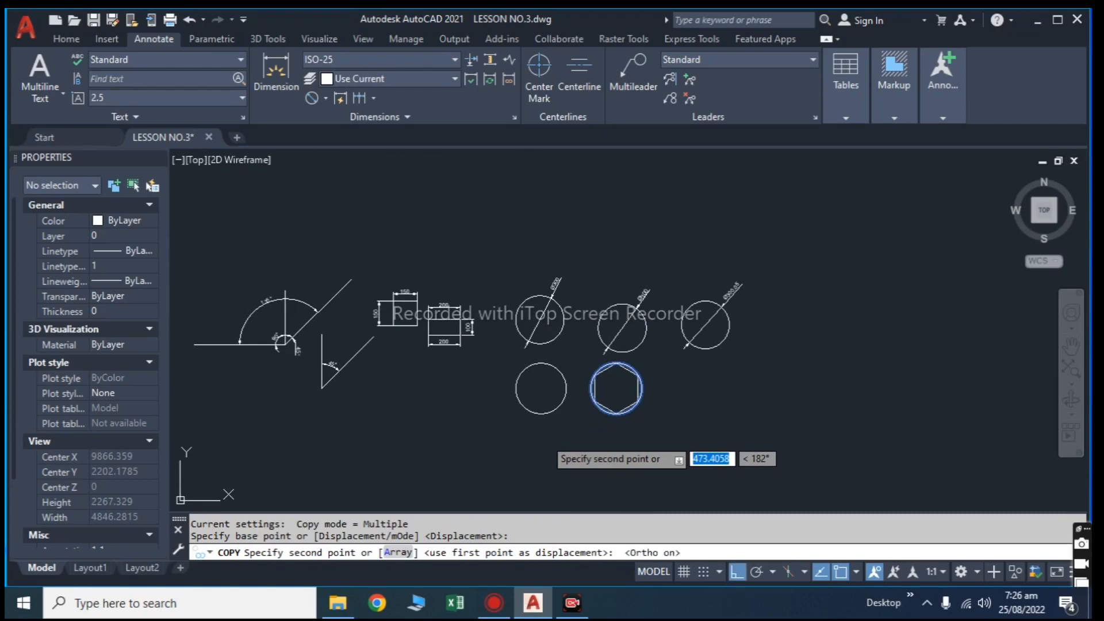
click(555, 437)
key(Escape)
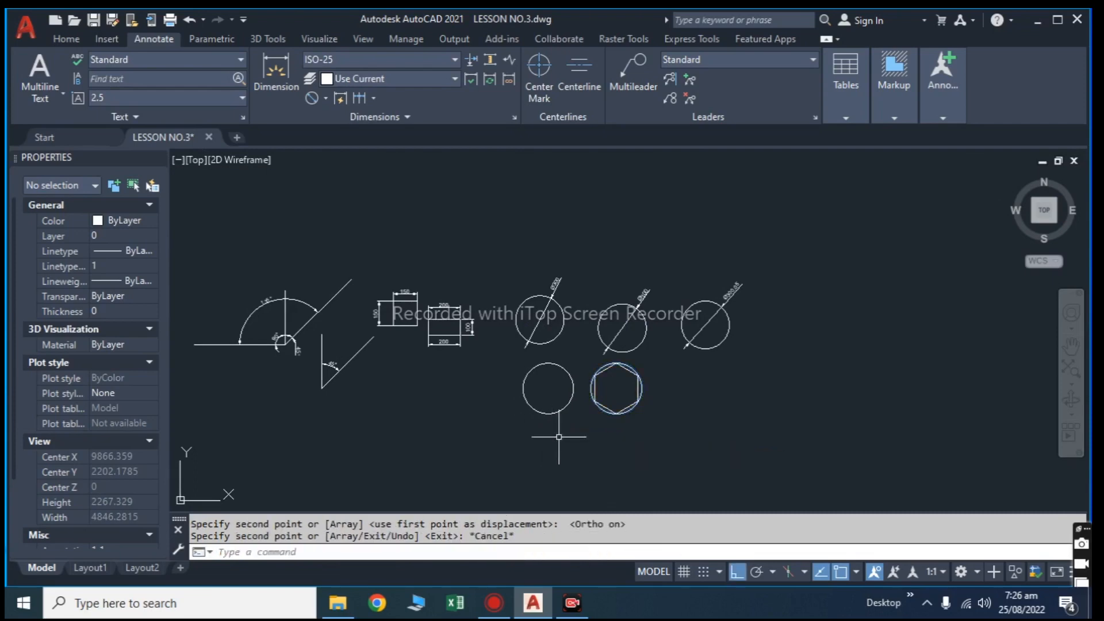
Draw a six-sided polygon circumscribed about the copied circle, with horizontal flats touching its top and bottom.
text(POL)
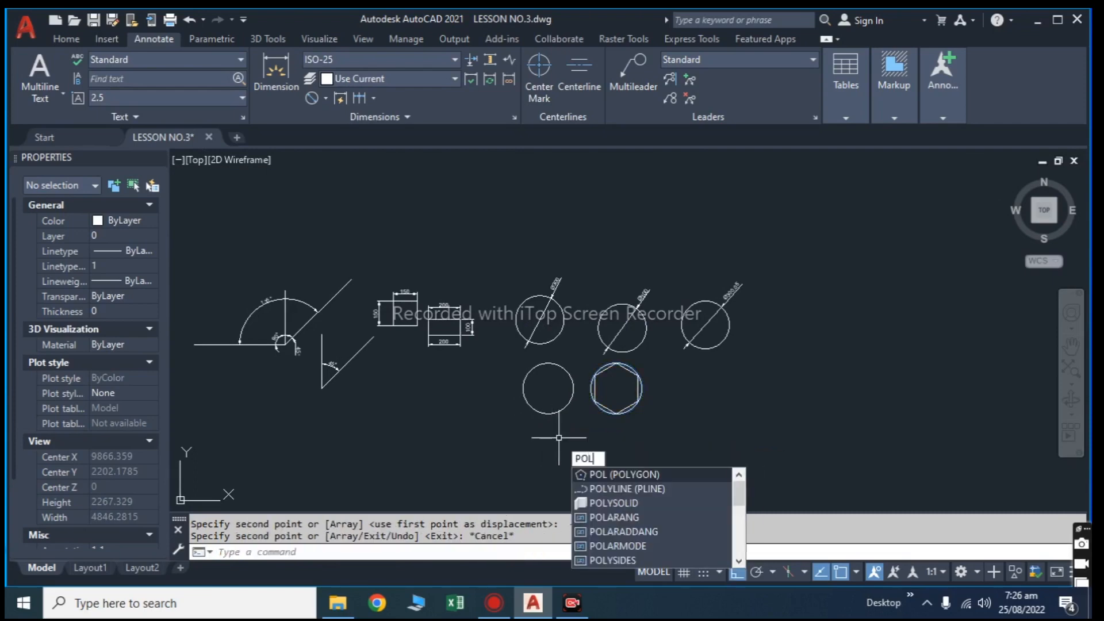
key(Return)
scroll(560, 403, up, 4)
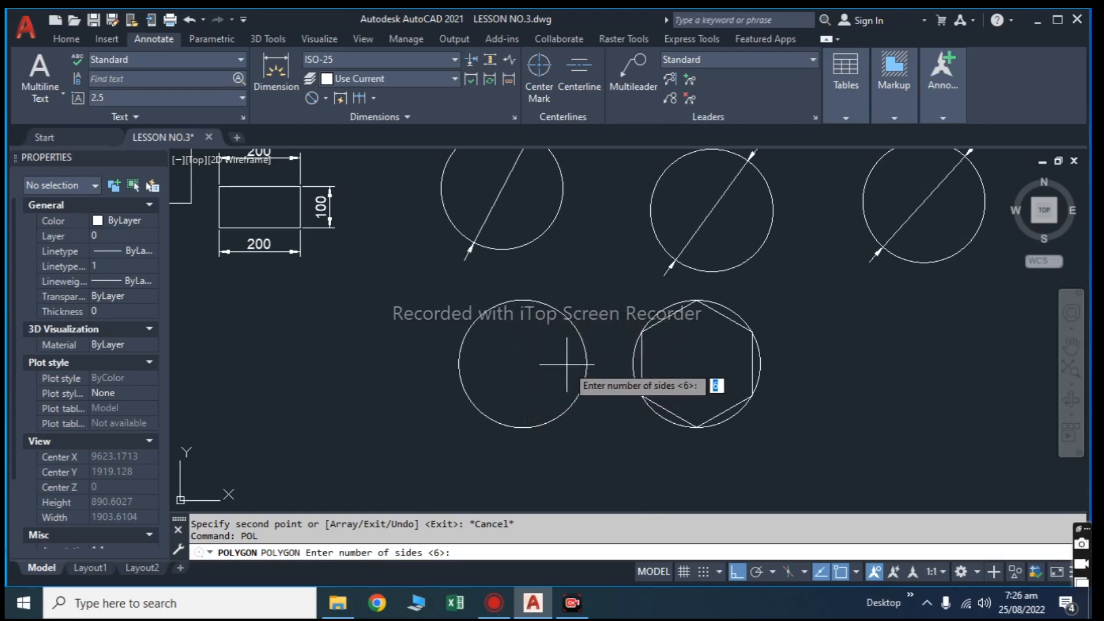
key(Return)
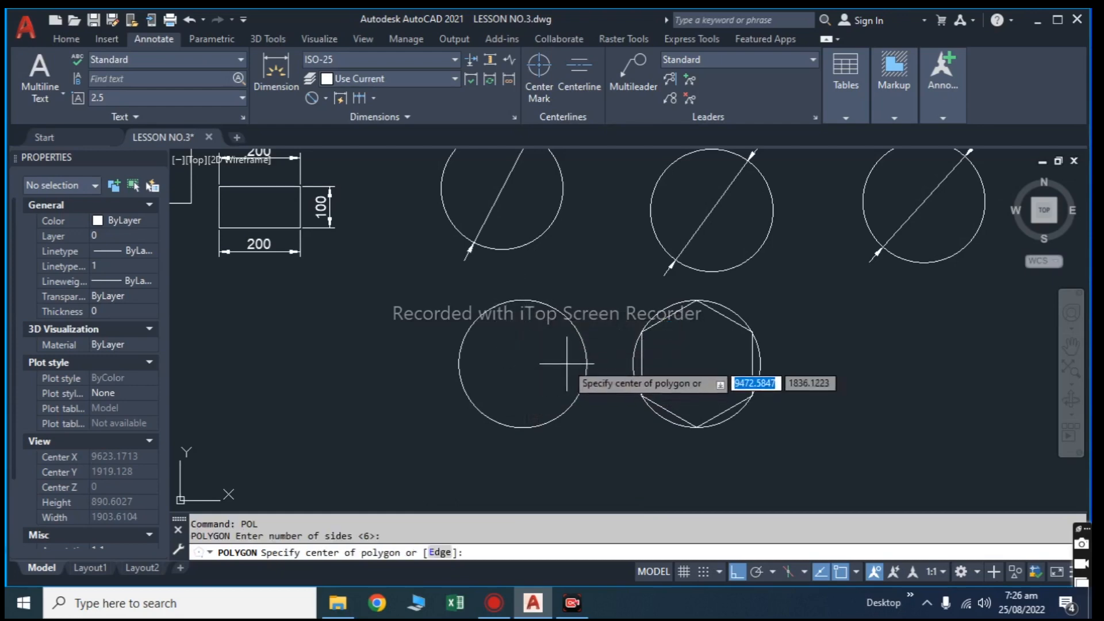
click(522, 363)
key(Down)
key(Down)
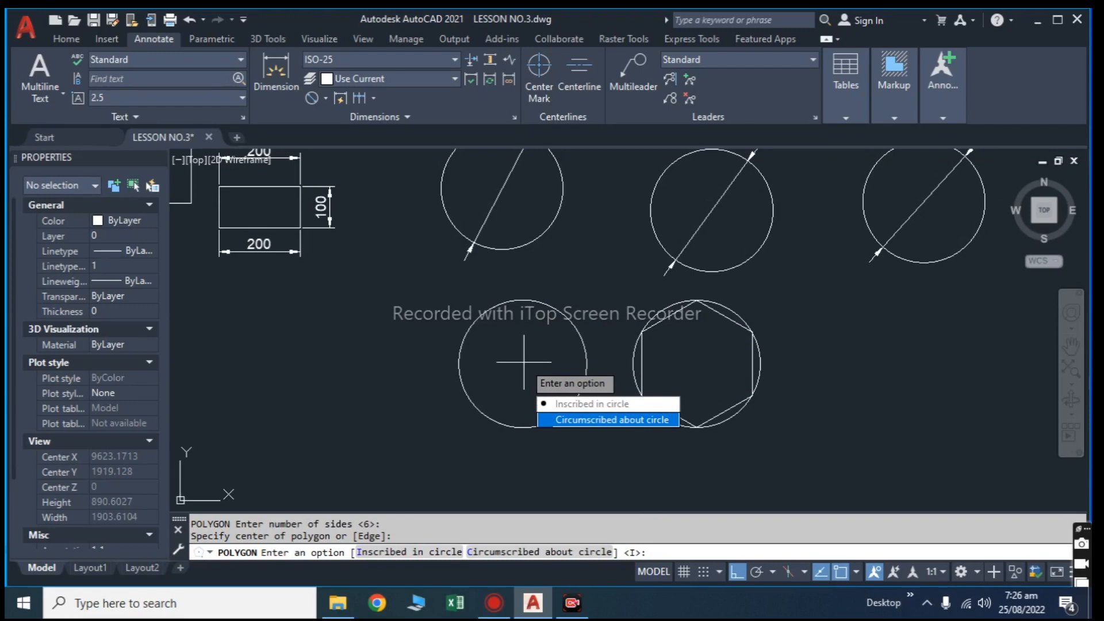
key(Return)
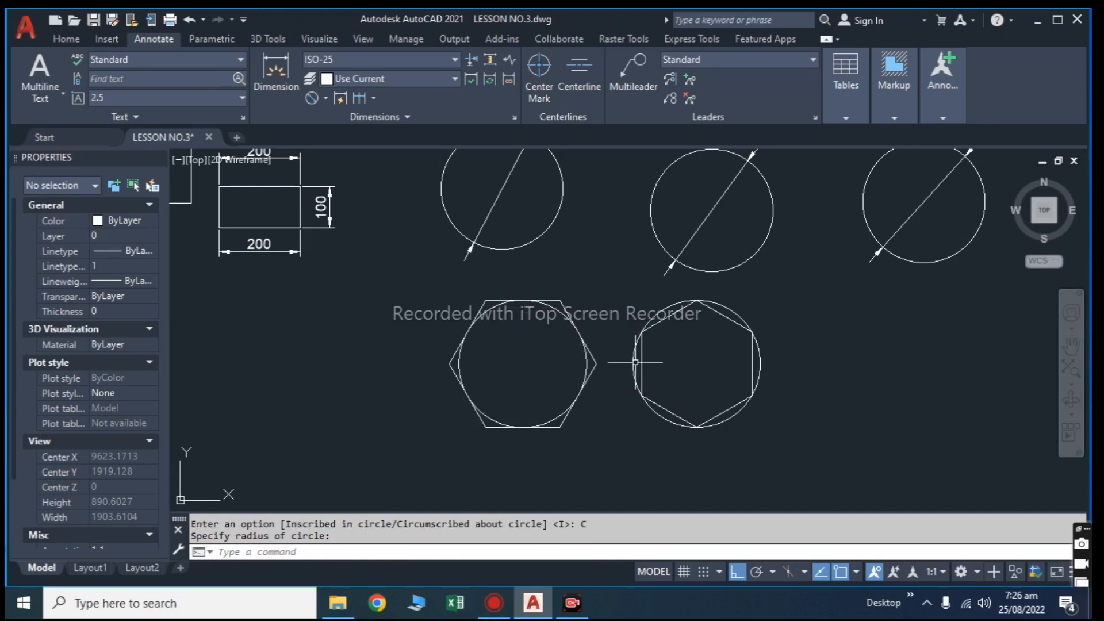
Add a vertical linear dimension between the circumscribed hexagon's horizontal flats, placed to the left of the hexagon.
scroll(622, 361, up, 3)
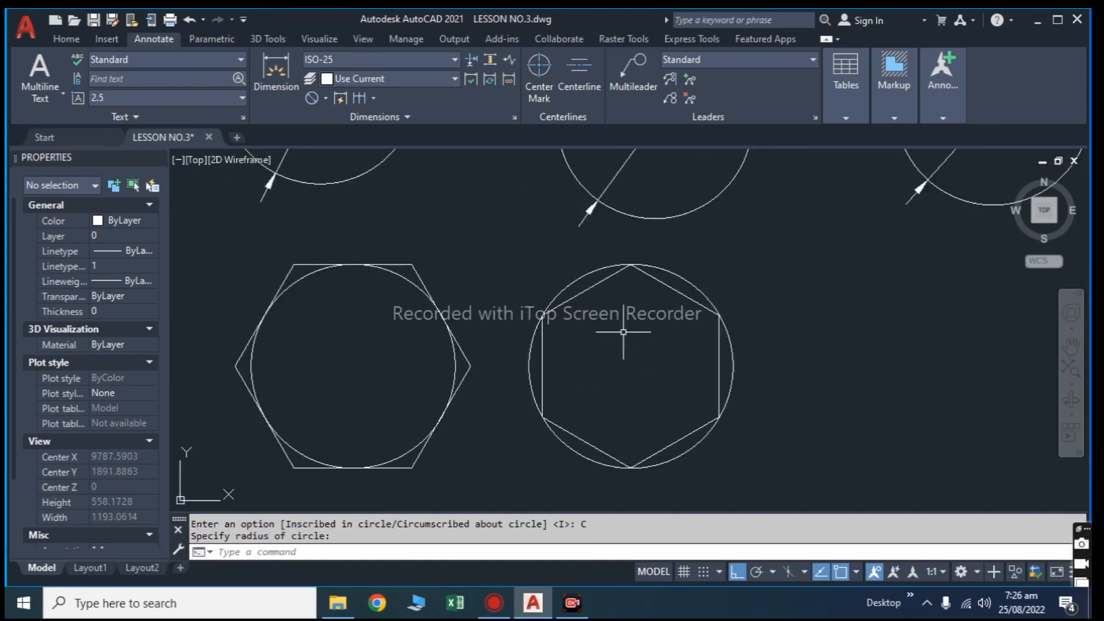
scroll(621, 338, down, 3)
scroll(623, 330, up, 3)
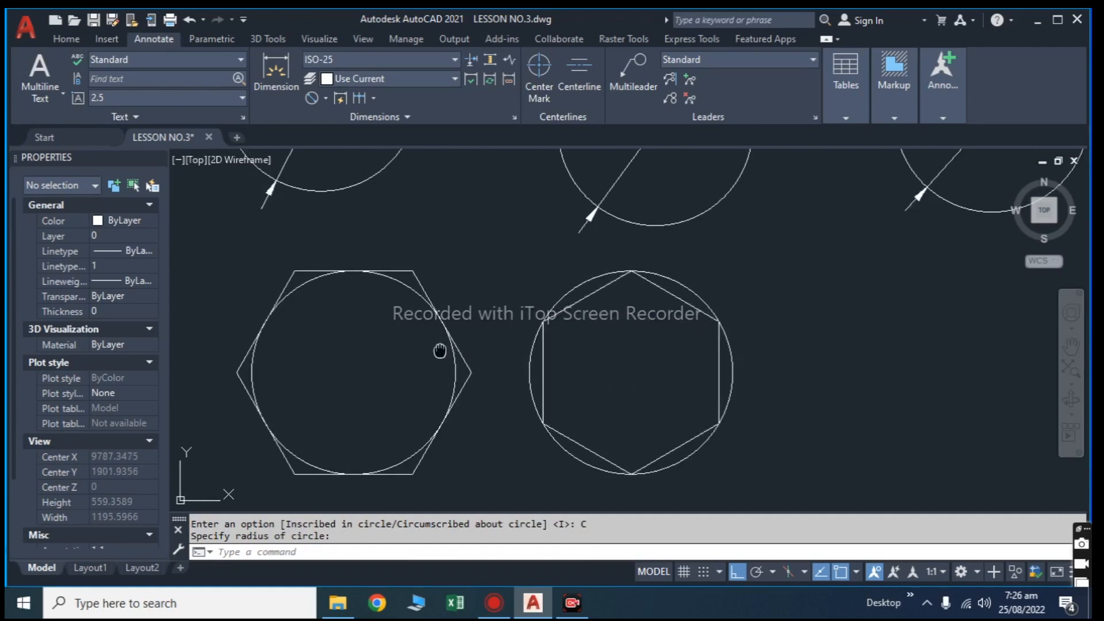
middle_drag(438, 350, 557, 354)
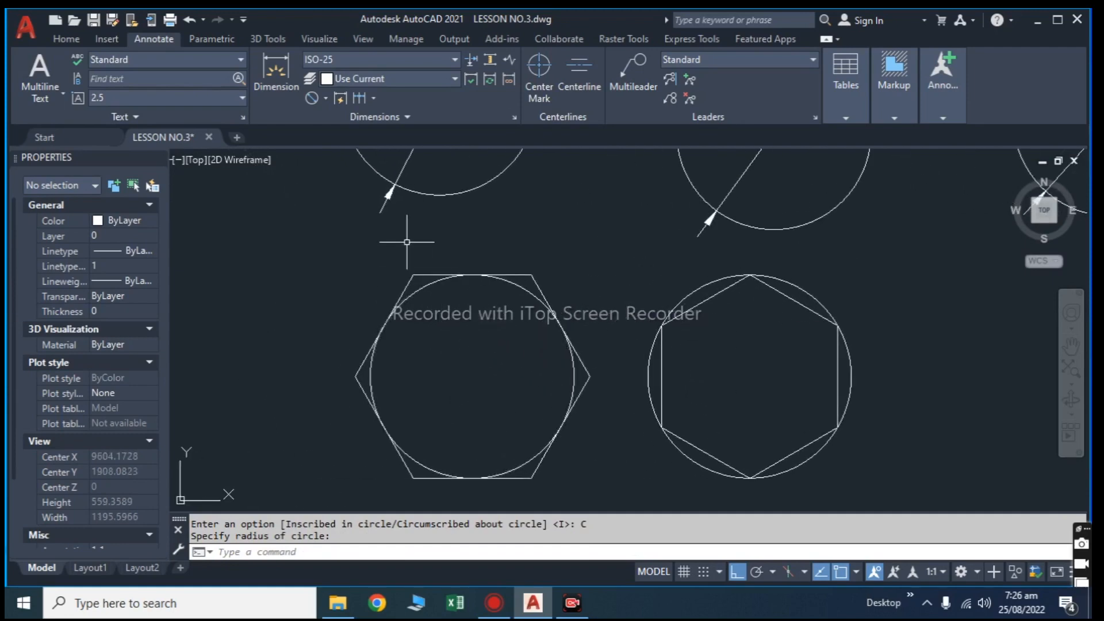
click(325, 98)
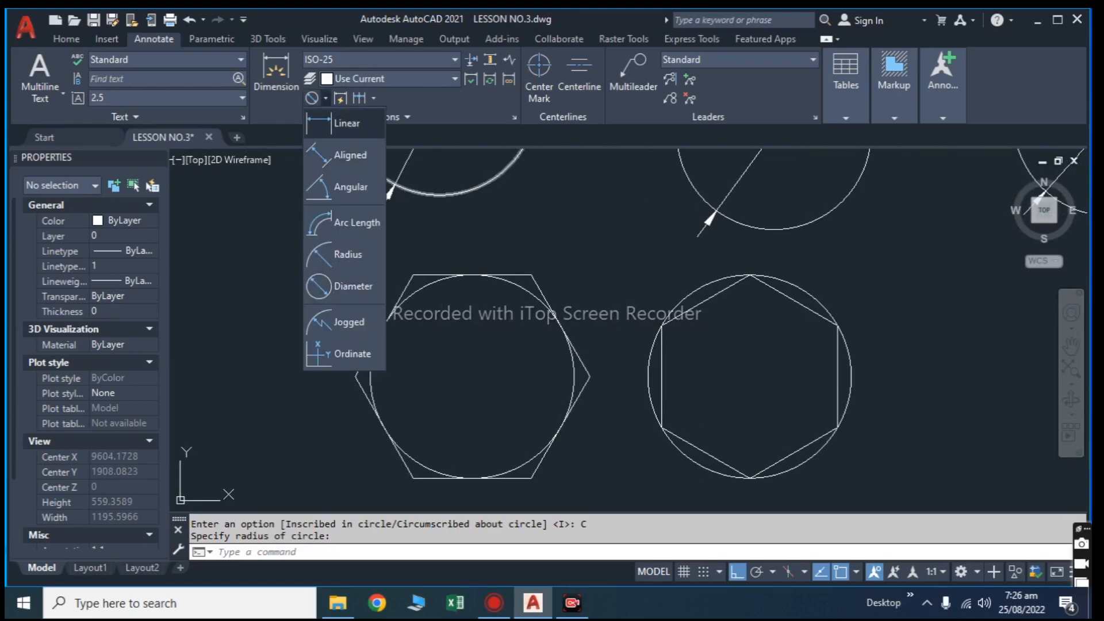
click(345, 119)
click(472, 274)
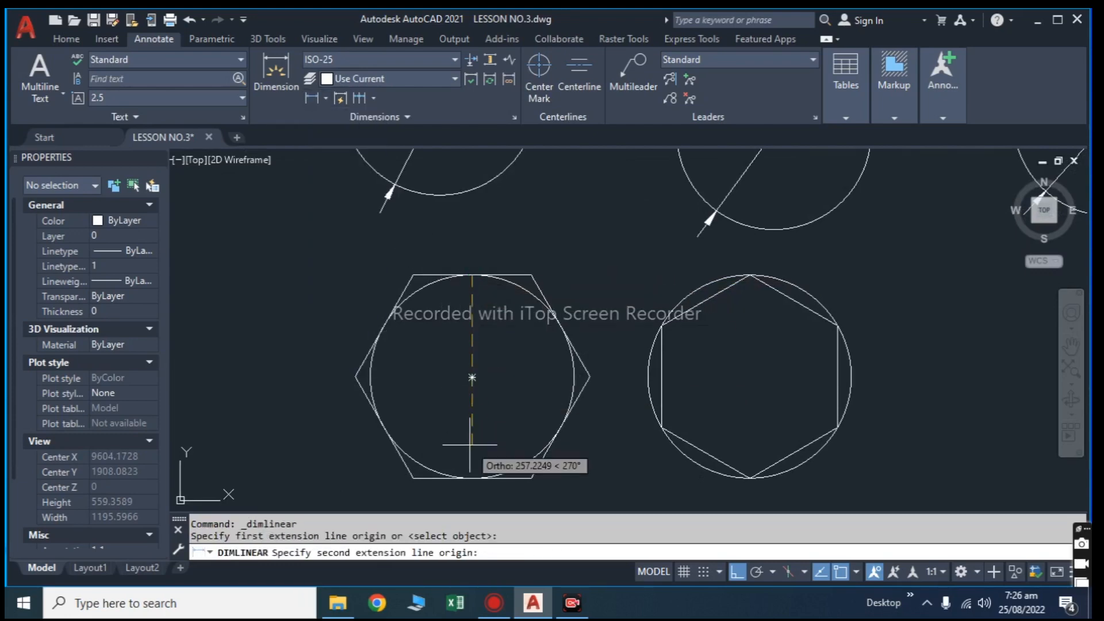
click(472, 478)
scroll(335, 380, up, 2)
click(308, 371)
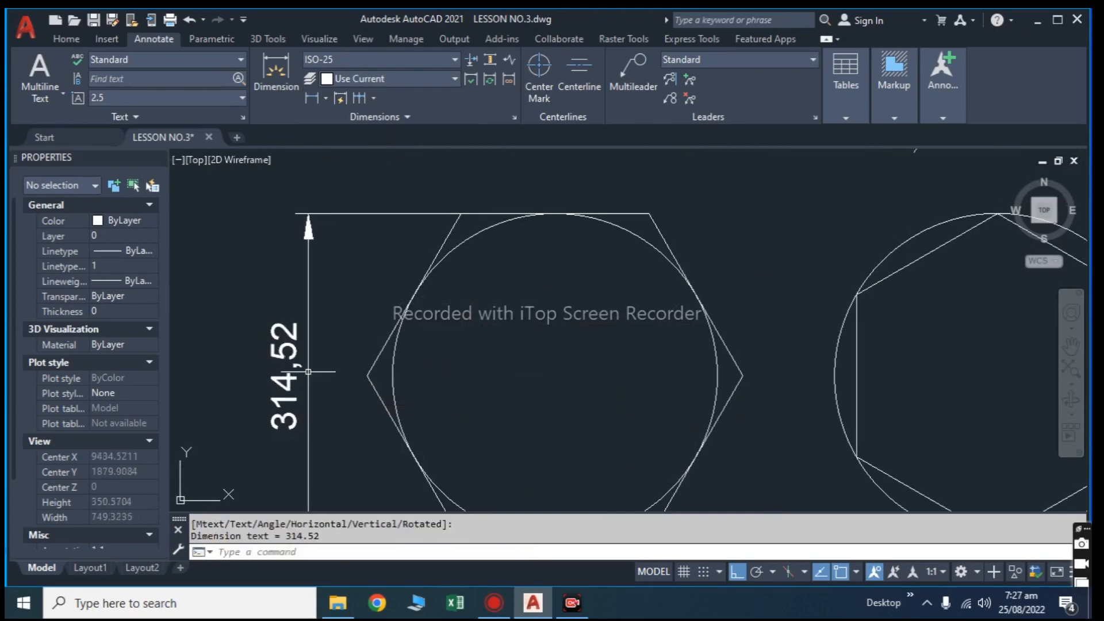
Add a vertical linear dimension between the inscribed hexagon's top and bottom vertices, placed to the right of the circle.
middle_drag(460, 387, 338, 327)
scroll(342, 327, down, 2)
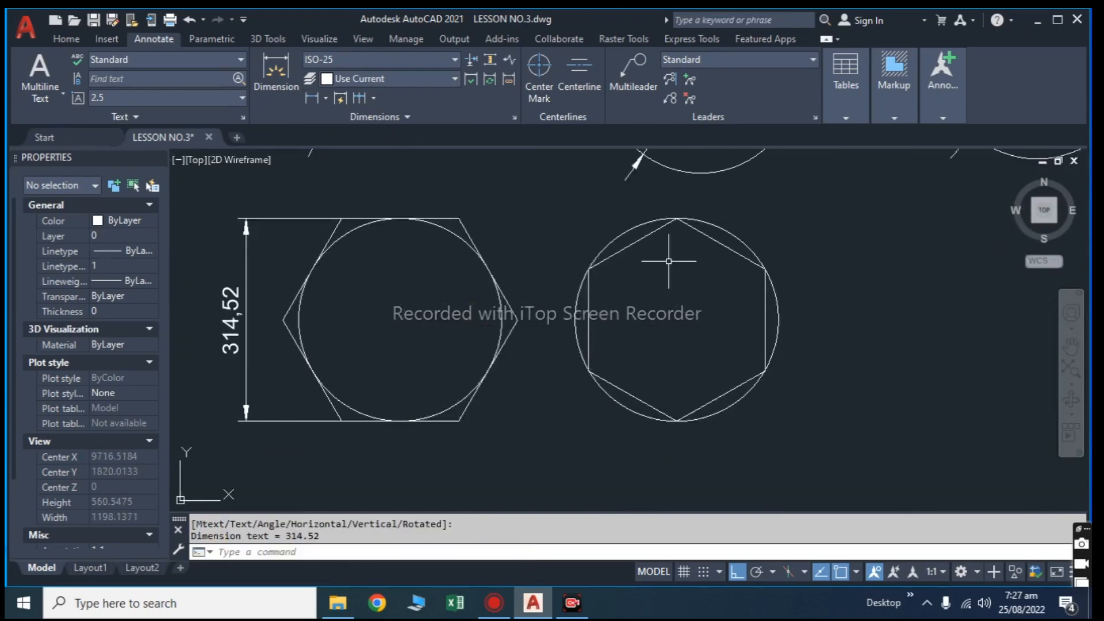
key(space)
click(677, 218)
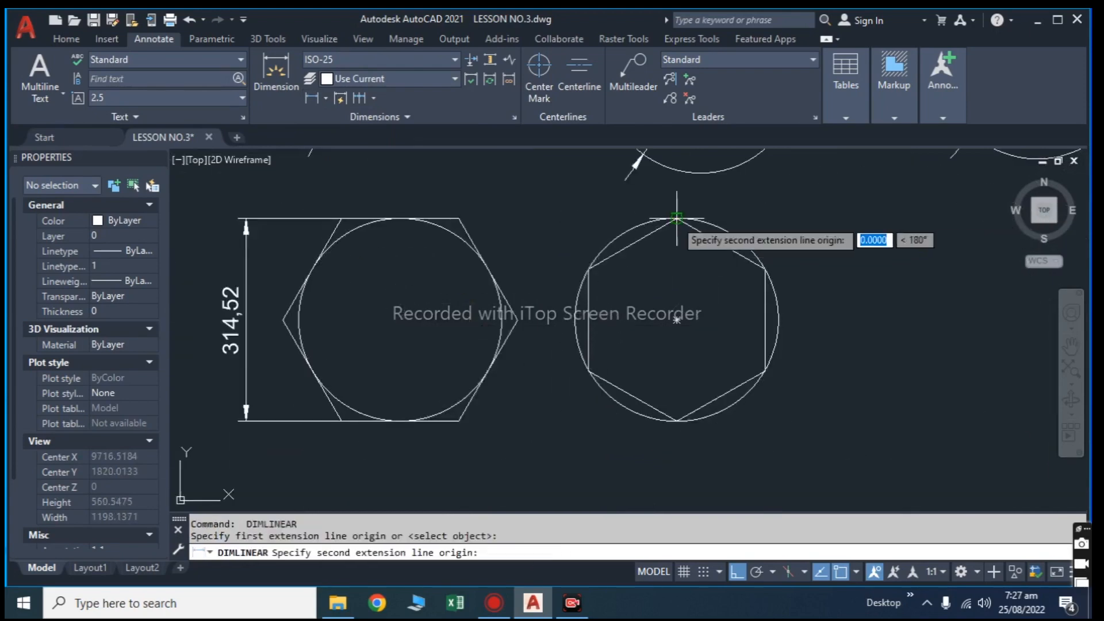
click(677, 421)
click(835, 379)
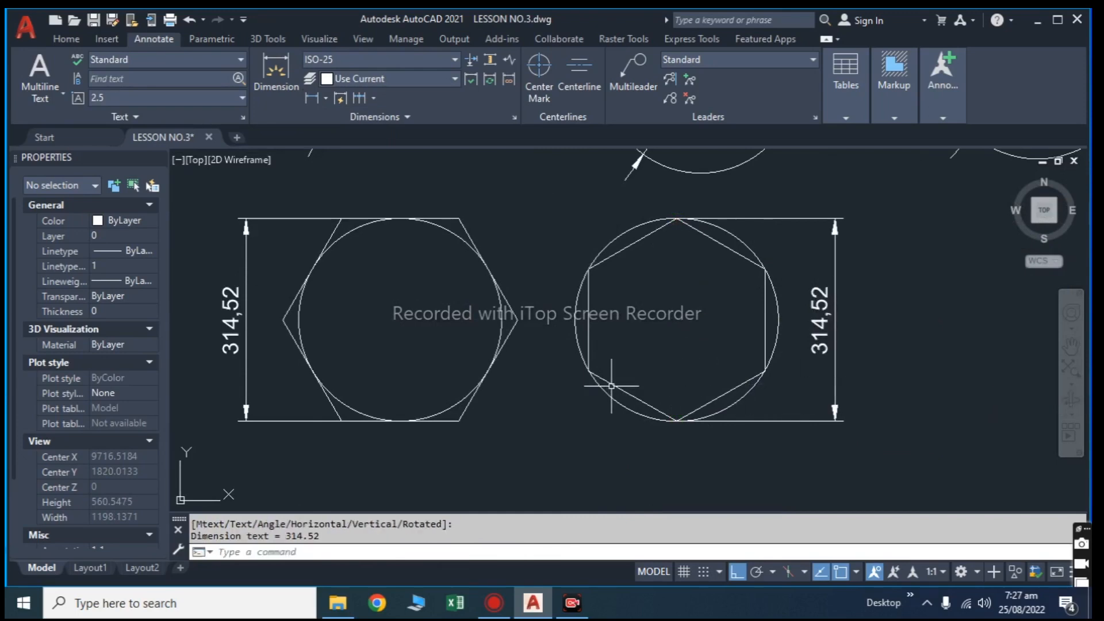
Add a horizontal linear dimension between the inscribed hexagon's lower side vertices, placed below the circle.
key(space)
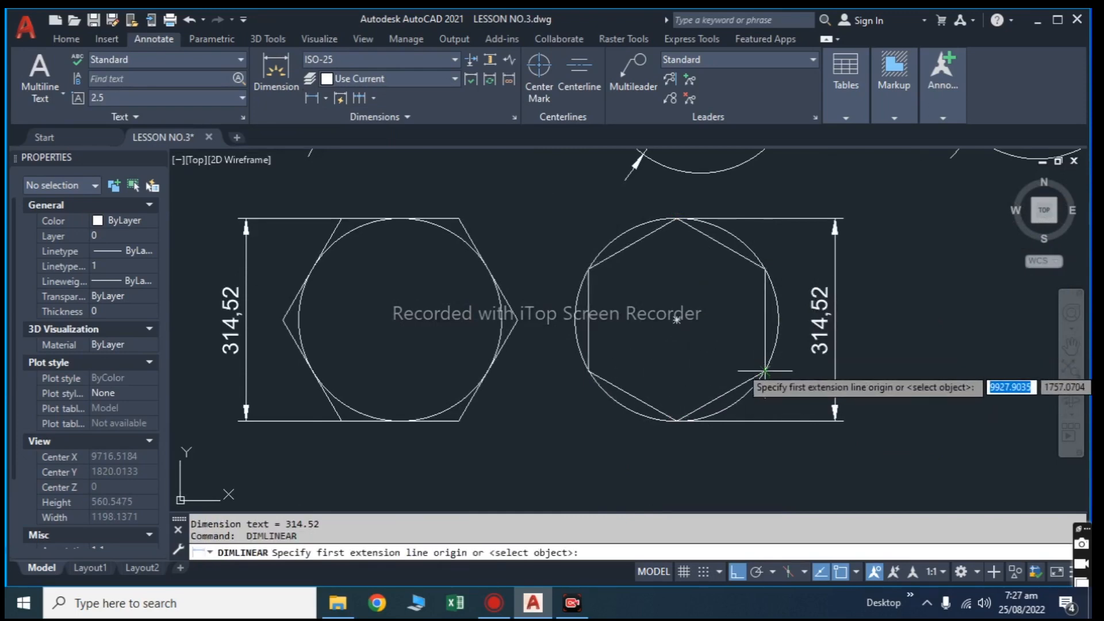
click(765, 371)
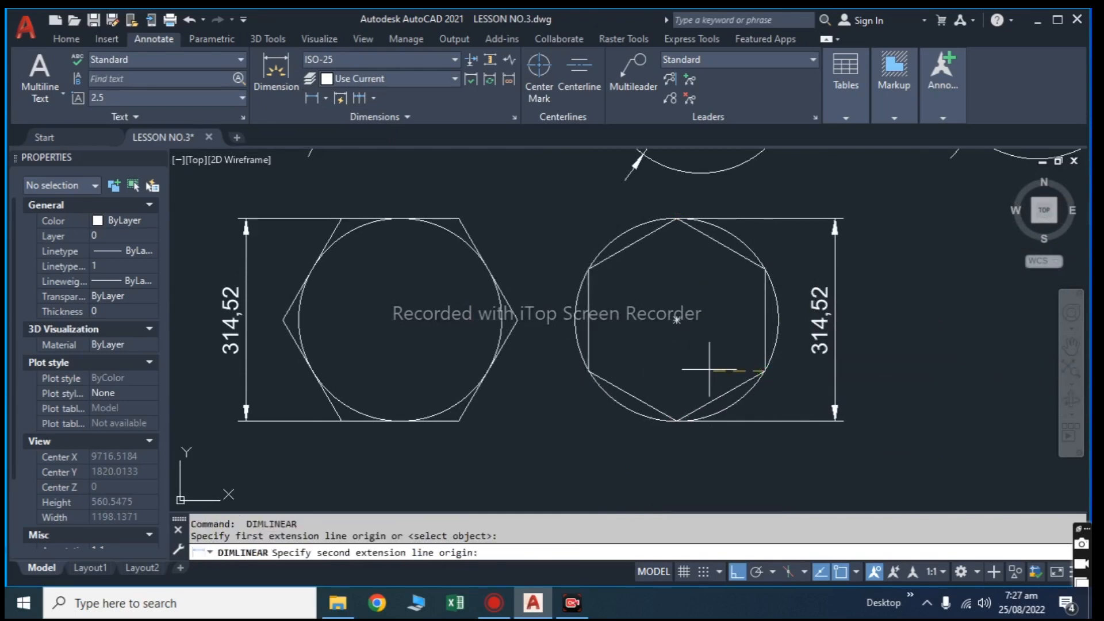
click(588, 371)
scroll(629, 339, down, 2)
scroll(629, 413, up, 2)
click(632, 416)
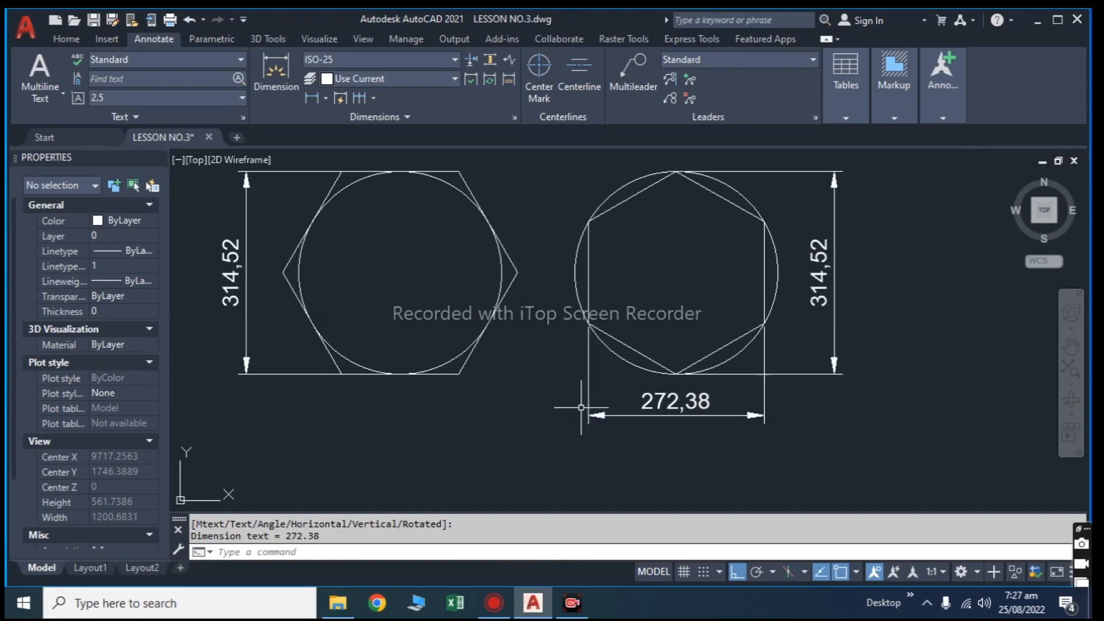
Delete both hexagons together with their circles and linear dimensions.
scroll(446, 398, down, 4)
click(602, 402)
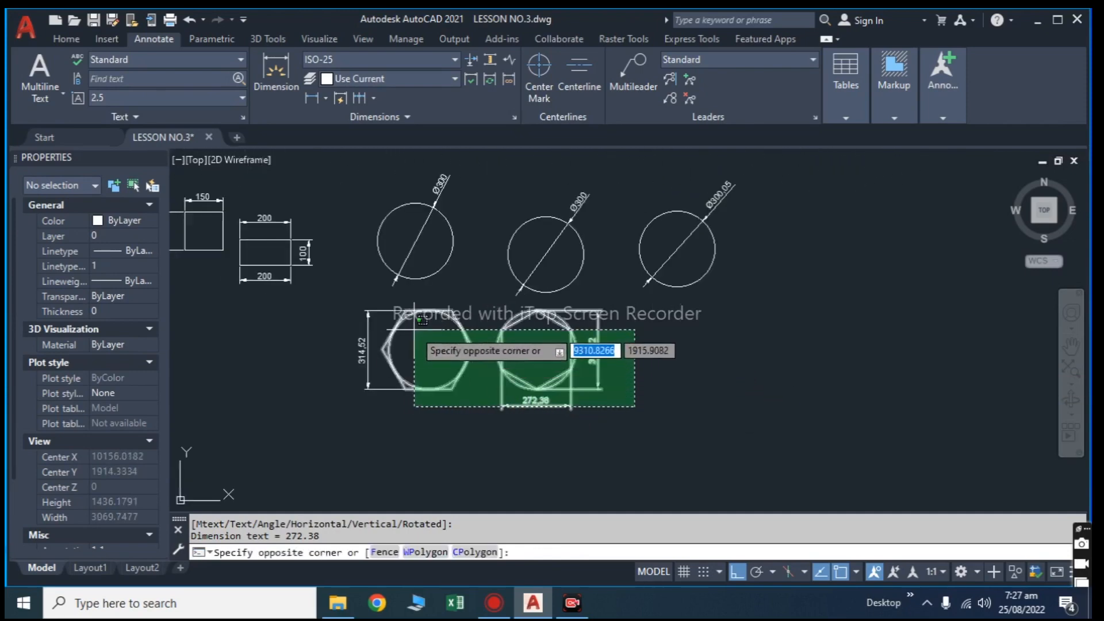
click(359, 301)
key(Delete)
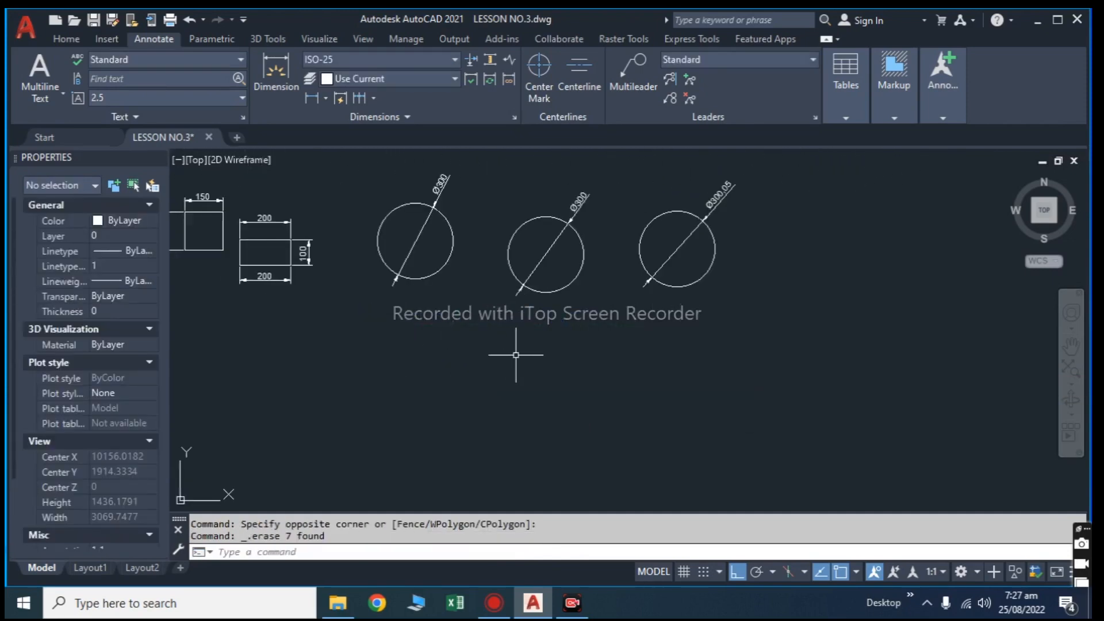
Draw a circle below the middle dimensioned circle using the Diameter option, with a diameter of 500.
scroll(535, 352, up, 2)
middle_drag(592, 397, 564, 395)
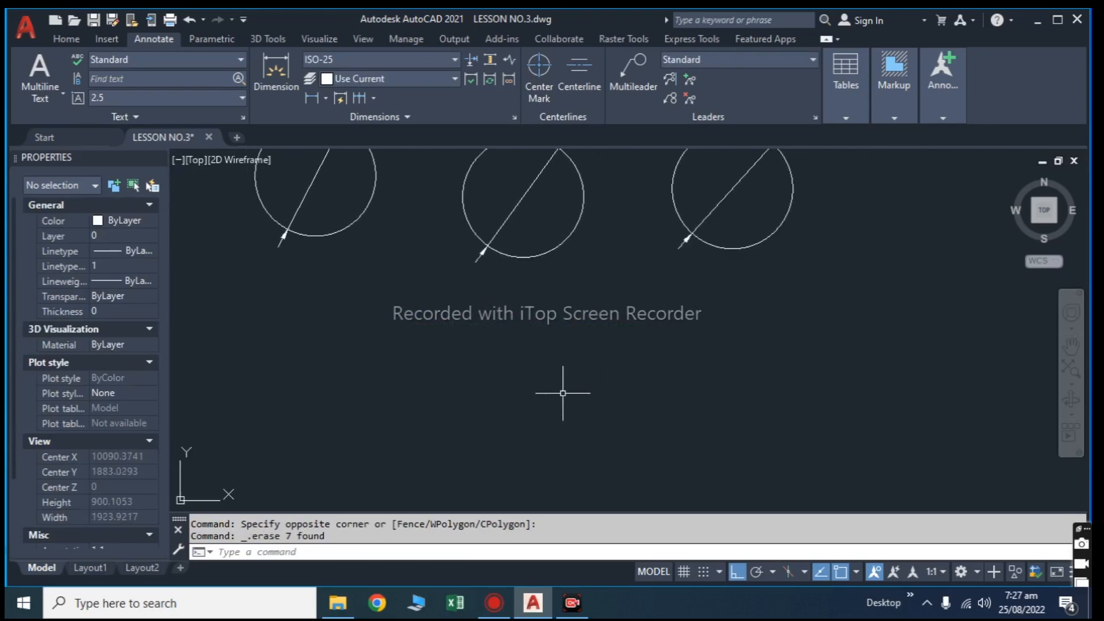
text(c)
key(Return)
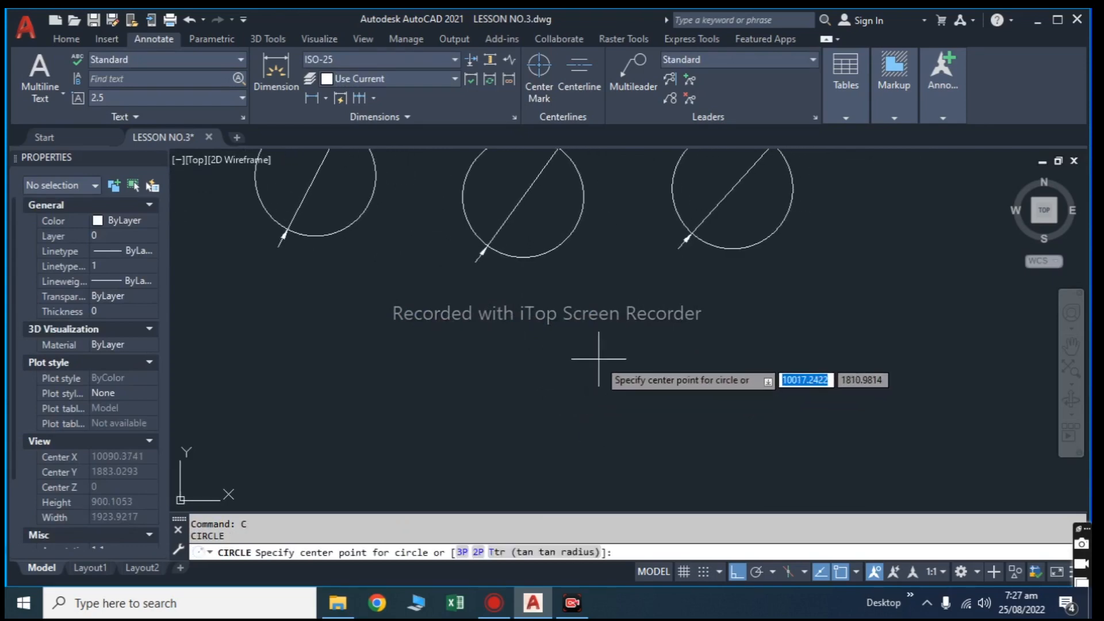
scroll(581, 375, down, 2)
scroll(573, 274, down, 2)
mouse_move(596, 343)
middle_down()
mouse_move(613, 293)
mouse_move(591, 352)
mouse_move(604, 406)
middle_up()
scroll(578, 339, up, 4)
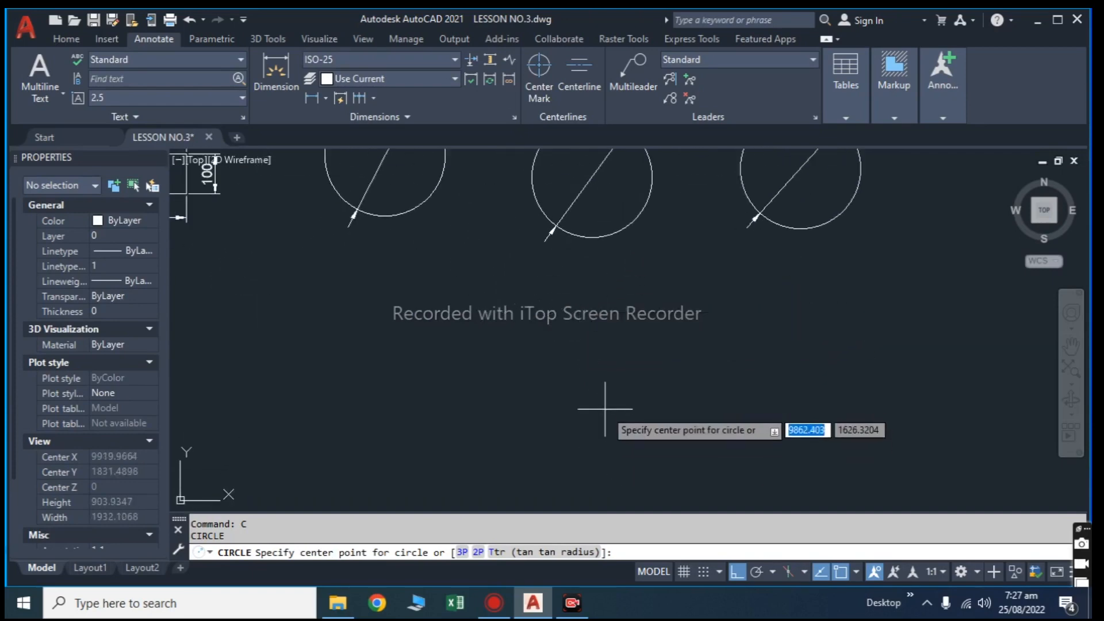
click(603, 398)
text(d)
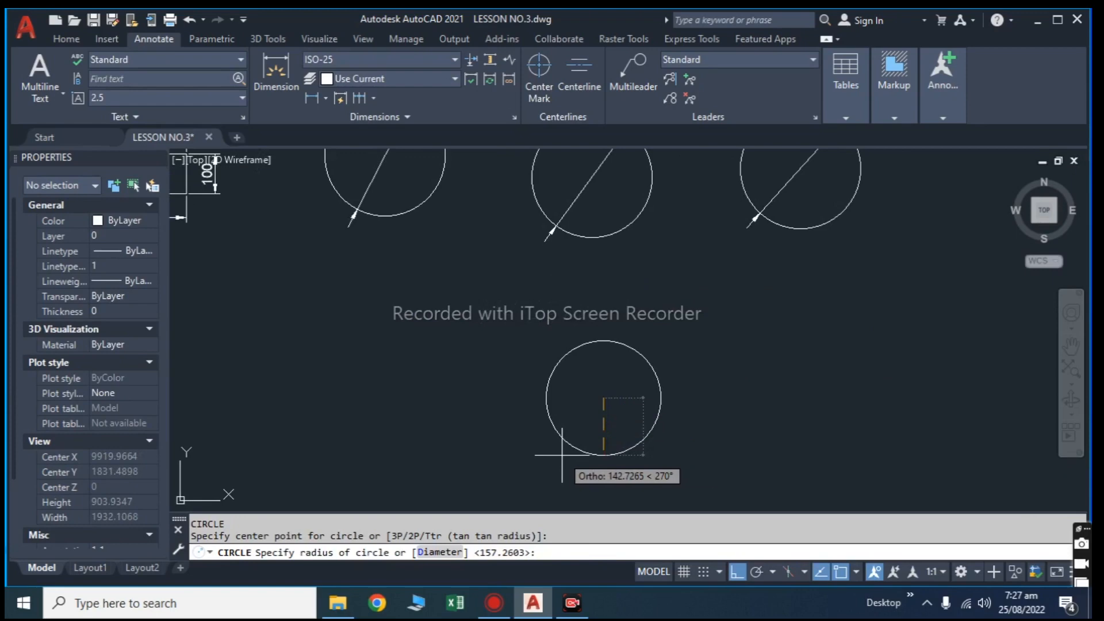
key(Return)
text(500)
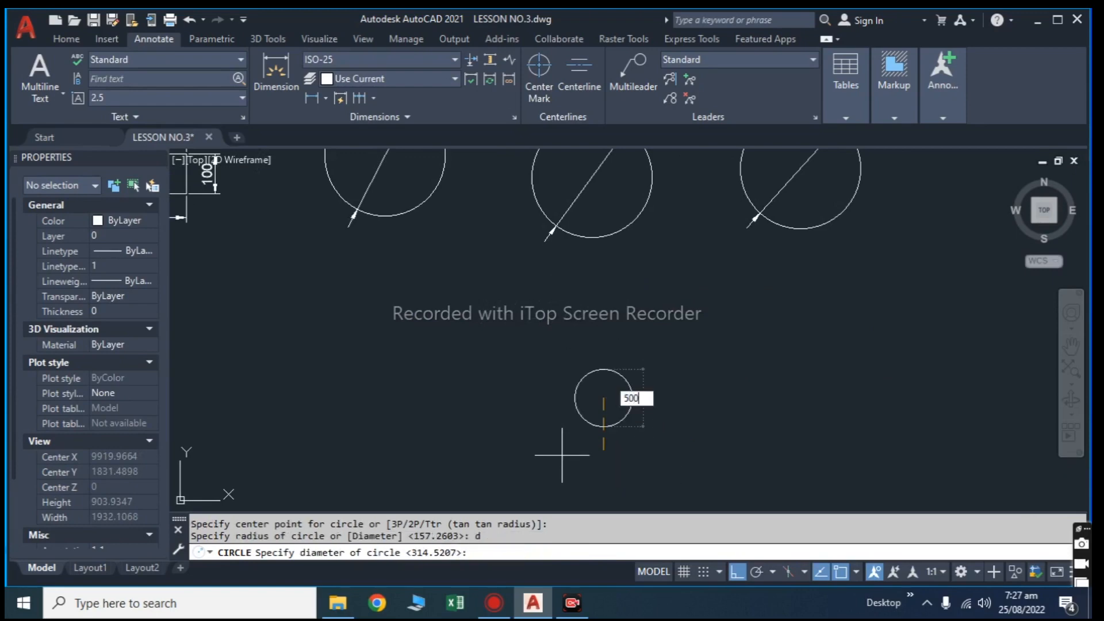
key(Return)
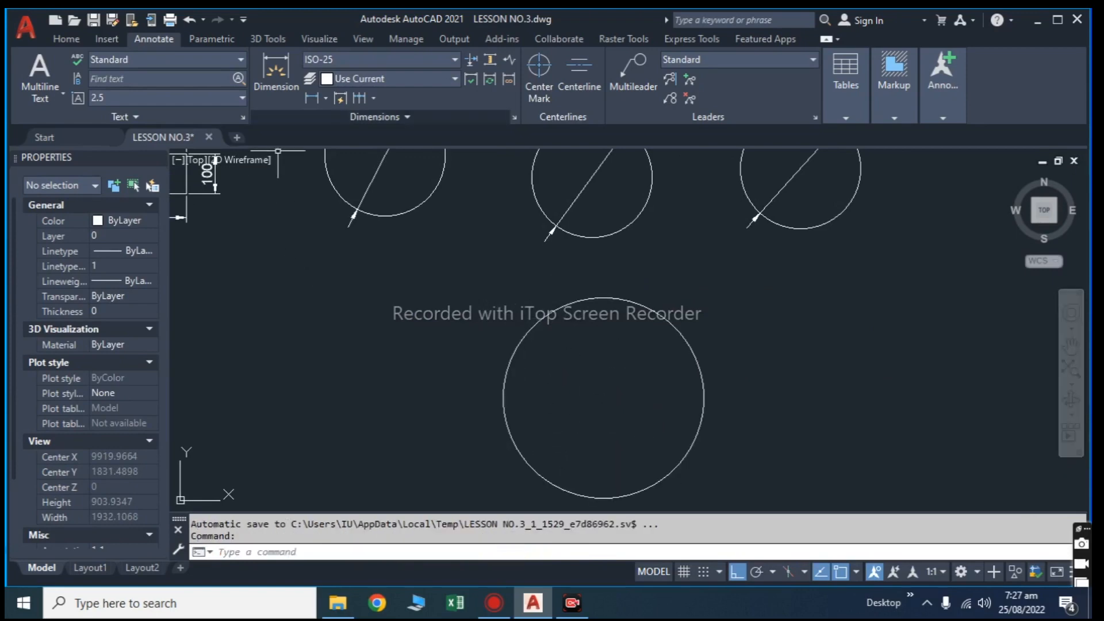
Add a diameter dimension to the new circle, with its text outside the circle's upper-right edge.
click(325, 99)
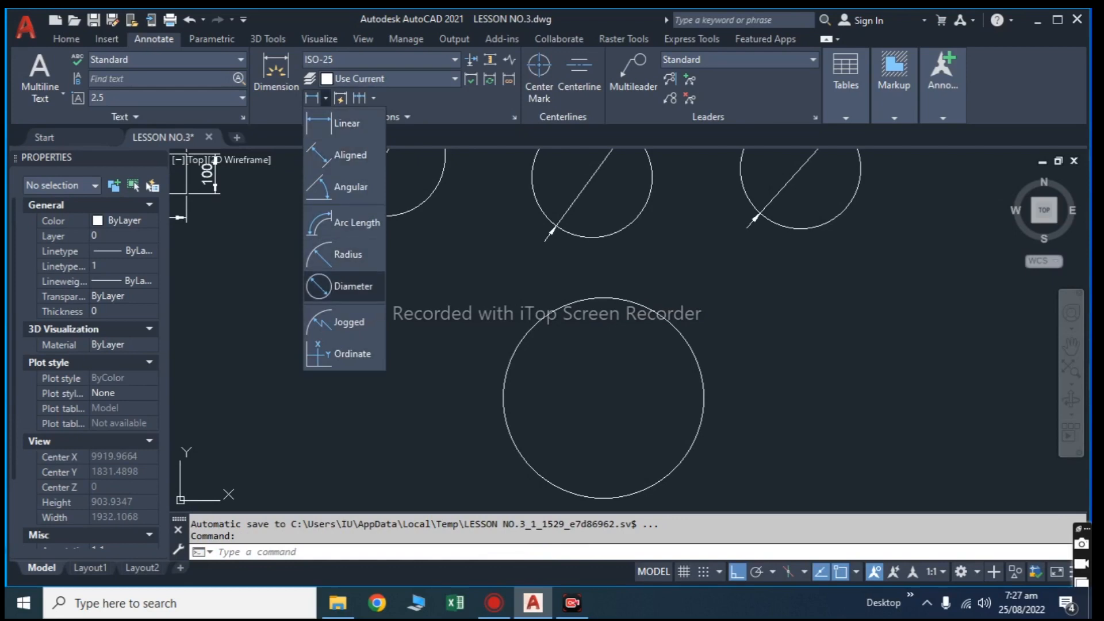
click(348, 285)
click(701, 368)
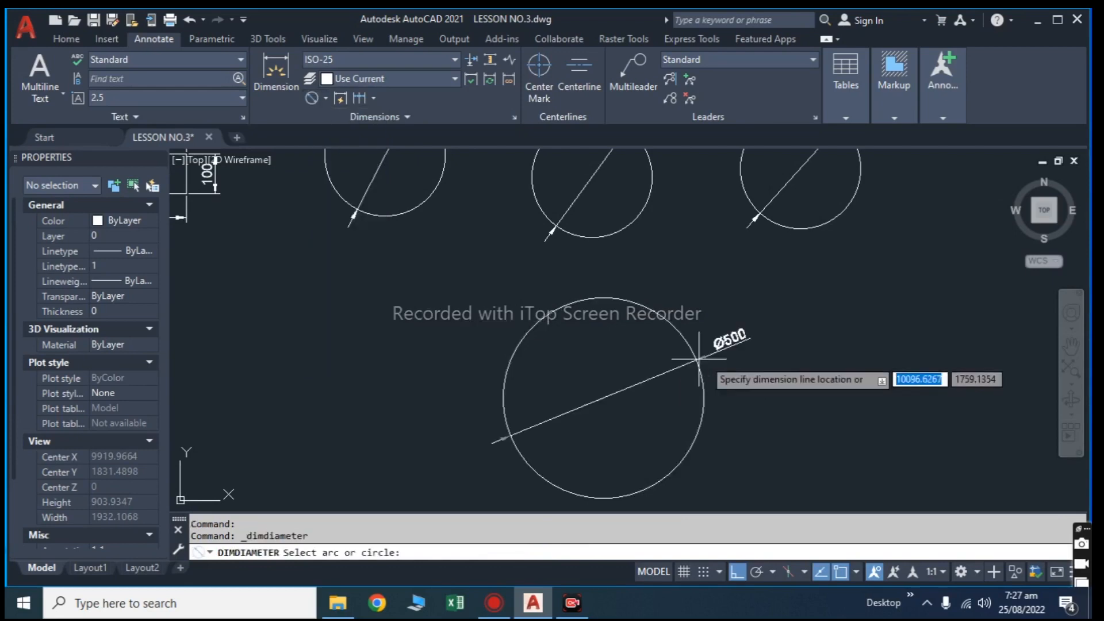
scroll(719, 328, up, 4)
scroll(702, 333, down, 5)
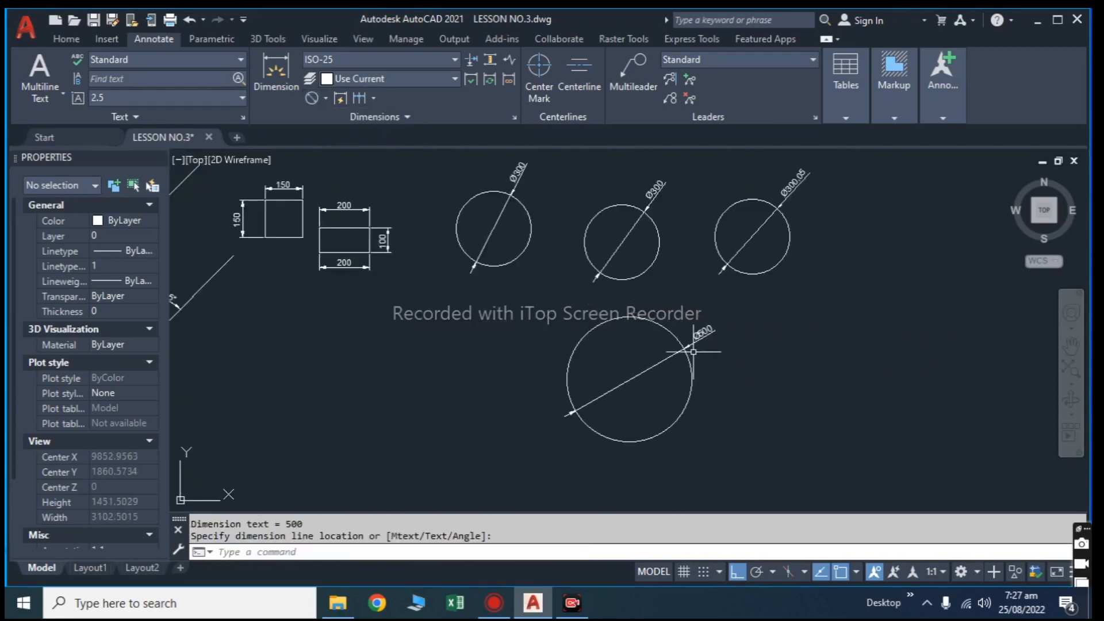
scroll(715, 353, up, 5)
scroll(703, 303, down, 3)
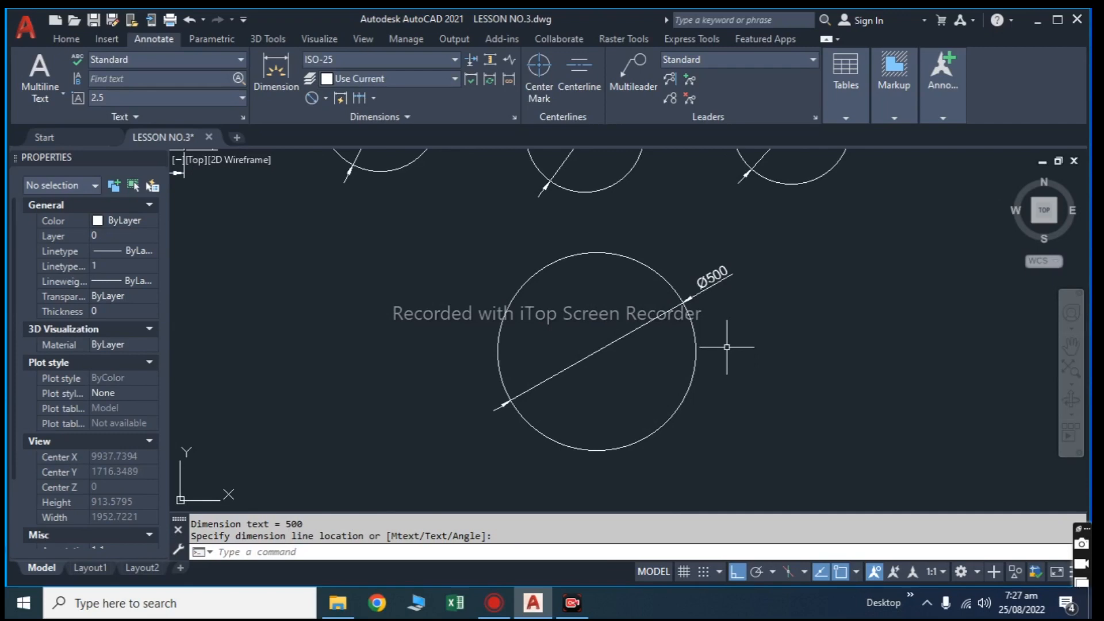
Draw an eight-sided polygon circumscribed about the dimensioned circle, centred on it and sized to the circle's top point.
text(POL)
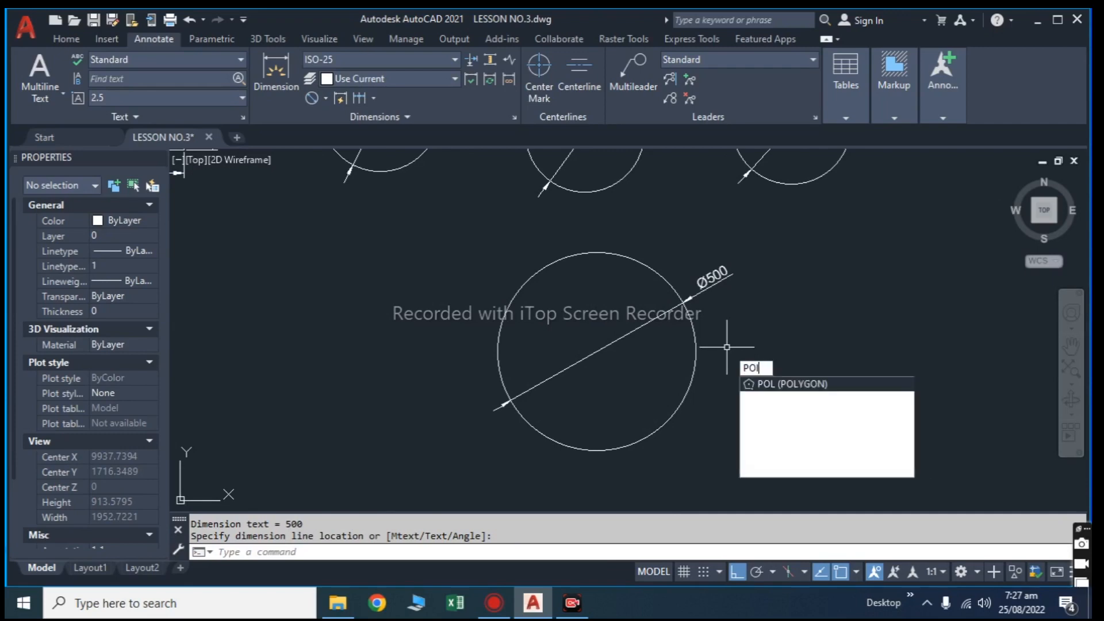
key(Return)
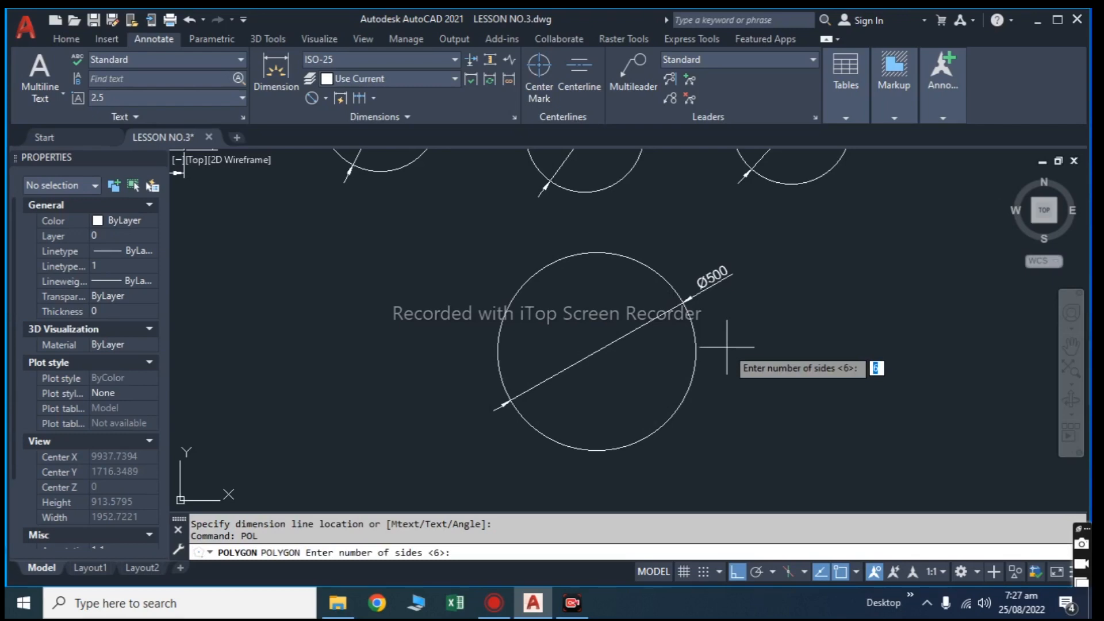
text(8)
key(Return)
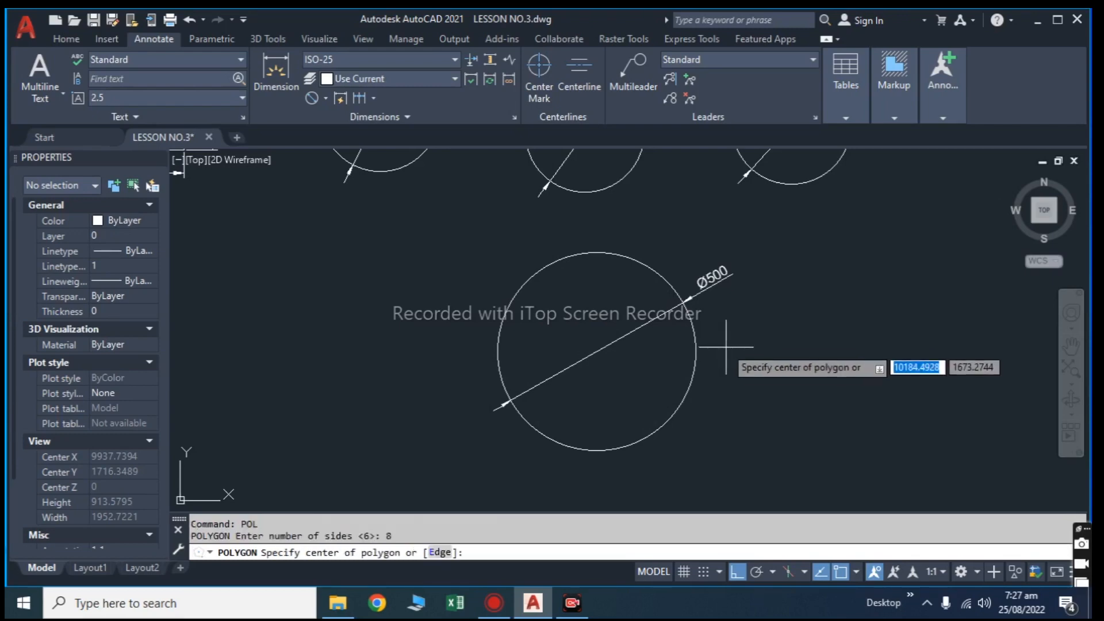
click(596, 351)
key(Down)
key(Down)
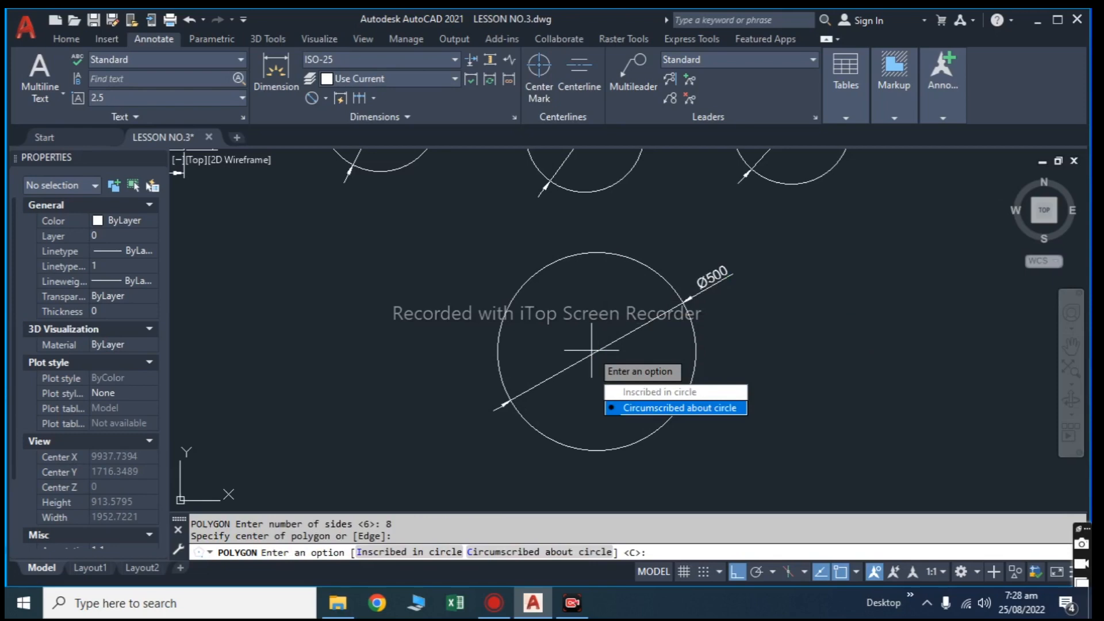
key(Return)
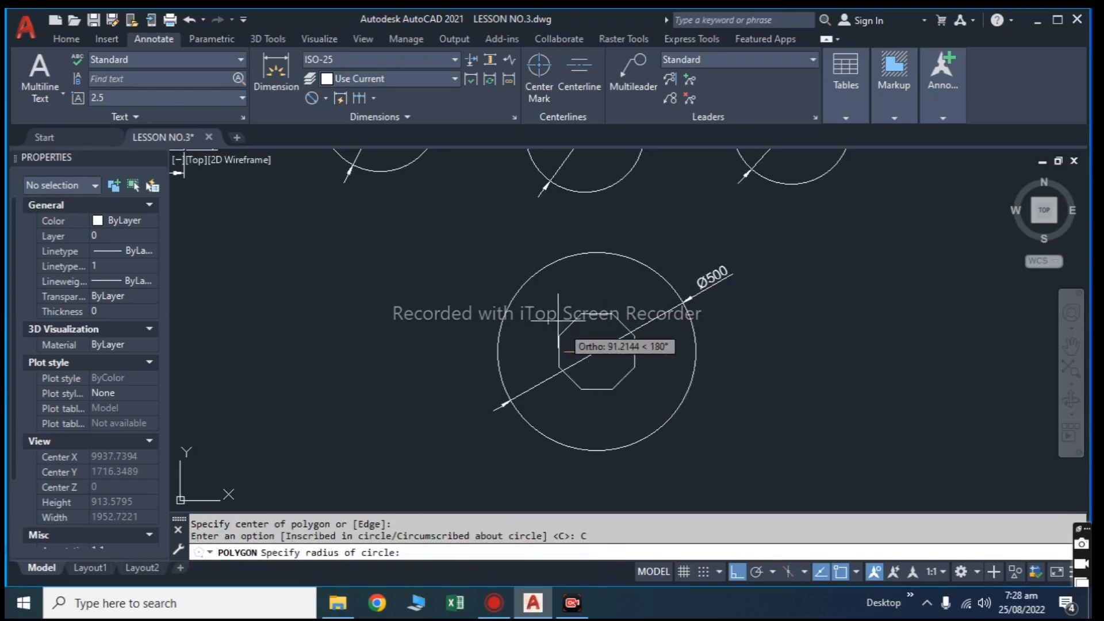
click(596, 253)
middle_drag(589, 304, 608, 279)
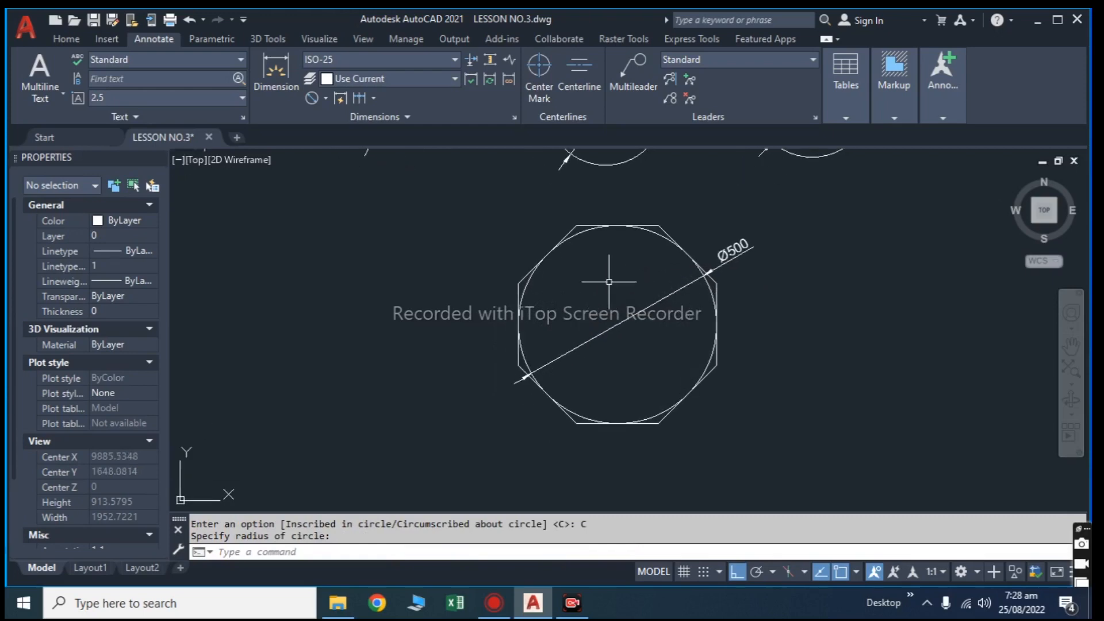
Copy only the circle inside the octagon horizontally to the left, leaving a small gap between the two figures.
scroll(599, 250, up, 2)
text(CO)
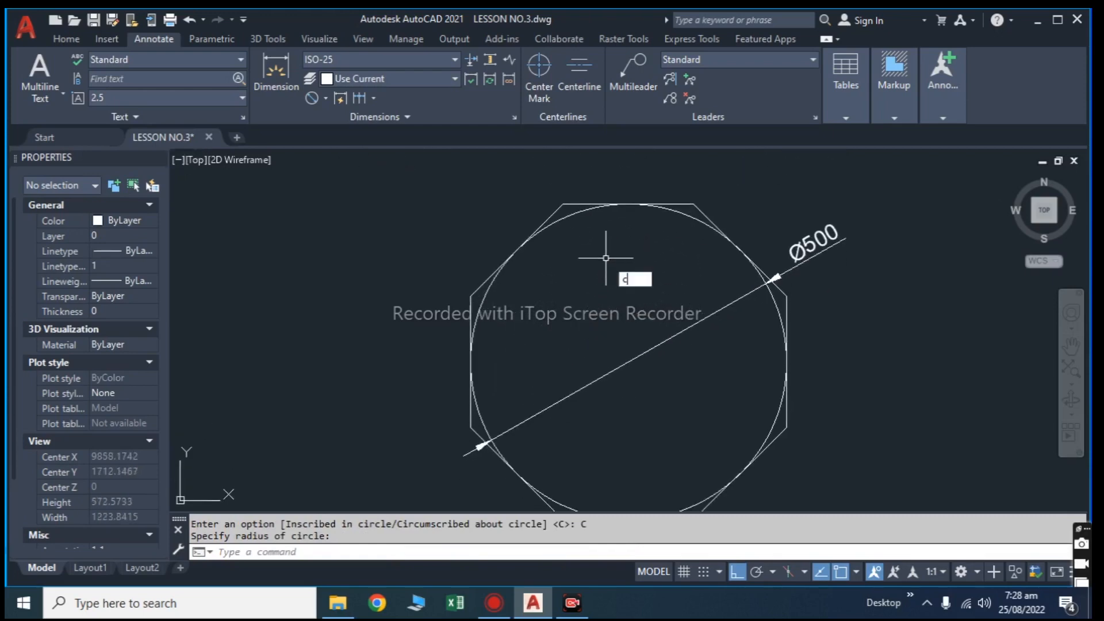
key(Return)
click(568, 217)
scroll(582, 241, down, 2)
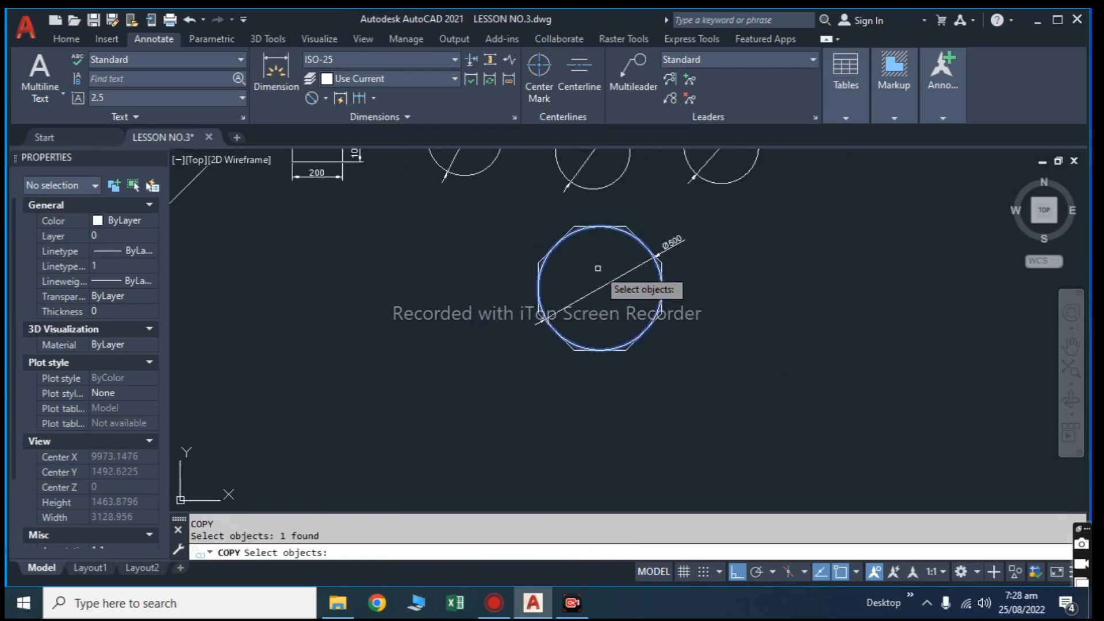
key(Return)
click(600, 270)
click(425, 269)
key(Escape)
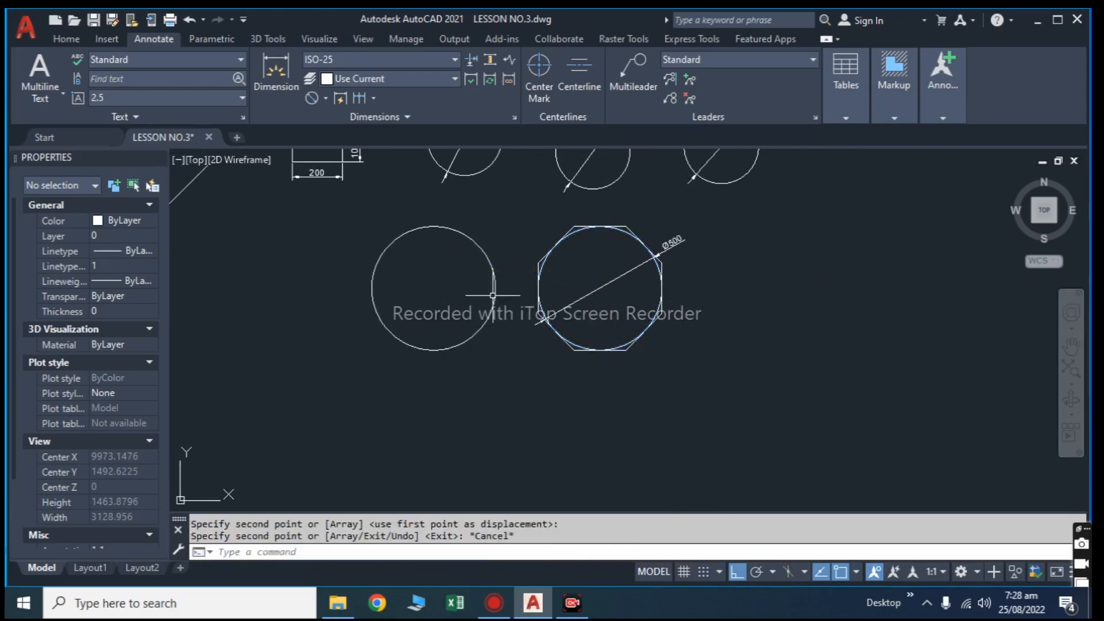
middle_drag(509, 301, 603, 315)
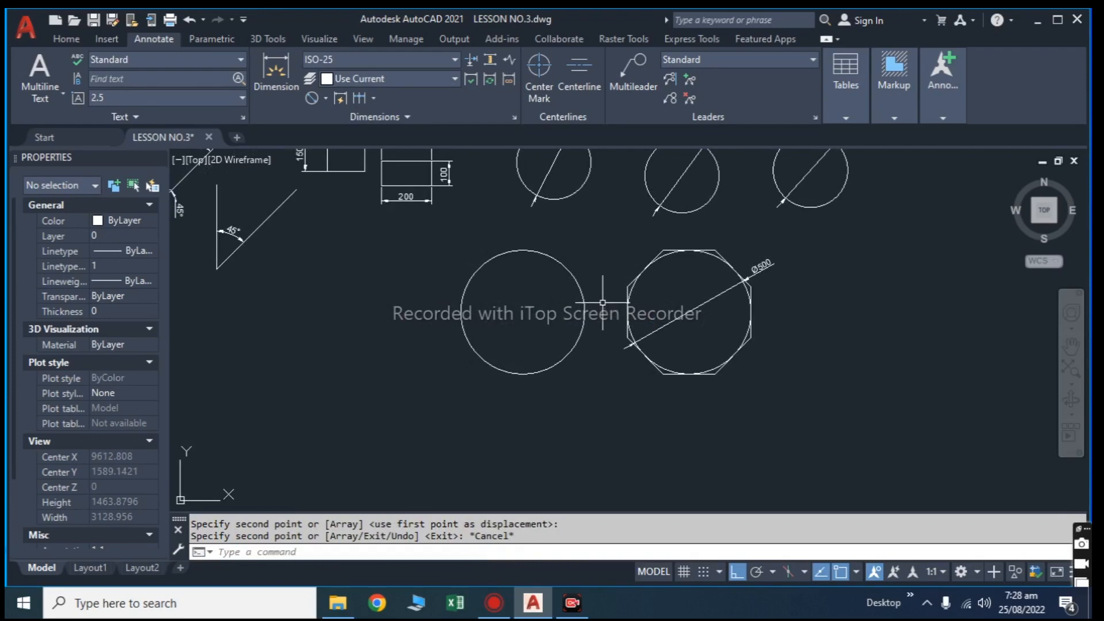
Draw an eight-sided polygon inscribed in the copied circle, centred on it with one vertex at the circle's top point.
text(O)
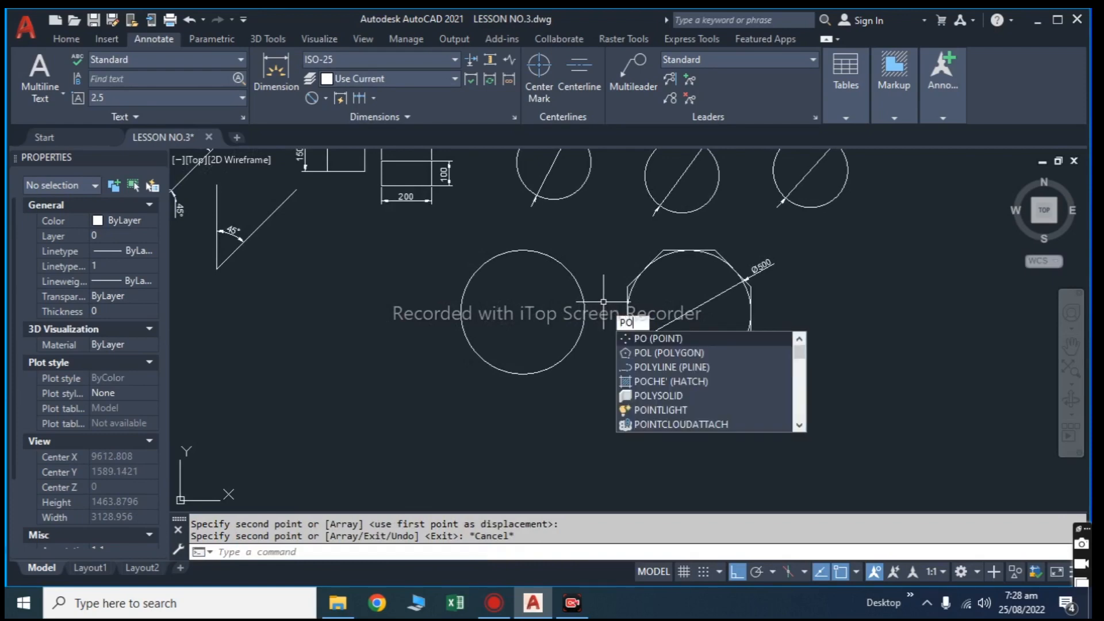
text(L)
key(Return)
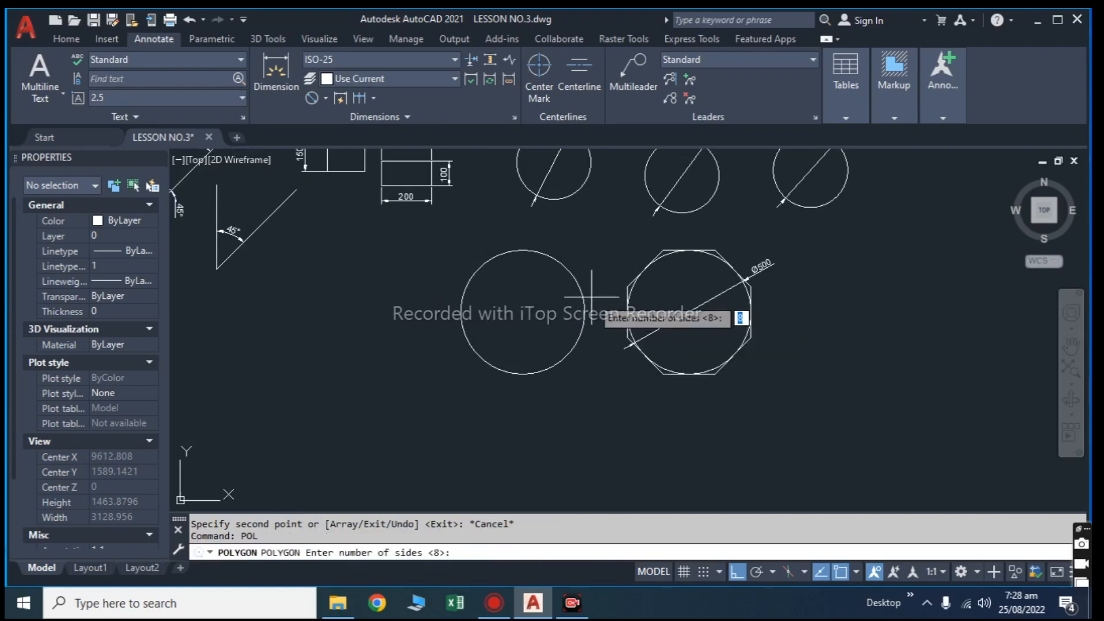
key(Return)
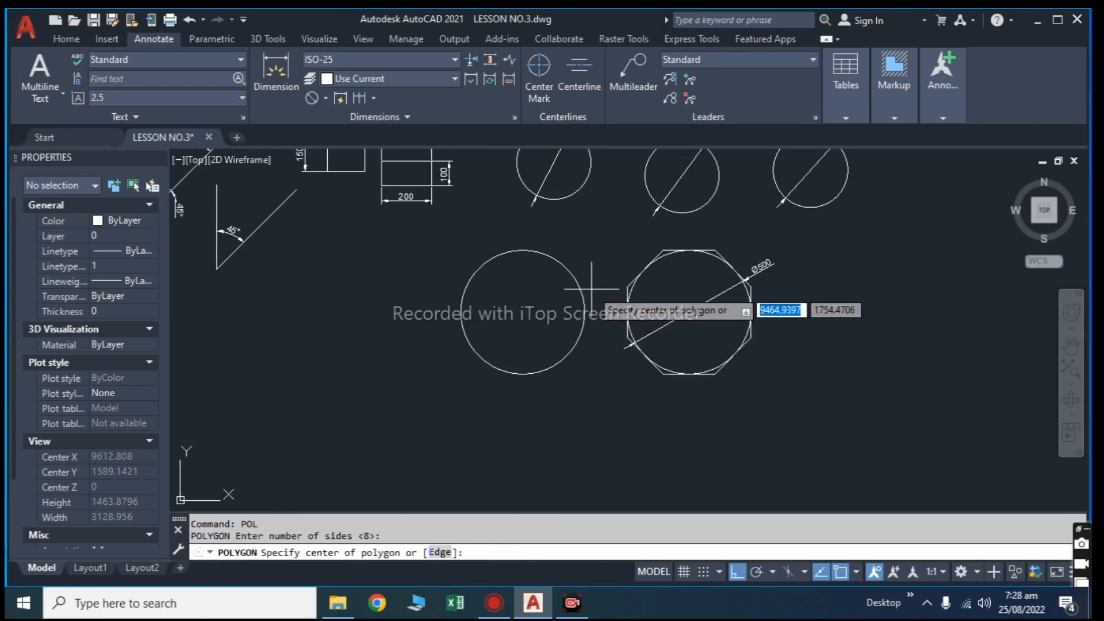
click(522, 313)
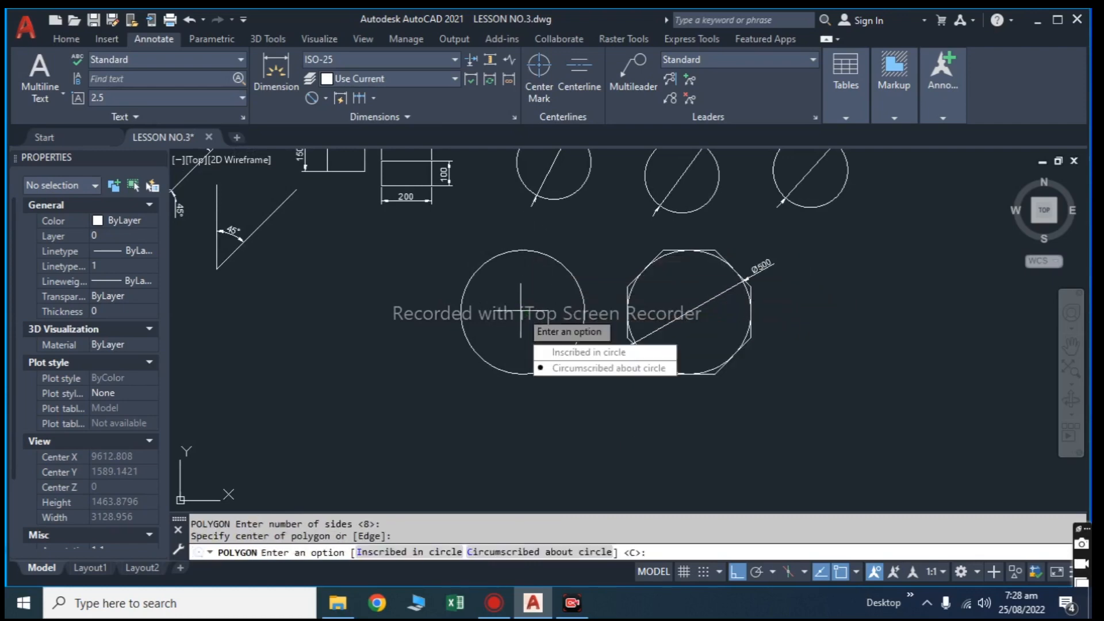
scroll(521, 283, up, 2)
key(Down)
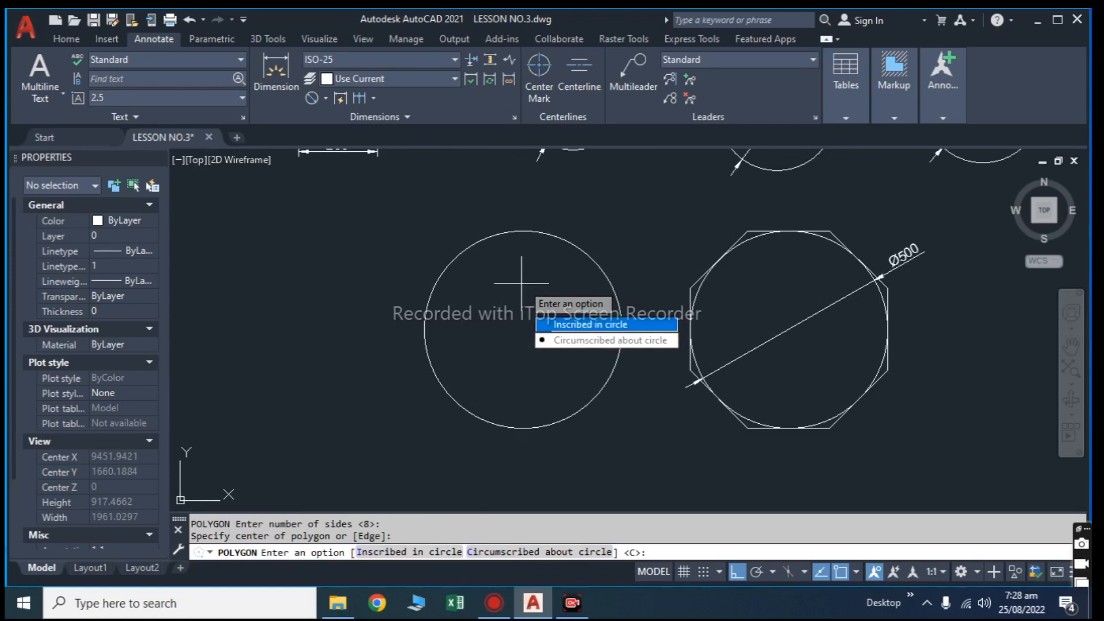
key(Return)
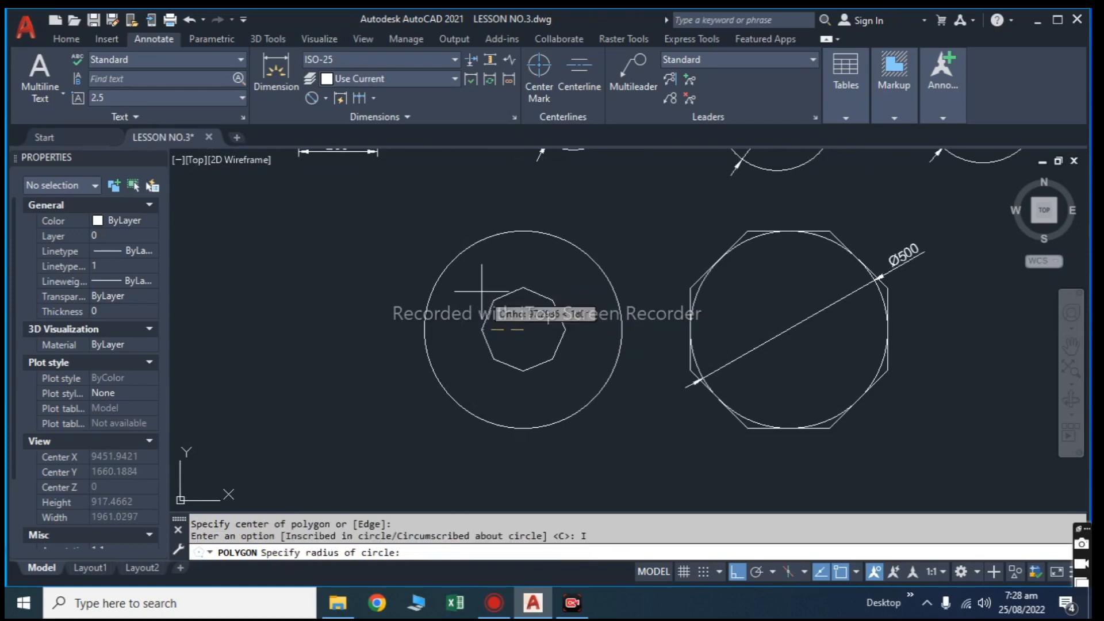
click(522, 229)
scroll(559, 287, down, 2)
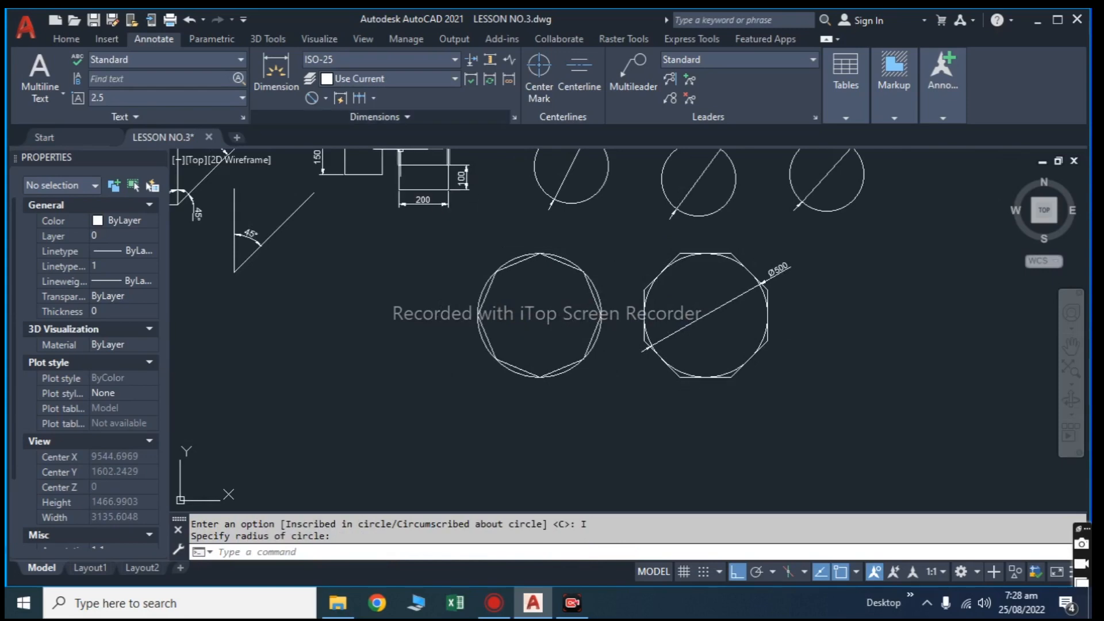
Add a vertical linear dimension between the inscribed octagon's top and bottom vertices, placed to the left of the circle.
click(325, 98)
click(345, 123)
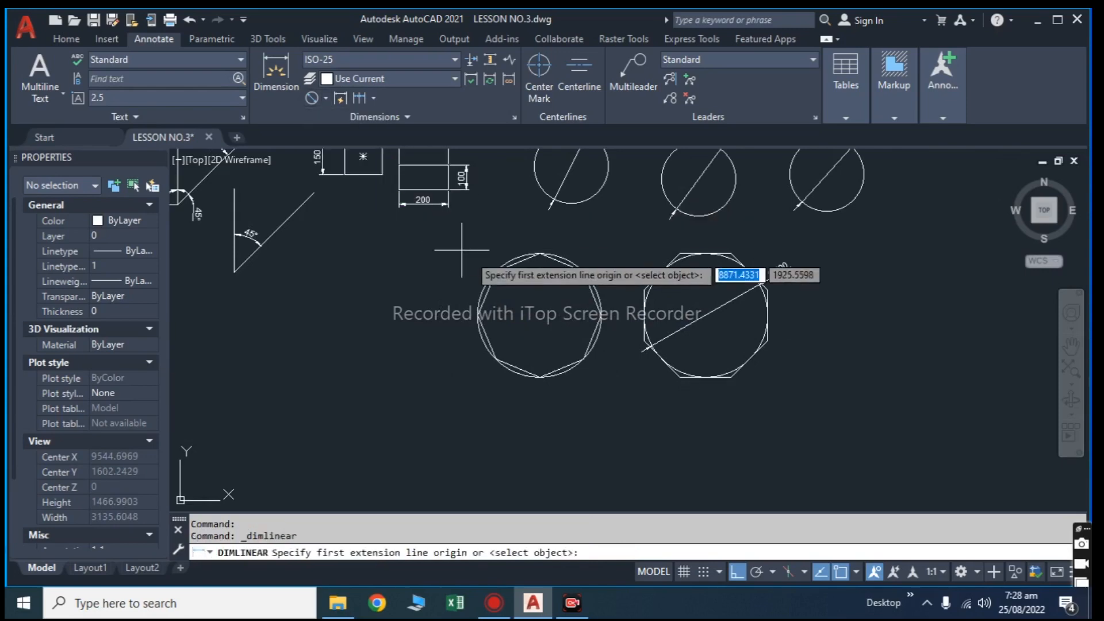
scroll(456, 239, up, 2)
scroll(533, 209, down, 2)
click(530, 217)
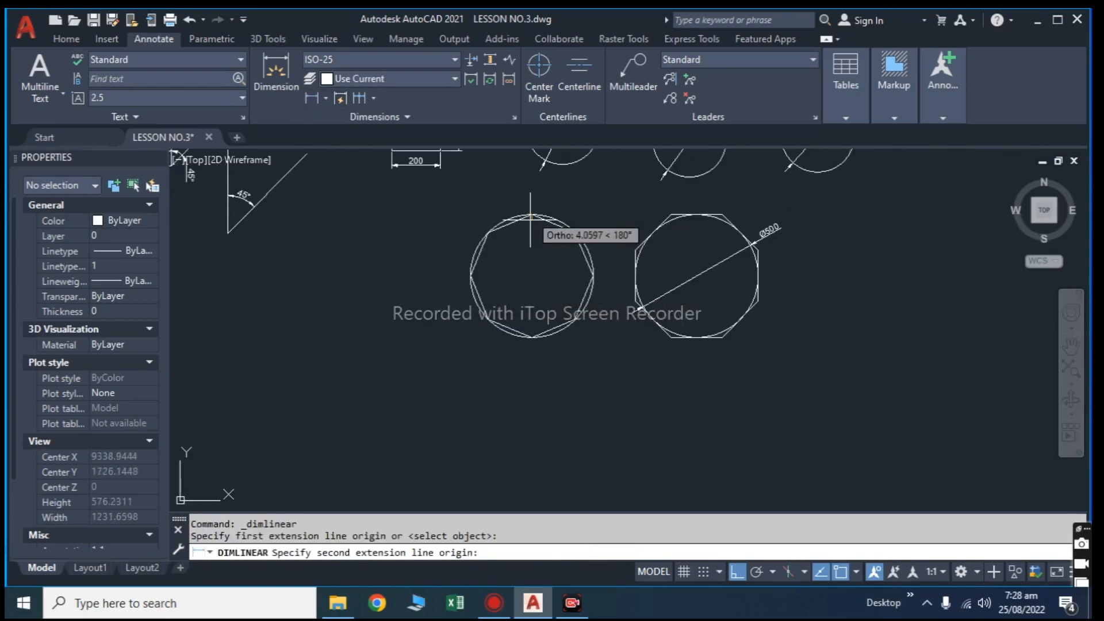
click(531, 338)
scroll(436, 291, up, 4)
click(436, 290)
scroll(436, 291, down, 4)
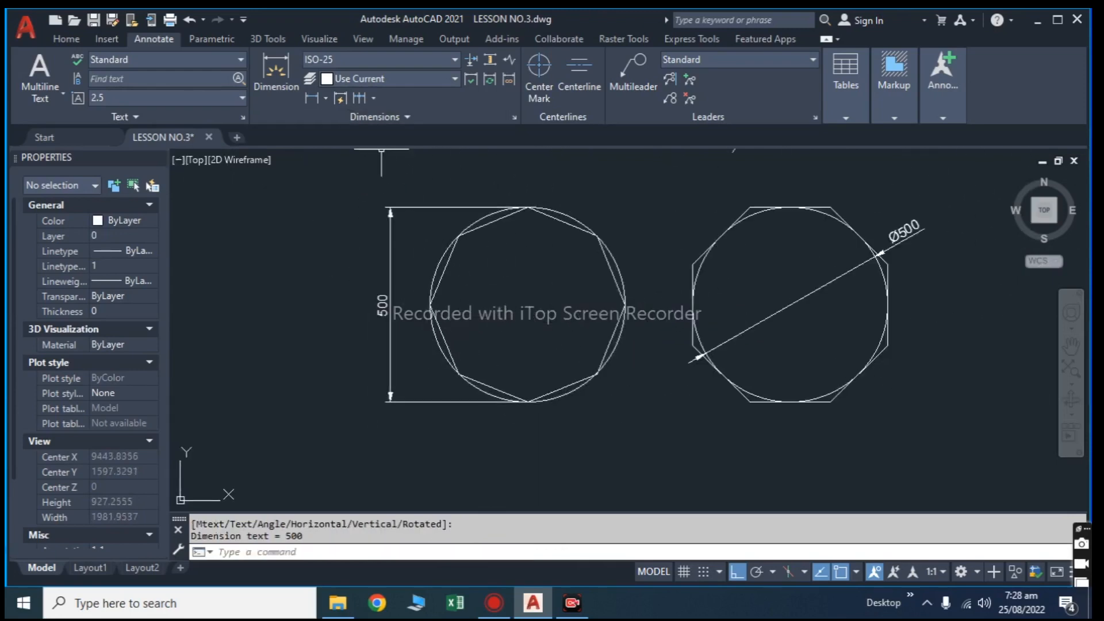
Add an aligned dimension from the inscribed octagon's top vertex to its lower-right vertex, placed outside the circle.
click(326, 98)
click(344, 153)
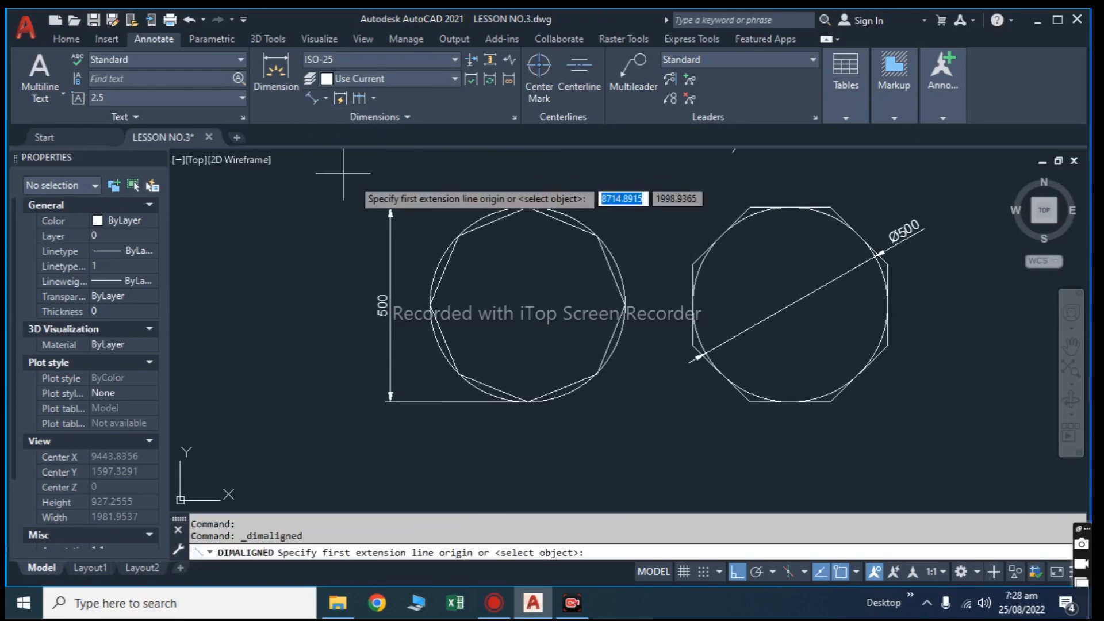
click(528, 207)
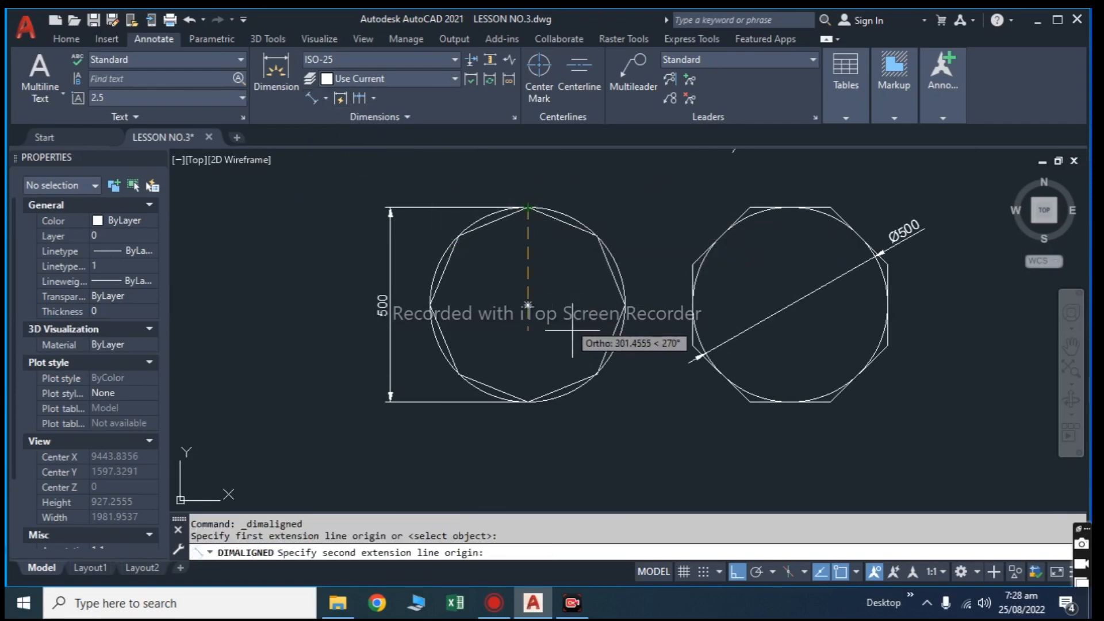
click(598, 374)
scroll(631, 272, up, 2)
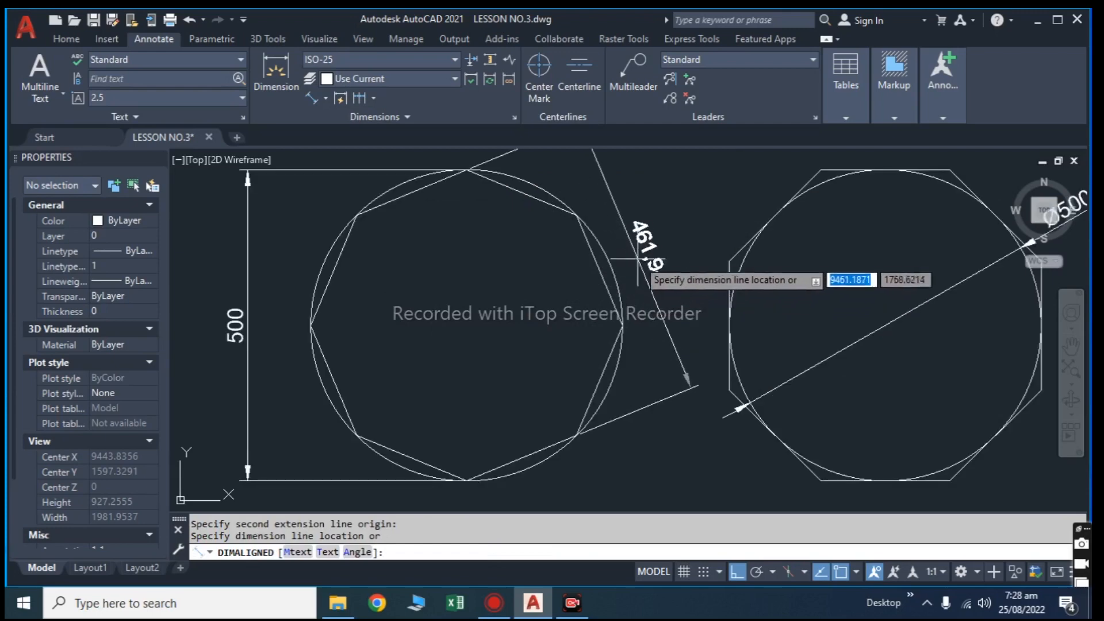
click(633, 288)
scroll(632, 288, down, 3)
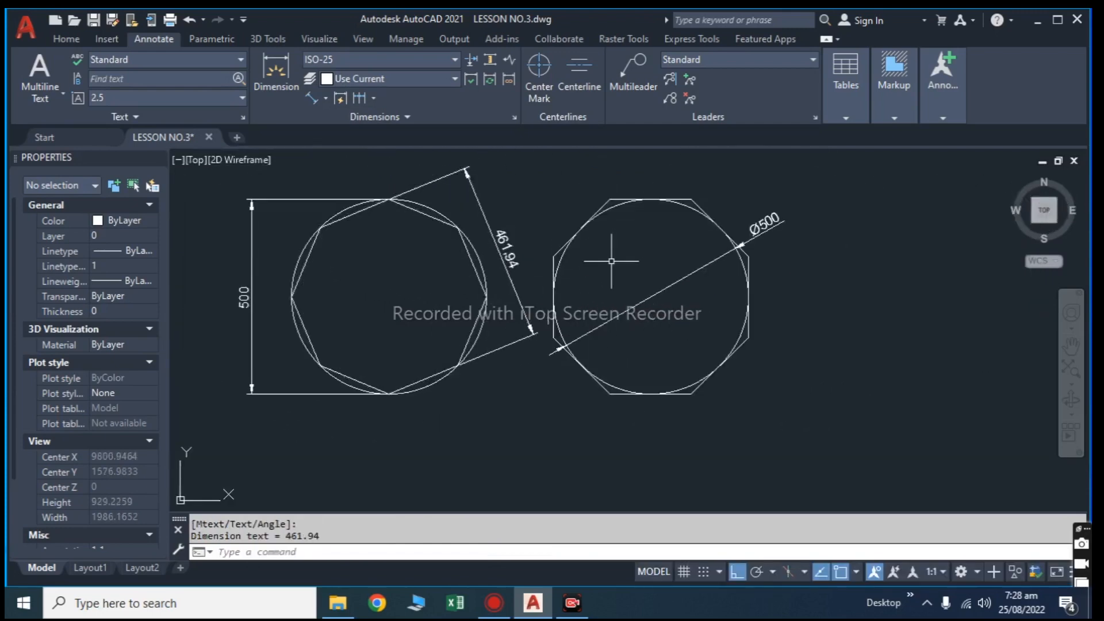
Add an aligned dimension between the right ends of the circumscribed octagon's top and bottom edges, placed to its right.
key(Return)
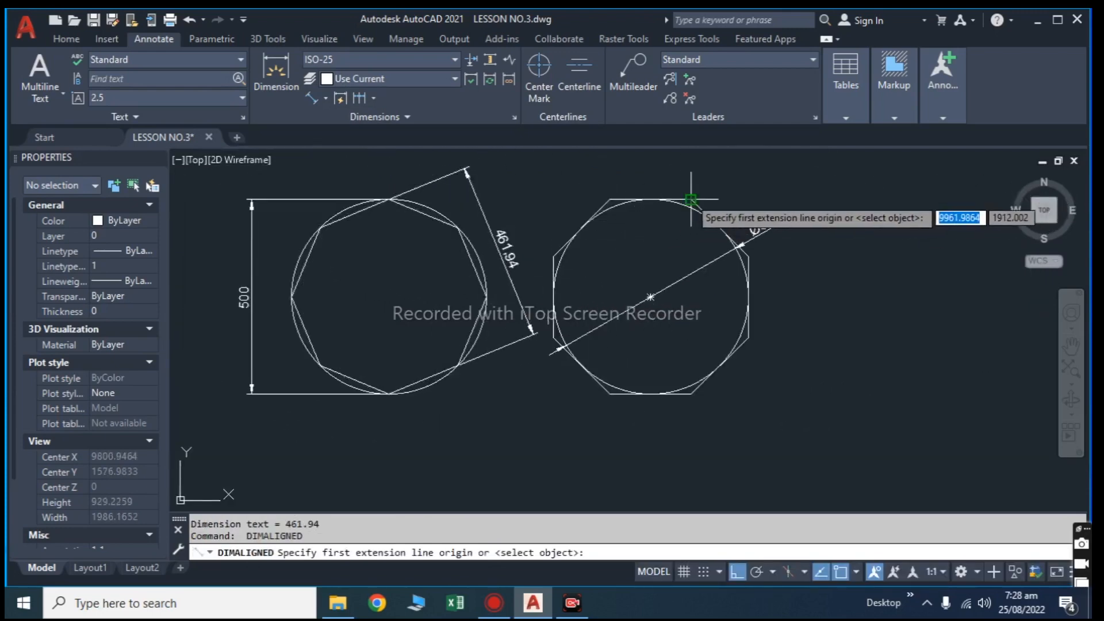
click(690, 200)
click(691, 394)
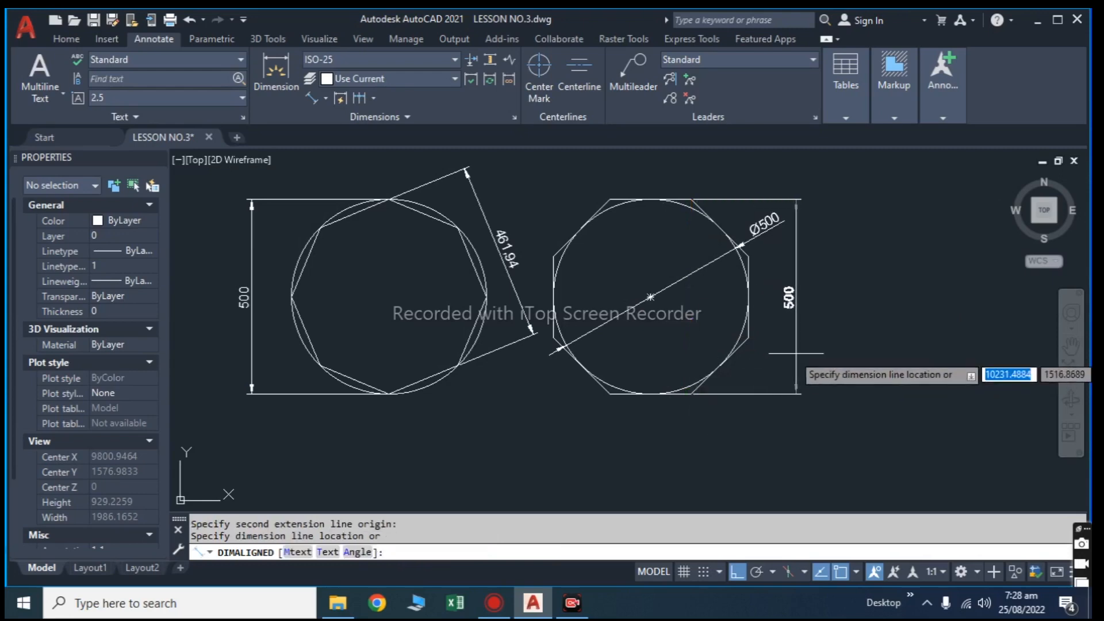
scroll(795, 352, up, 2)
click(796, 351)
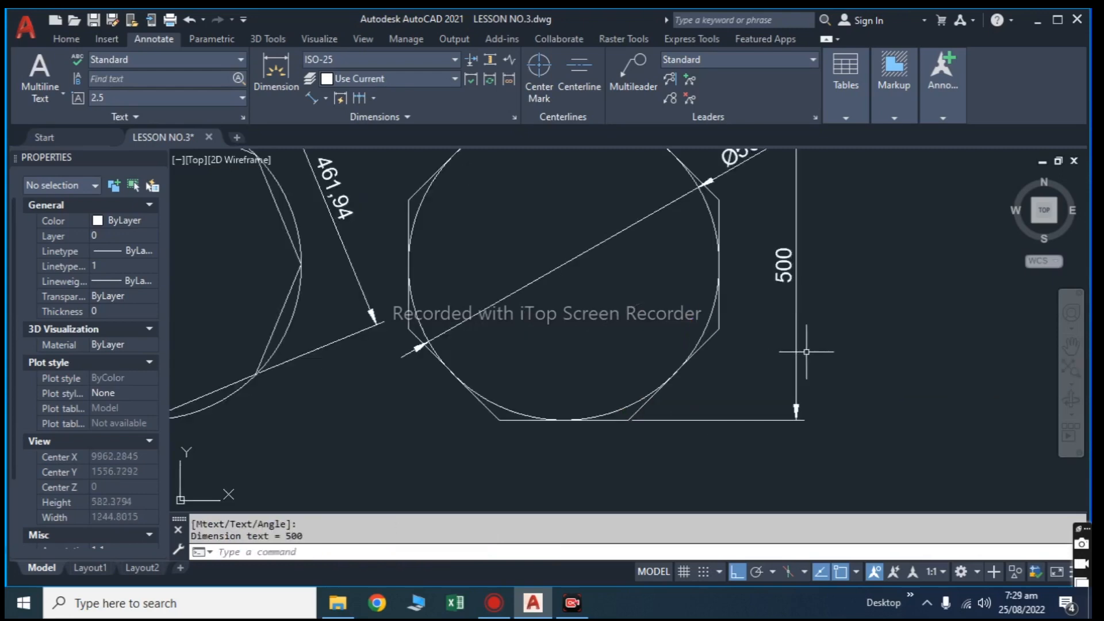
scroll(805, 348, down, 2)
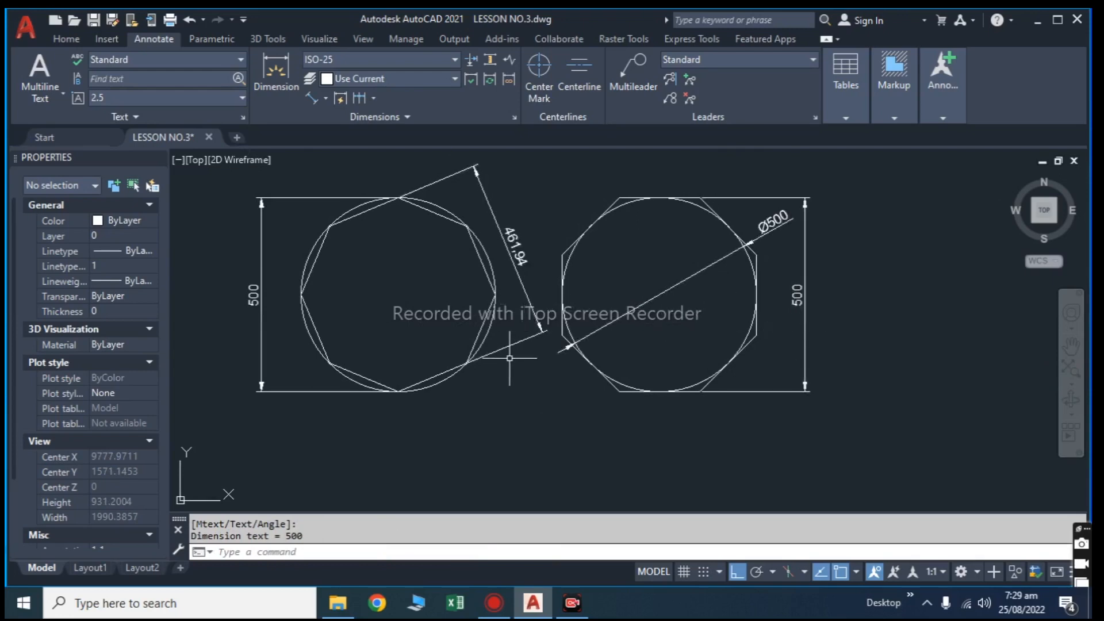
Delete the slanted aligned dimension of the inscribed octagon.
scroll(510, 357, up, 1)
scroll(566, 431, up, 1)
click(601, 377)
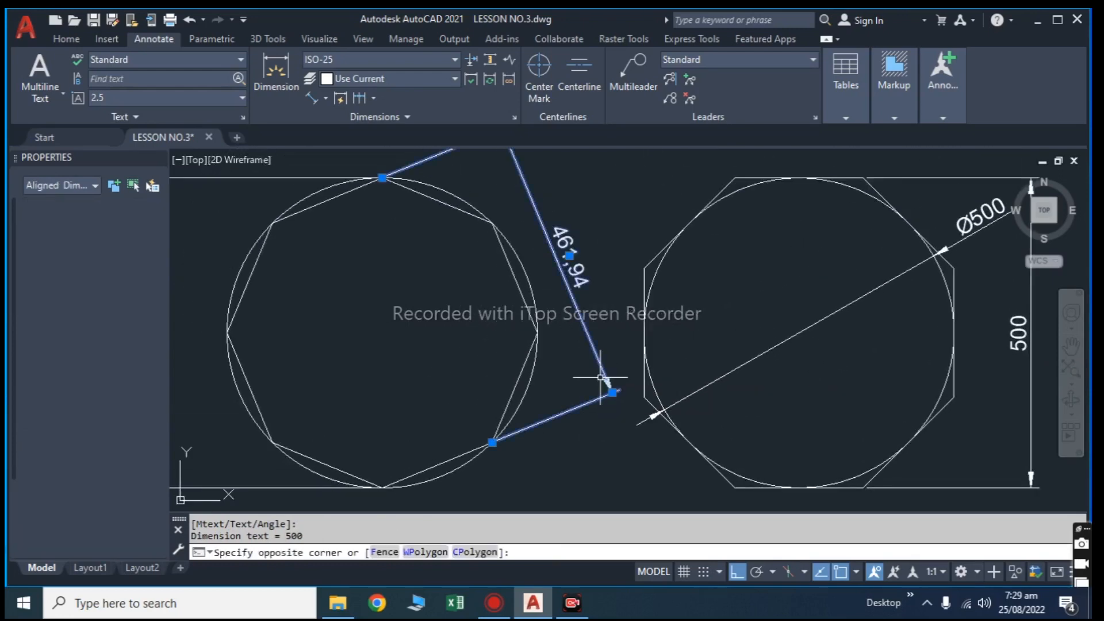
key(Delete)
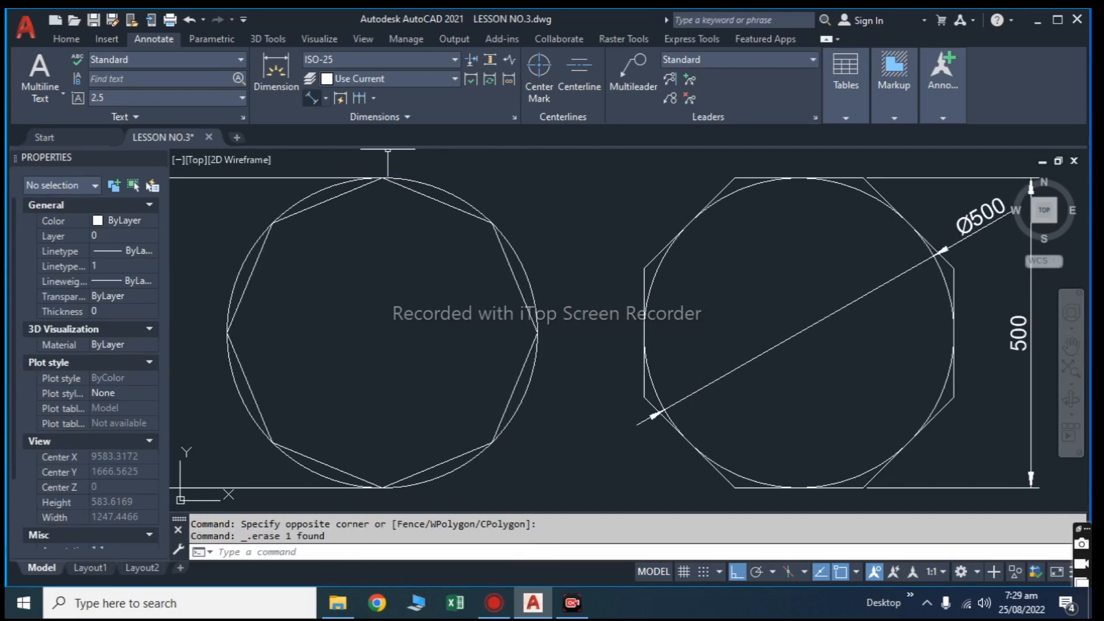
Add an aligned dimension from the inscribed octagon's upper-left vertex to its rightmost vertex, placed outside the circle to the upper right.
click(311, 98)
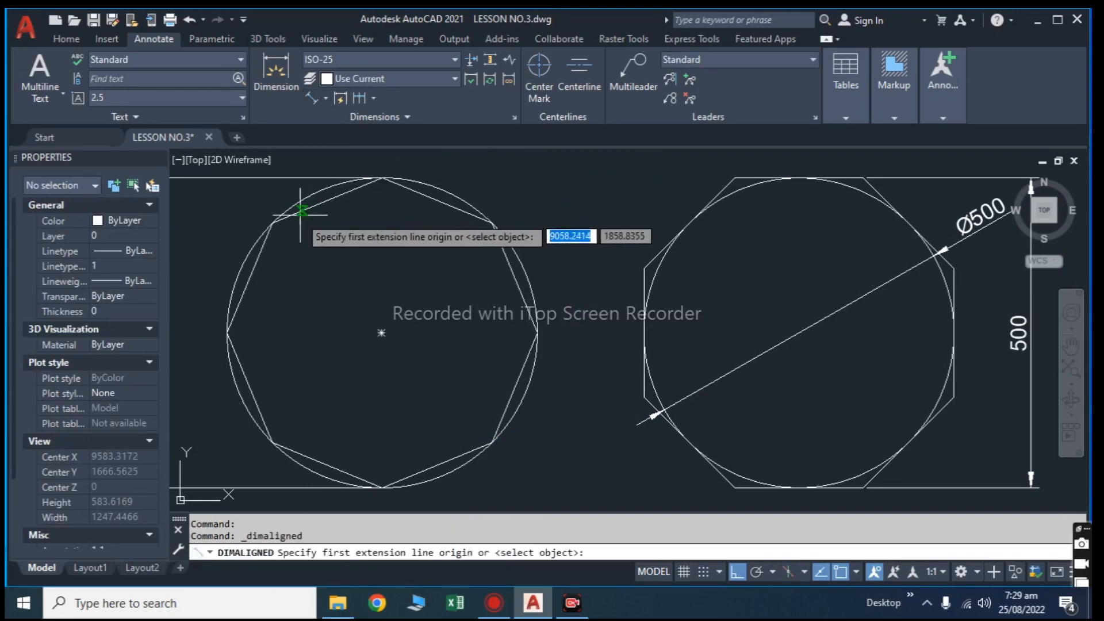
click(272, 222)
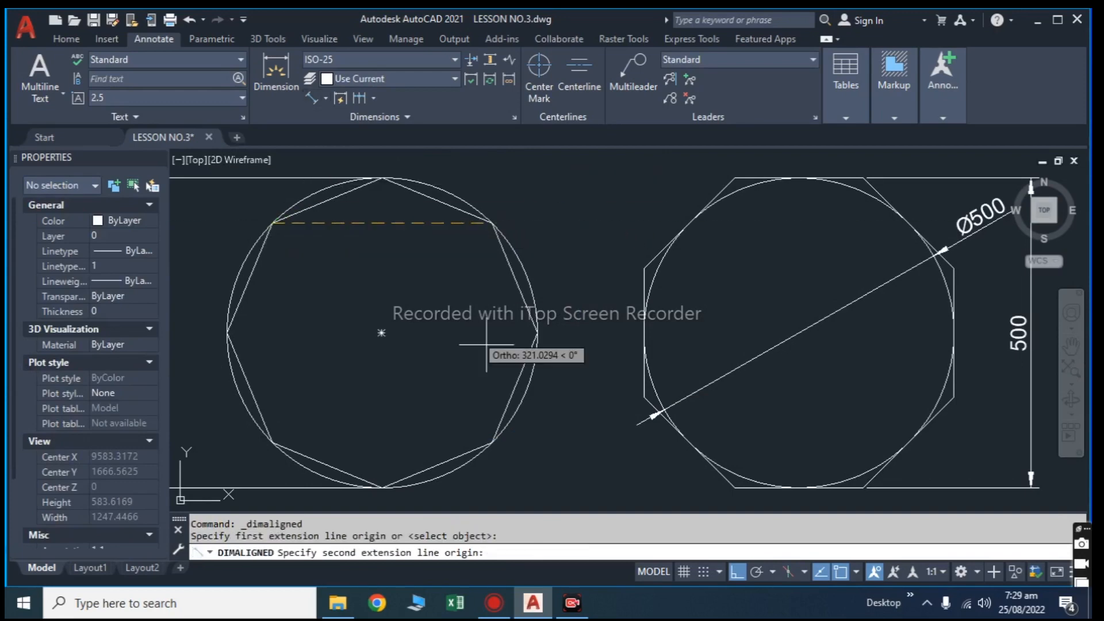
click(538, 332)
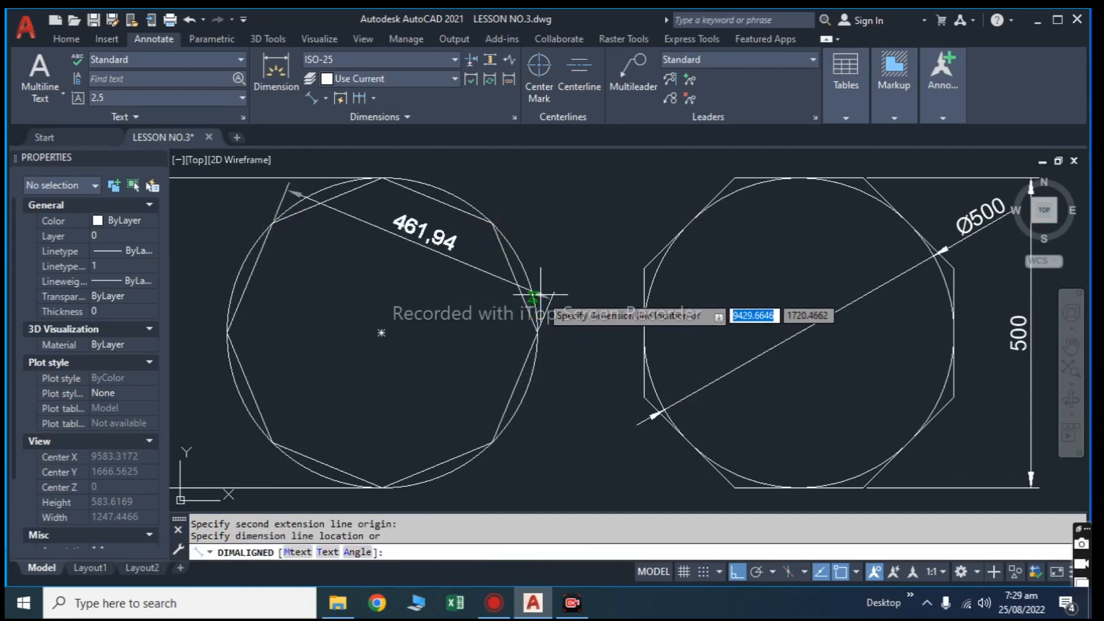
scroll(536, 311, down, 3)
scroll(545, 282, up, 3)
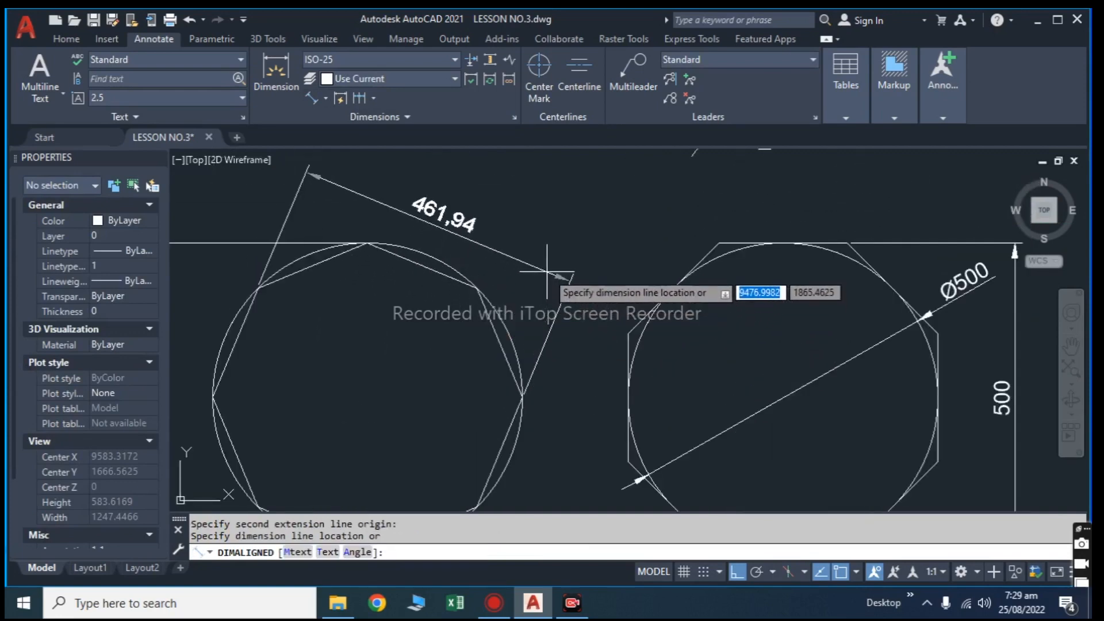
click(547, 271)
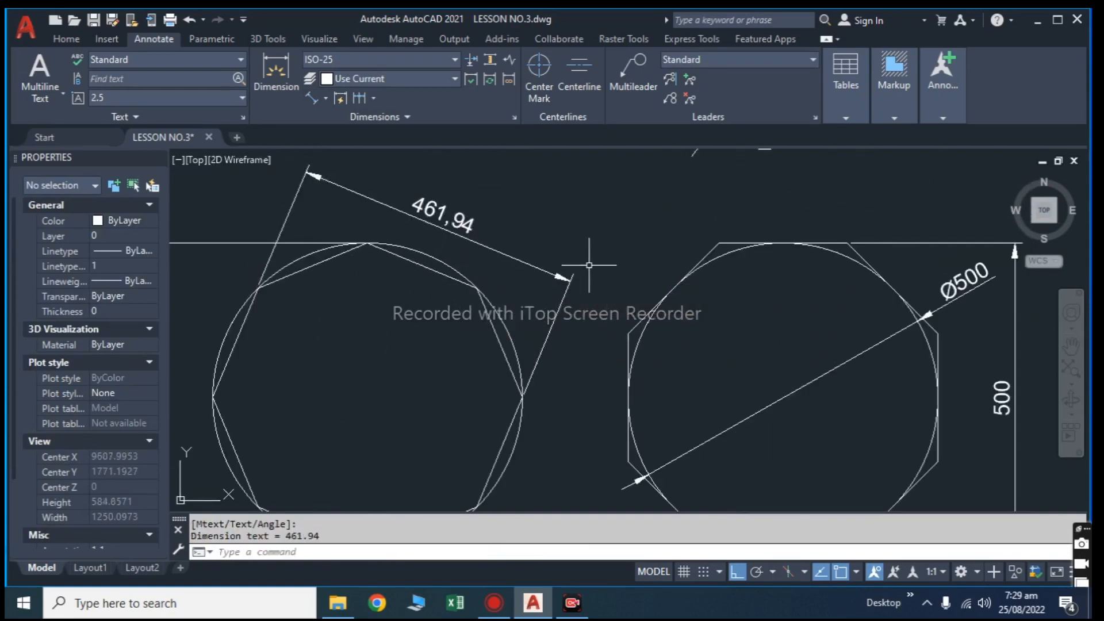
Review the dimensioned inscribed and circumscribed octagons up close and together with the circles, rectangles and angles drawn earlier.
scroll(520, 253, down, 2)
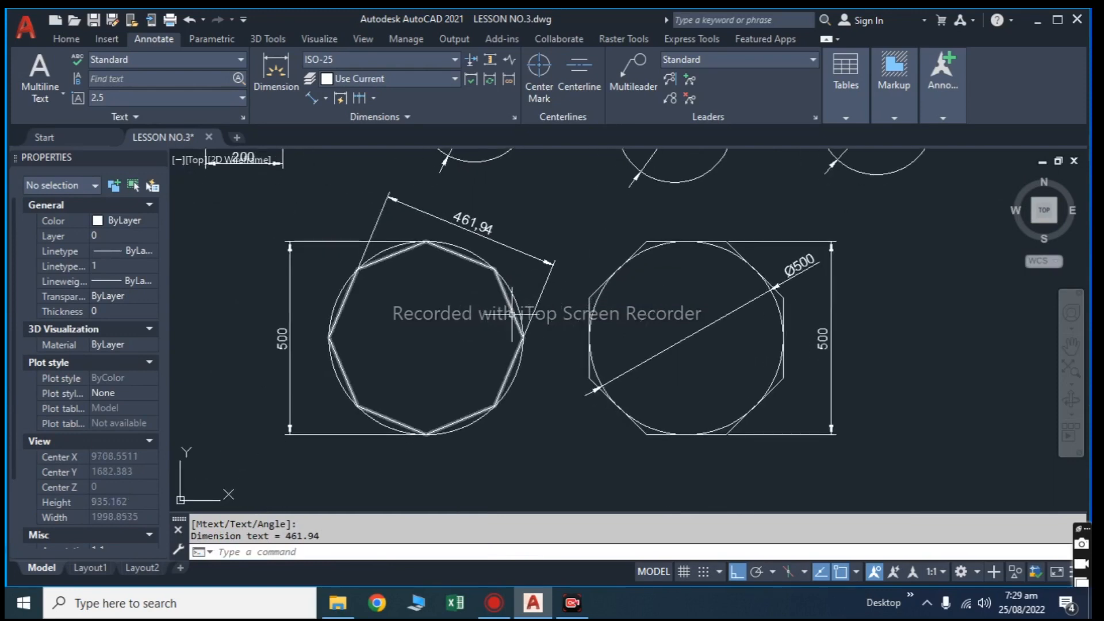
scroll(752, 448, down, 2)
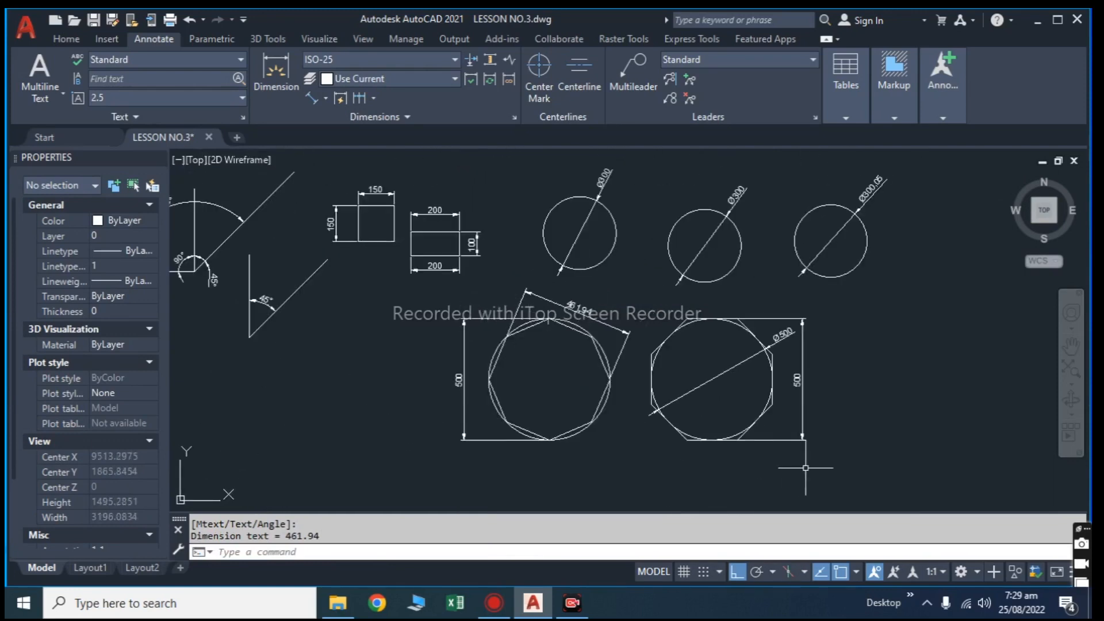
scroll(765, 380, up, 1)
scroll(697, 395, down, 1)
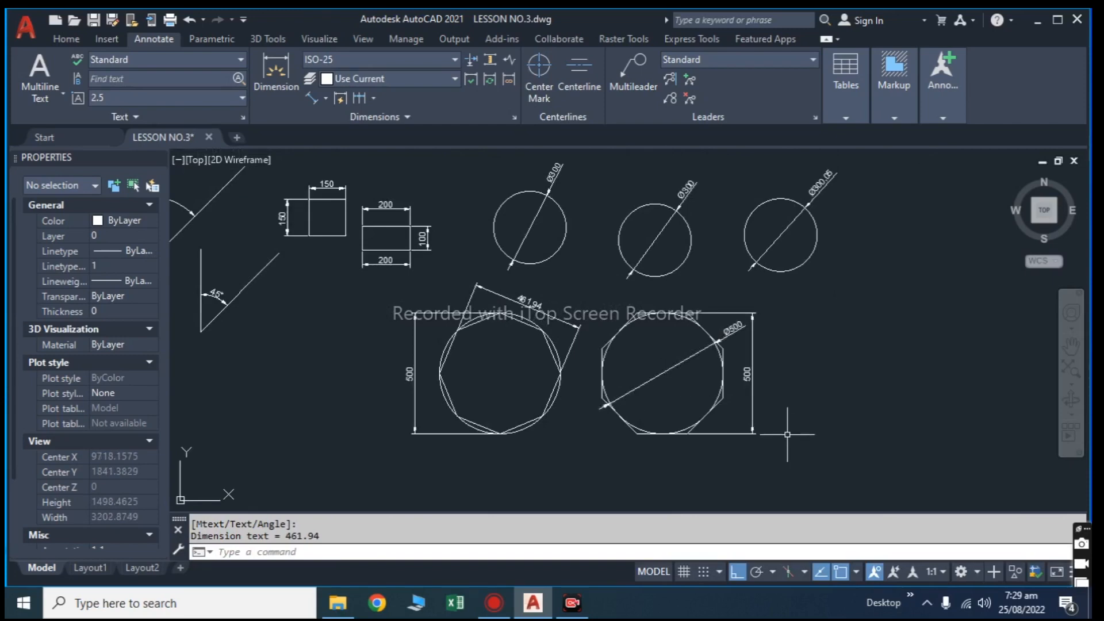
scroll(787, 434, down, 1)
scroll(817, 440, down, 1)
scroll(690, 385, up, 6)
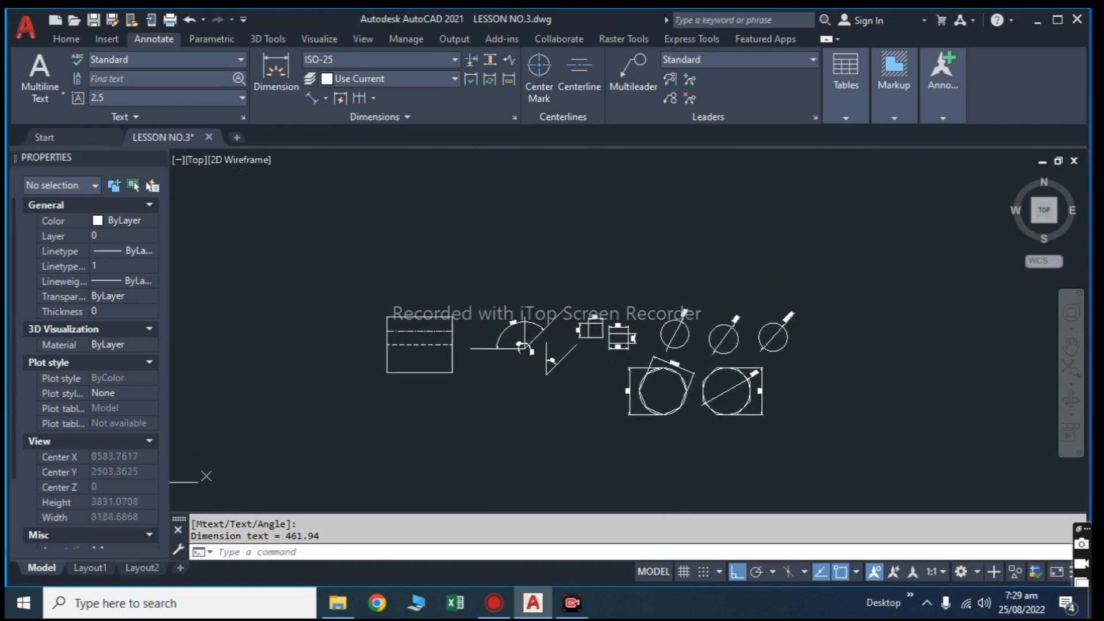
middle_drag(669, 374, 644, 297)
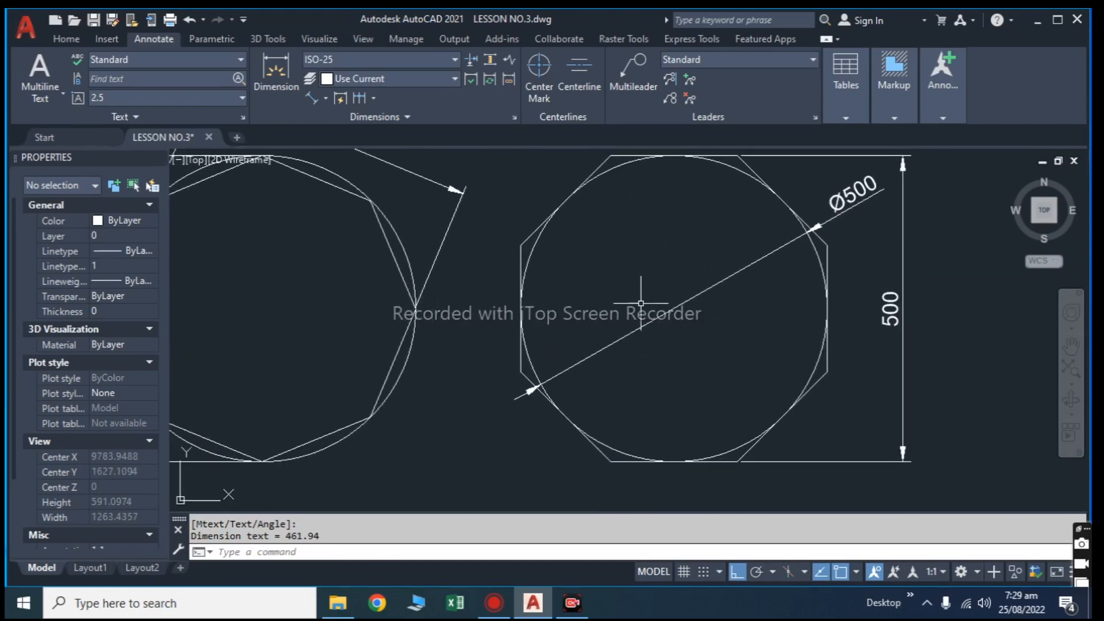
scroll(667, 324, down, 3)
scroll(666, 335, up, 6)
scroll(666, 339, down, 4)
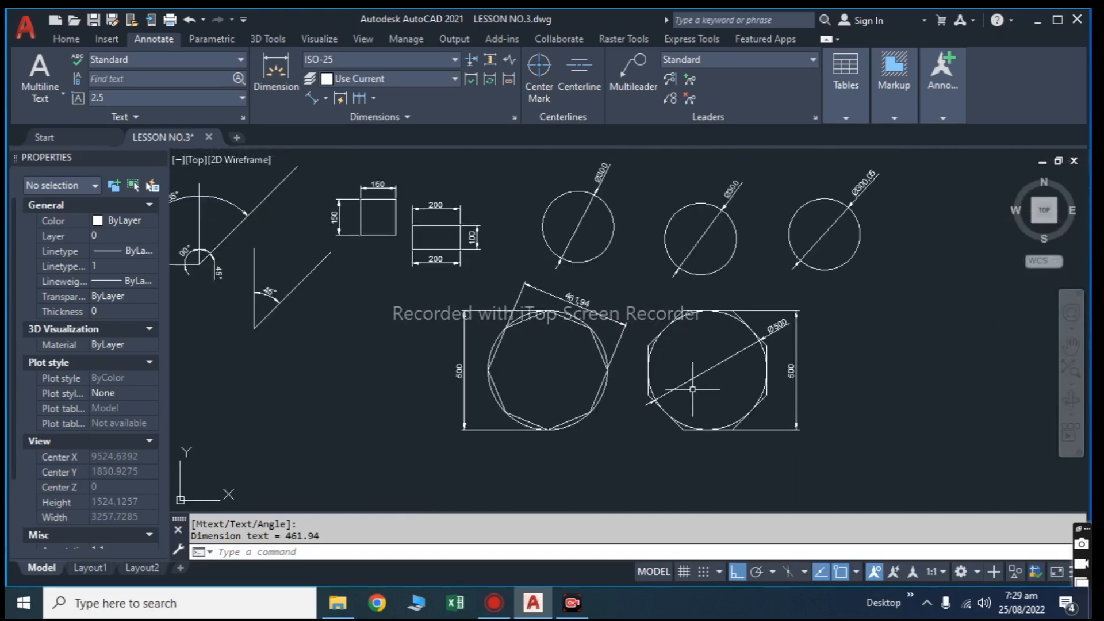
scroll(713, 394, down, 2)
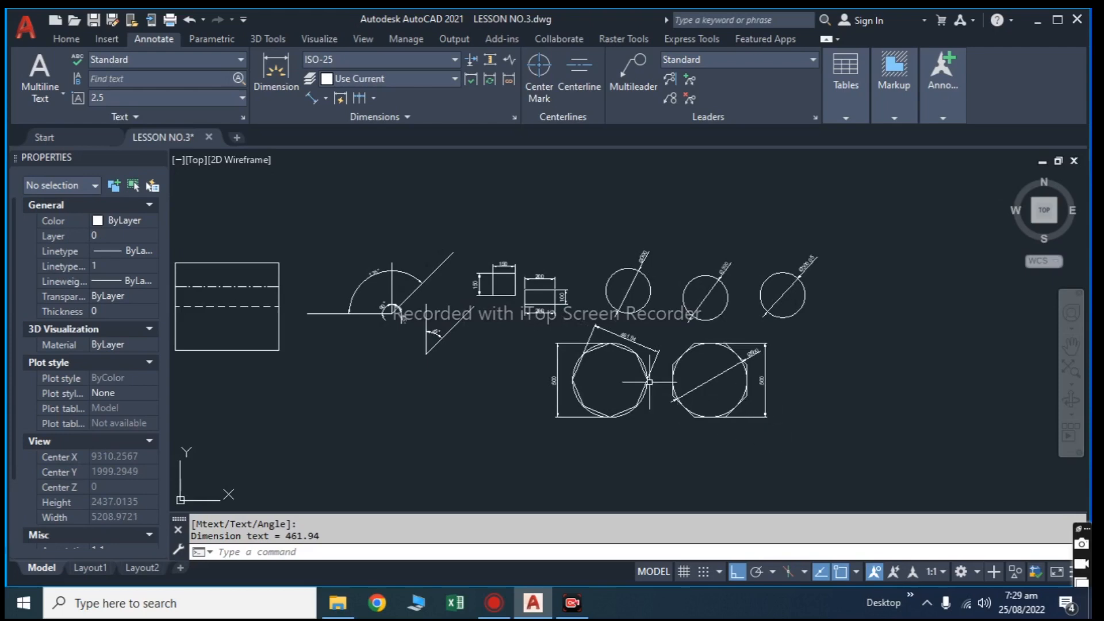
scroll(626, 364, up, 6)
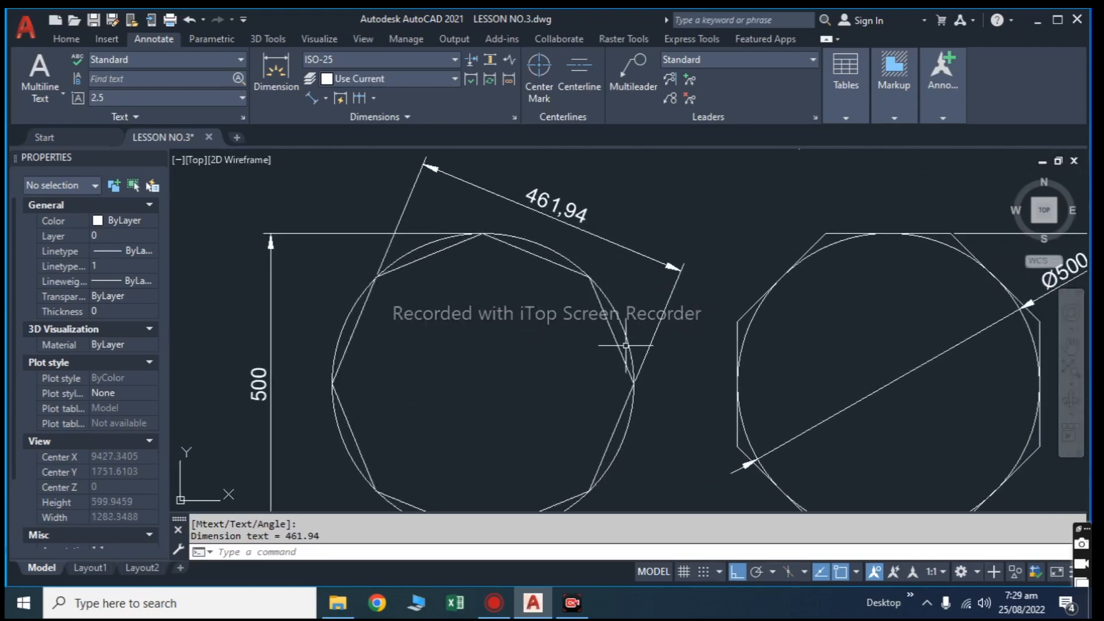
scroll(633, 345, down, 5)
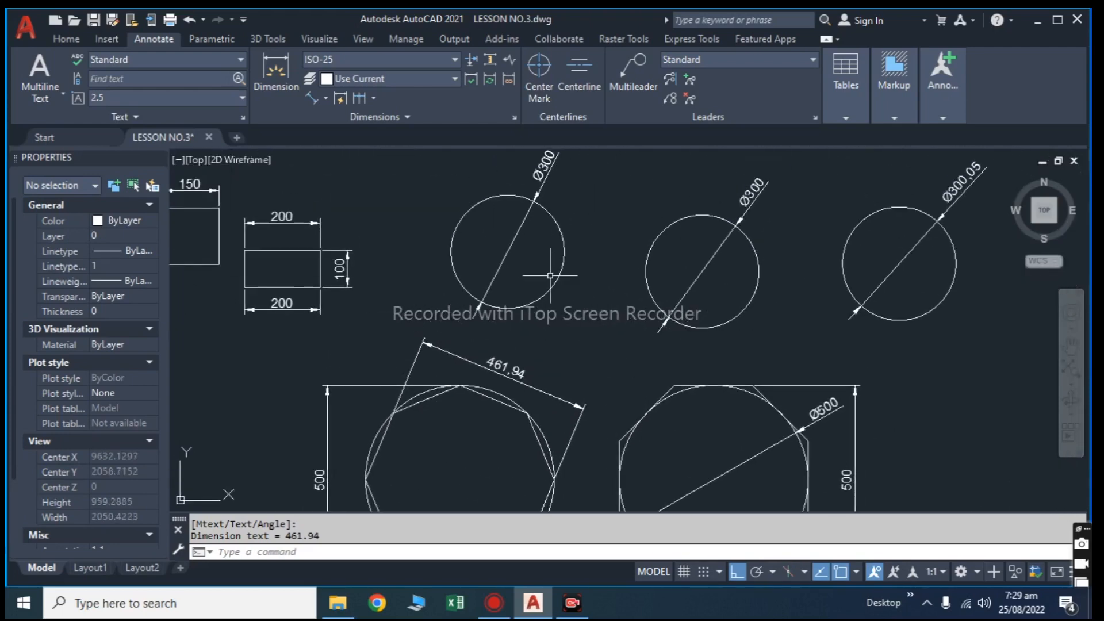
scroll(530, 251, up, 7)
scroll(530, 251, down, 4)
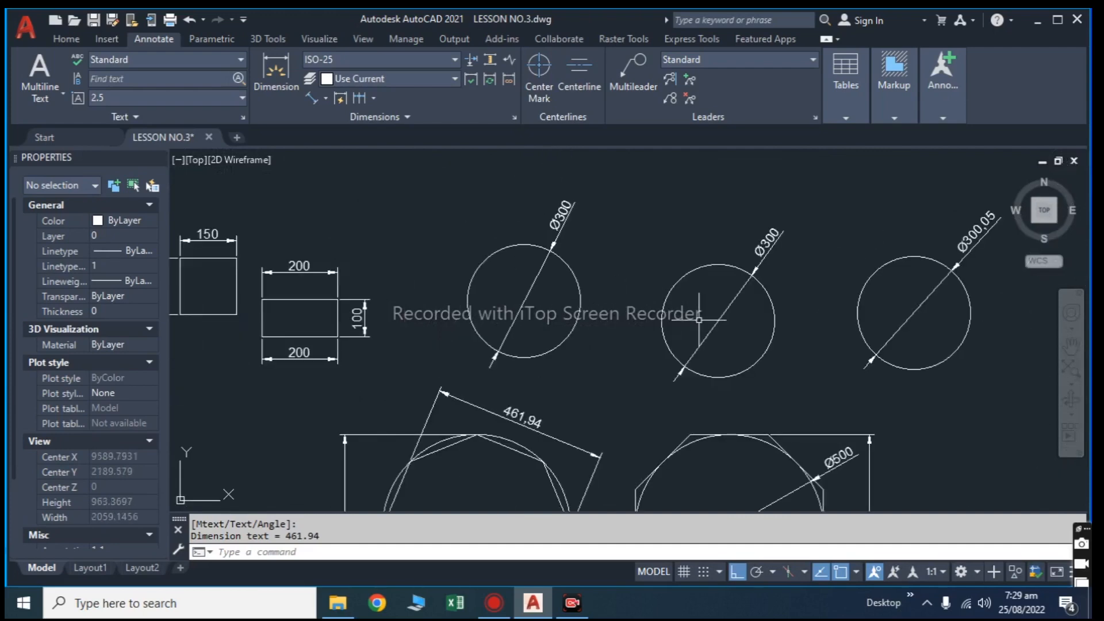
middle_drag(699, 320, 663, 285)
scroll(702, 304, down, 2)
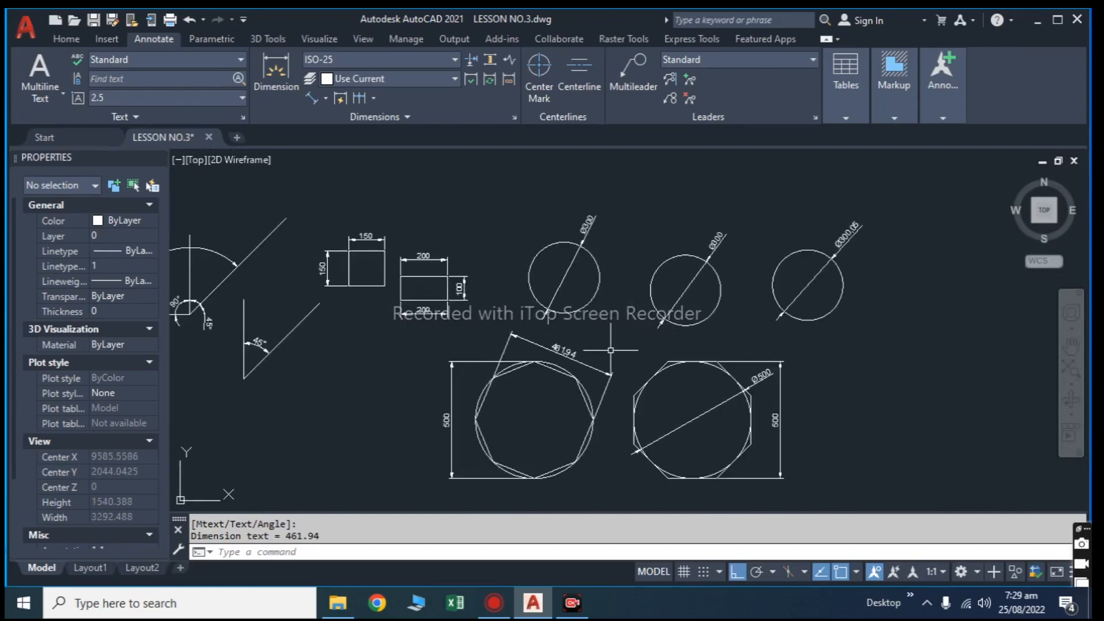
middle_drag(610, 350, 695, 311)
scroll(613, 343, up, 2)
scroll(611, 345, down, 4)
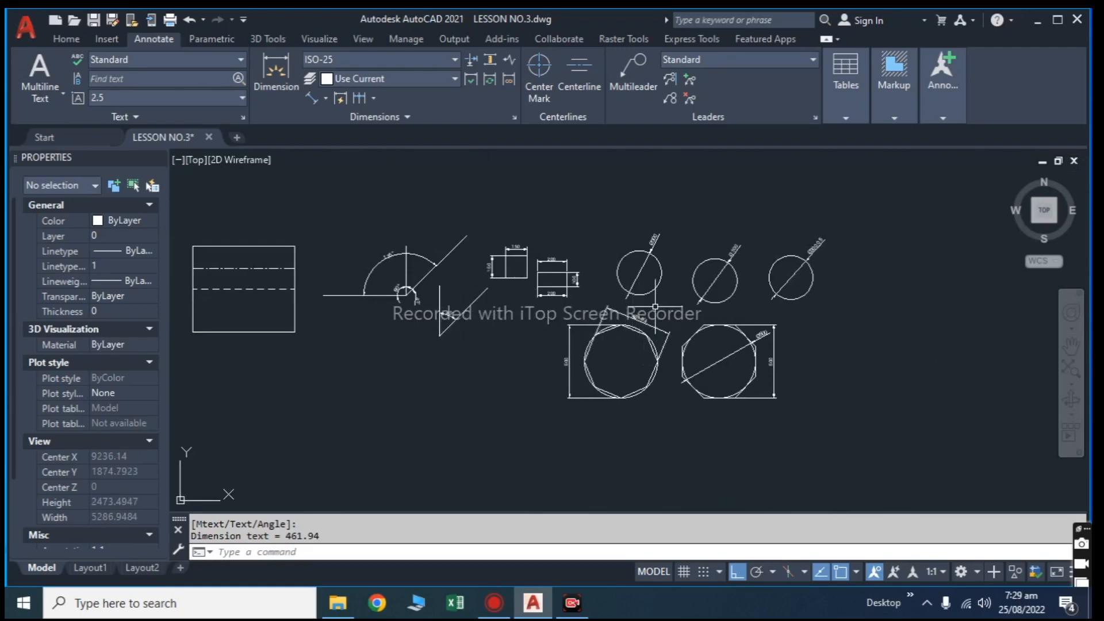
scroll(683, 300, up, 6)
scroll(590, 297, down, 4)
middle_drag(591, 296, 669, 261)
scroll(507, 308, up, 6)
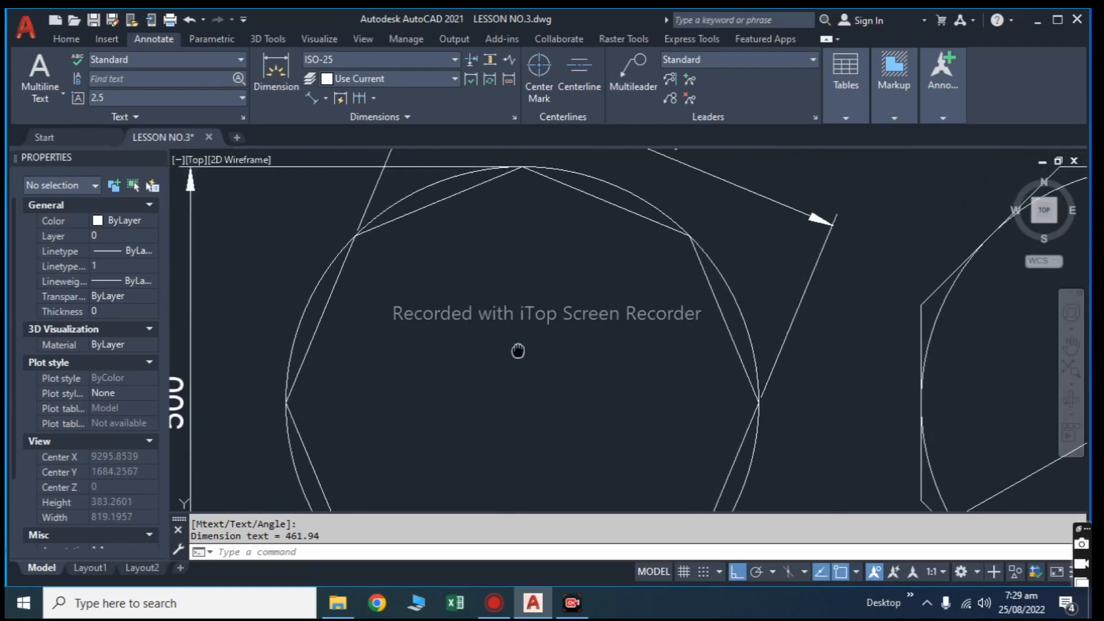
scroll(518, 348, down, 4)
middle_drag(627, 322, 594, 373)
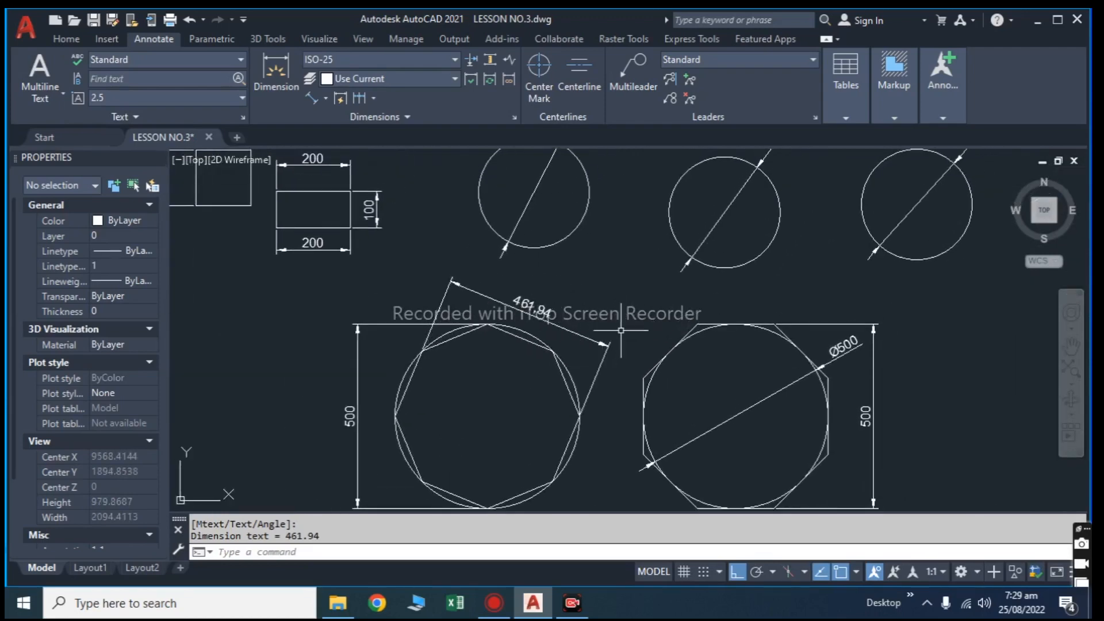
scroll(612, 300, down, 2)
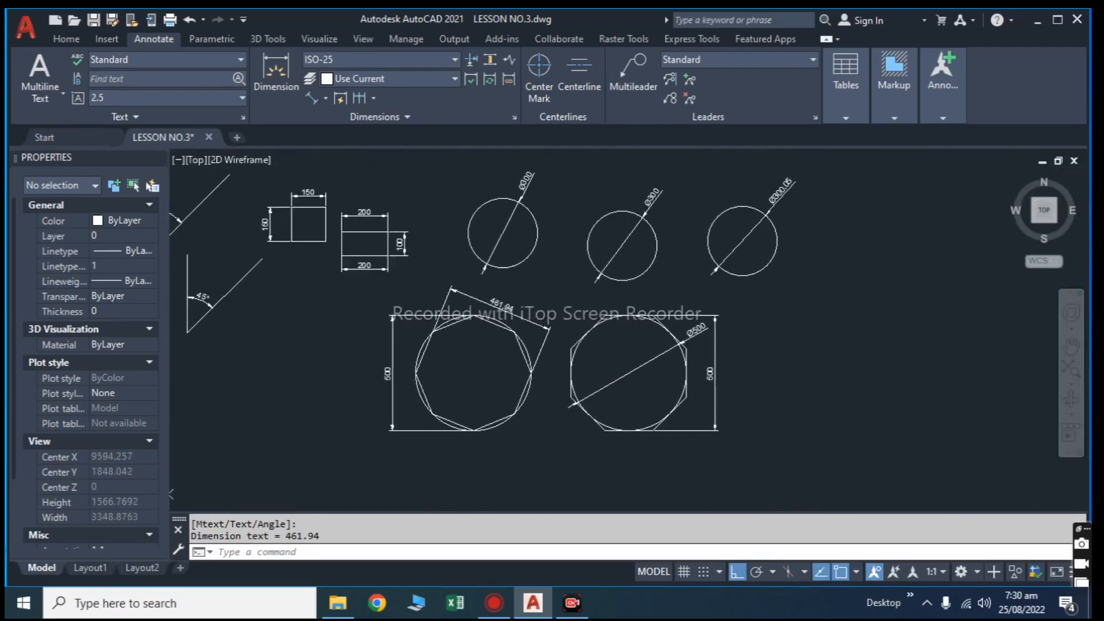